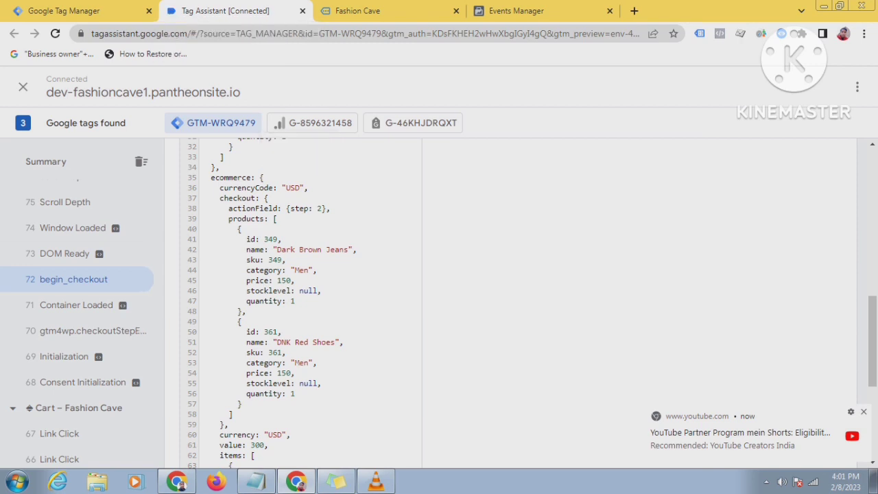
click(82, 11)
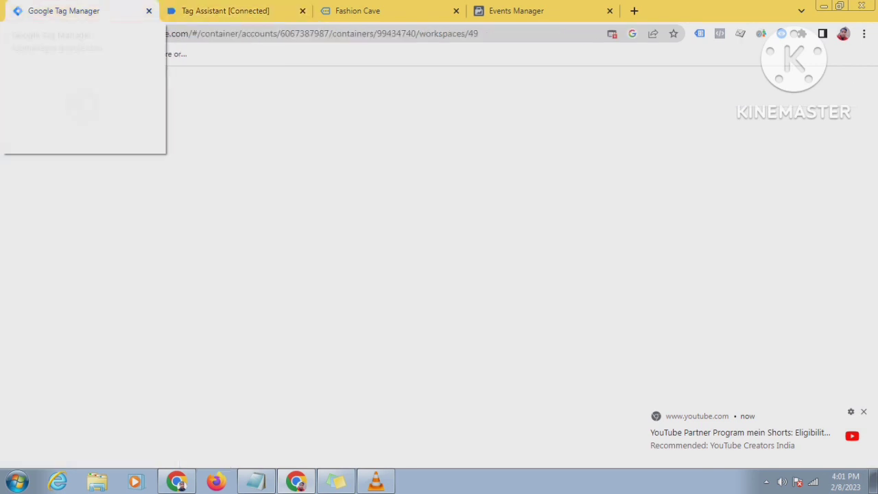
click(230, 11)
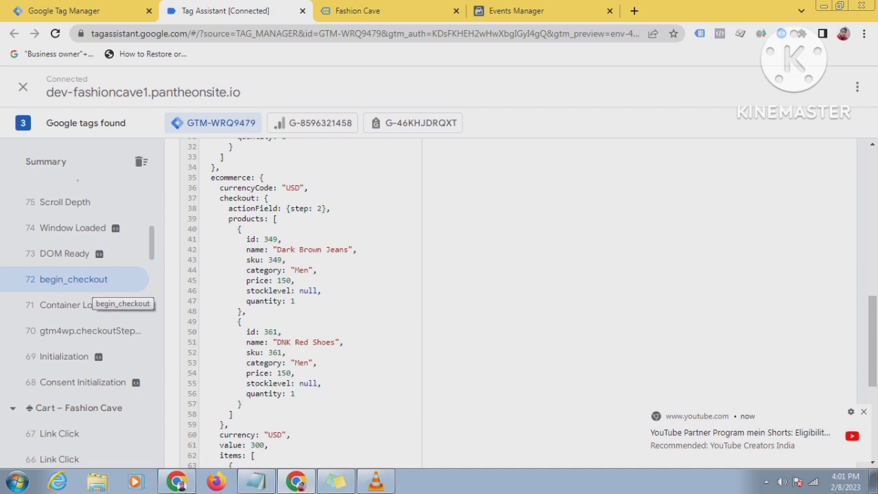
scroll(82, 304, up, 1)
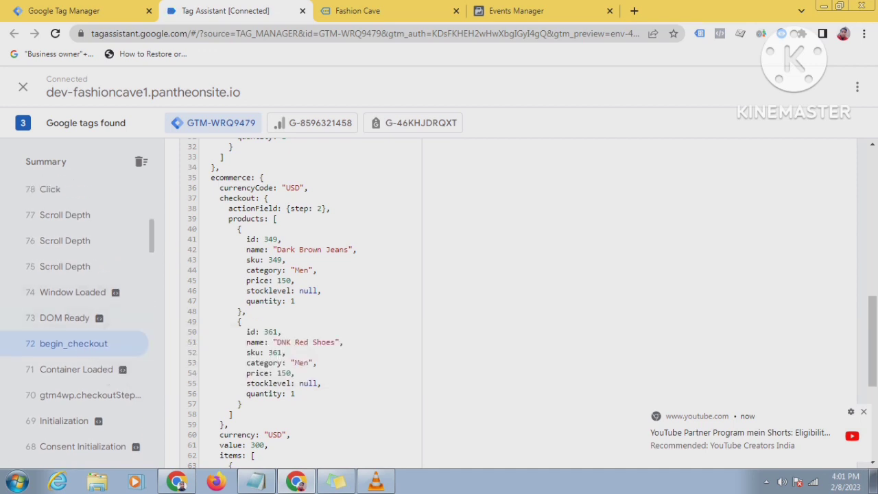
scroll(82, 304, up, 1)
scroll(302, 302, up, 3)
Step: Switch to the Fashion Cave store and add one Dark Brown Jeans from the featured products to the cart
click(377, 11)
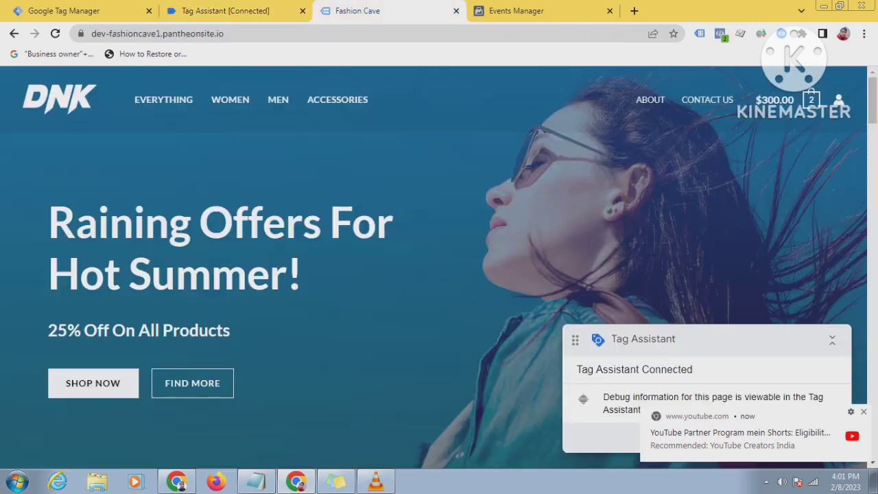
scroll(439, 267, down, 10)
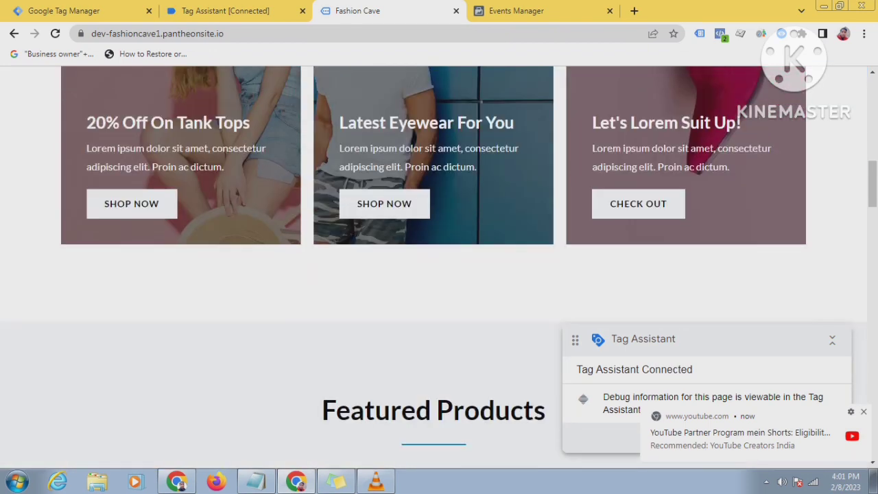
scroll(432, 206, down, 5)
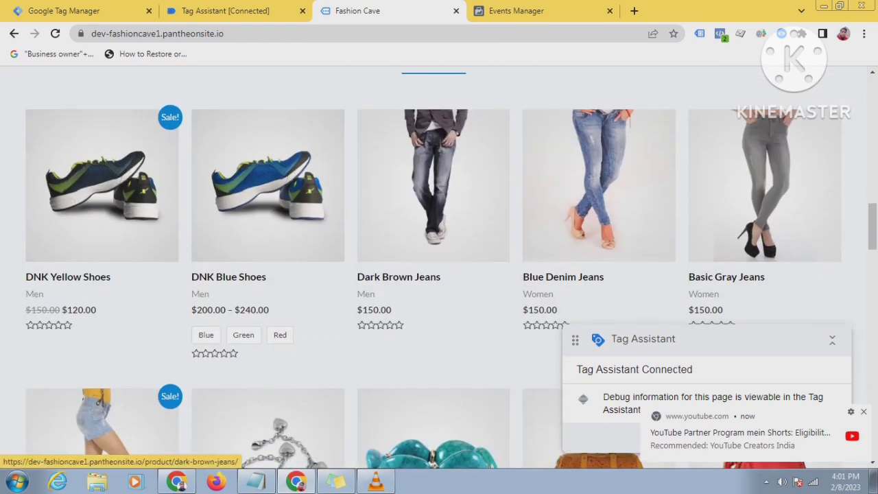
click(433, 185)
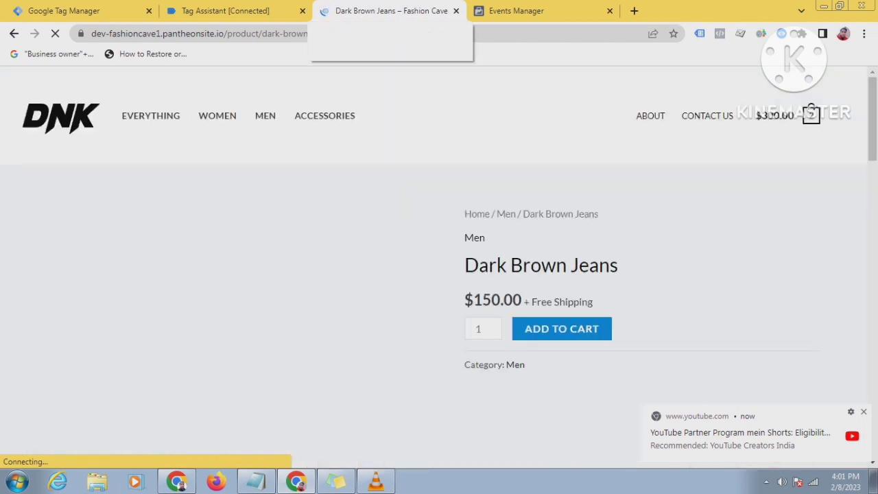
scroll(559, 266, down, 1)
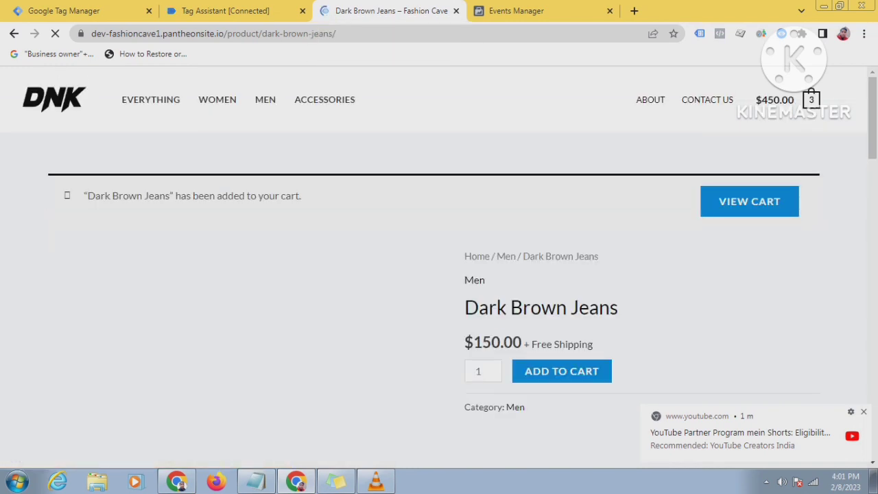
scroll(439, 268, down, 1)
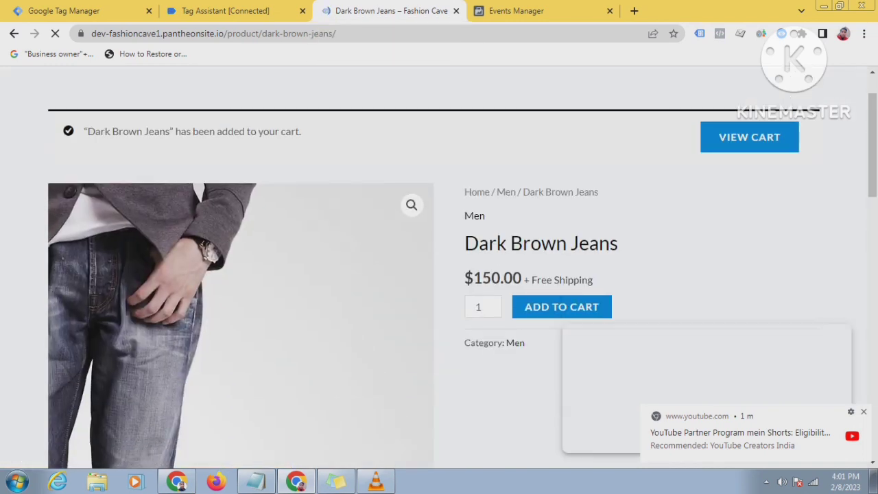
scroll(421, 226, up, 1)
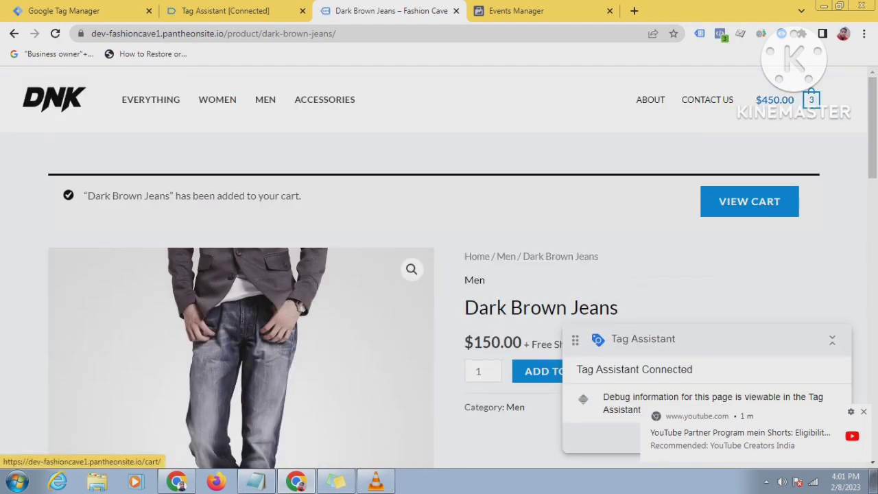
Step: Add one Faint Washed Denim Blue Jeans from the related products to the cart
click(811, 99)
click(420, 228)
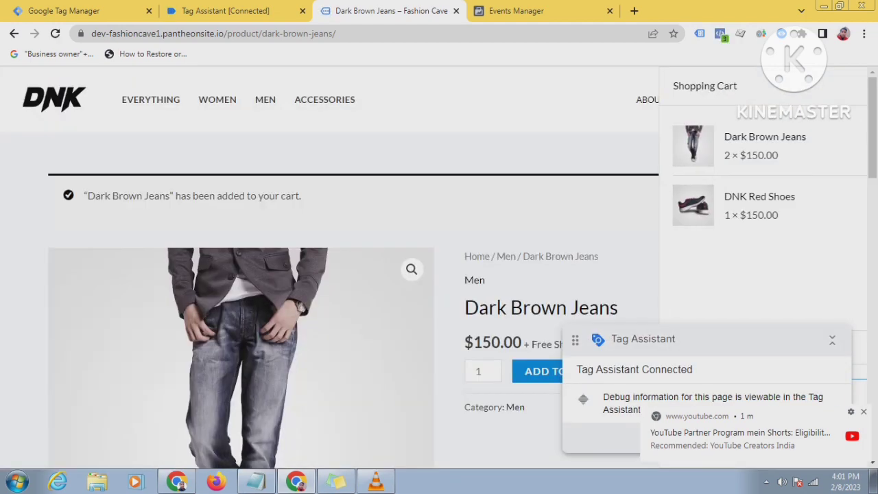
scroll(419, 228, down, 11)
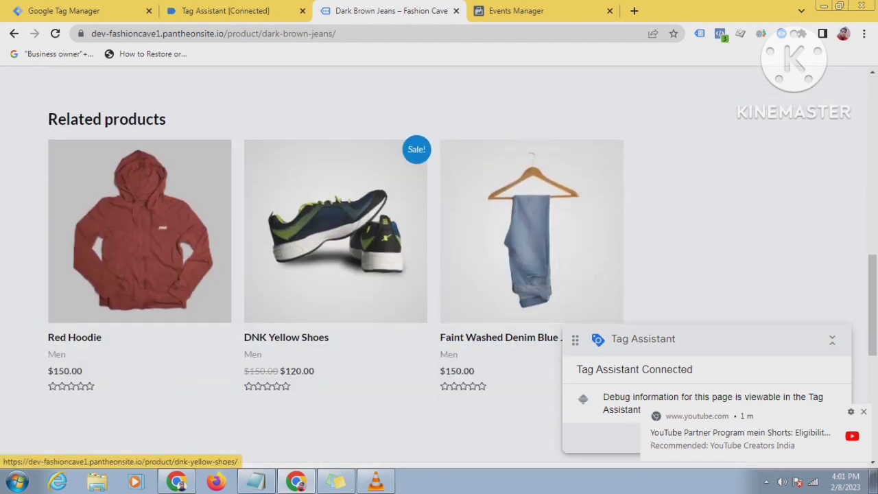
click(531, 231)
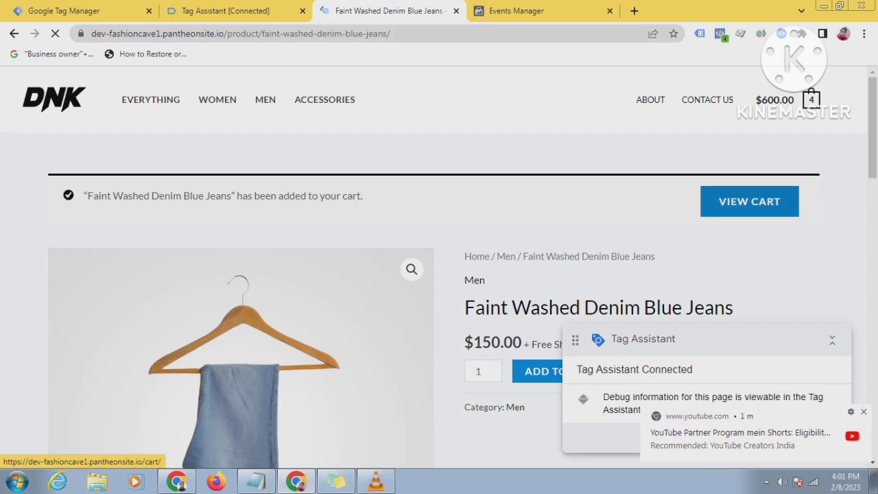
Step: Open the store's cart page and review the listed products, quantities and cart totals
click(233, 11)
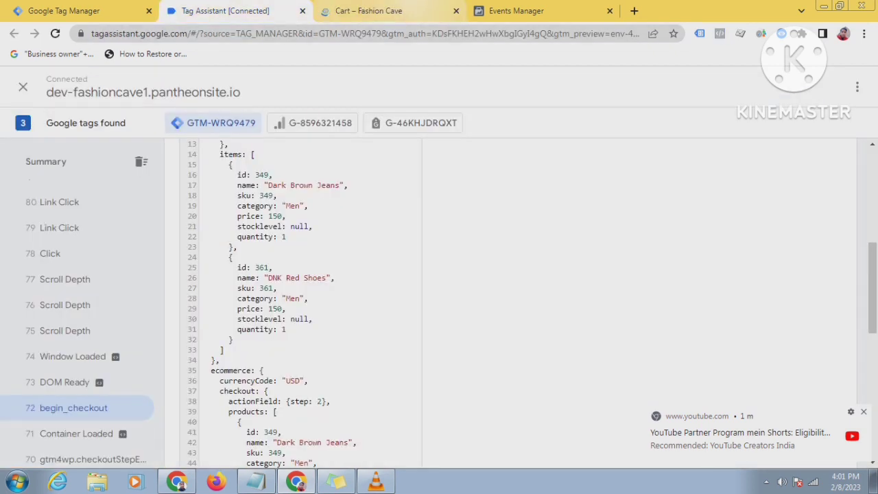
click(369, 11)
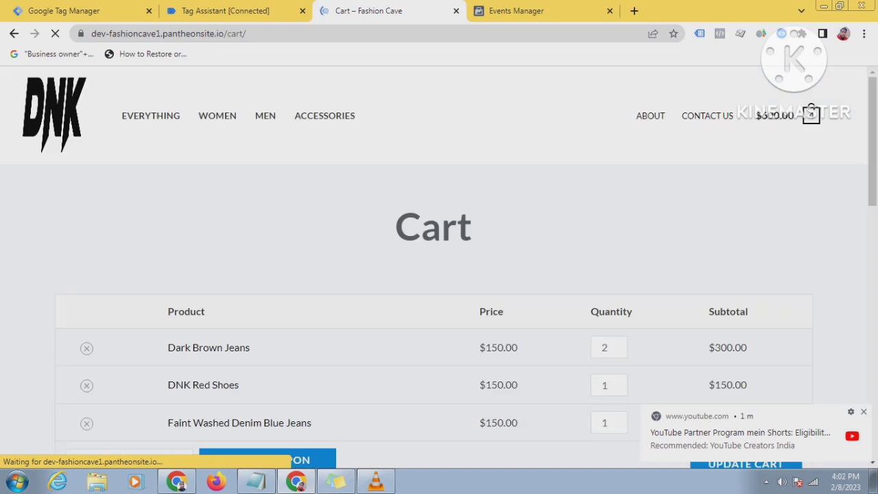
scroll(438, 268, down, 2)
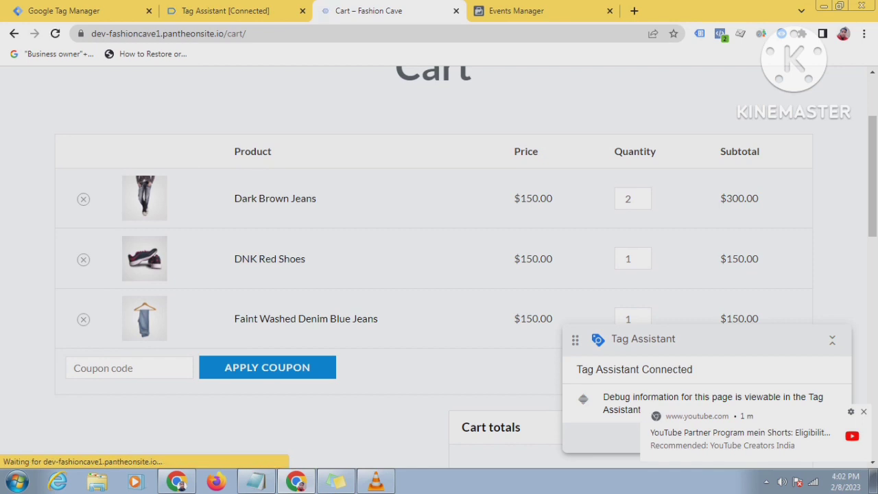
scroll(439, 267, down, 5)
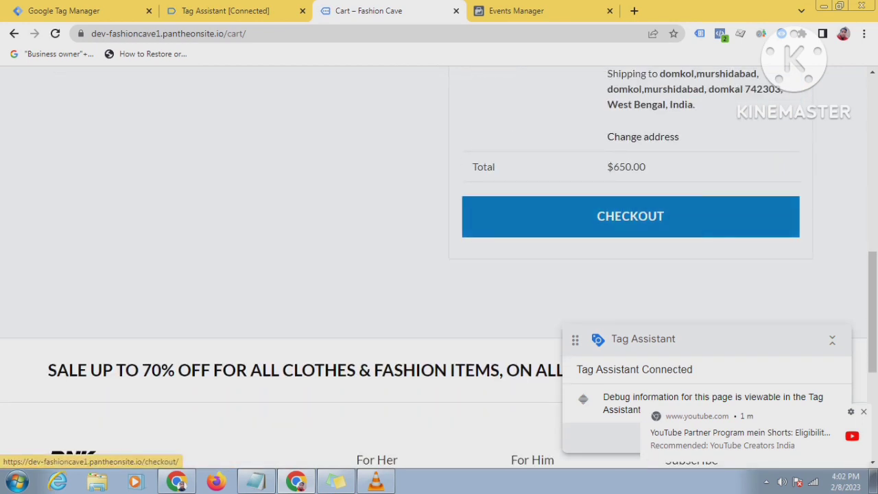
scroll(439, 268, up, 5)
scroll(439, 267, up, 1)
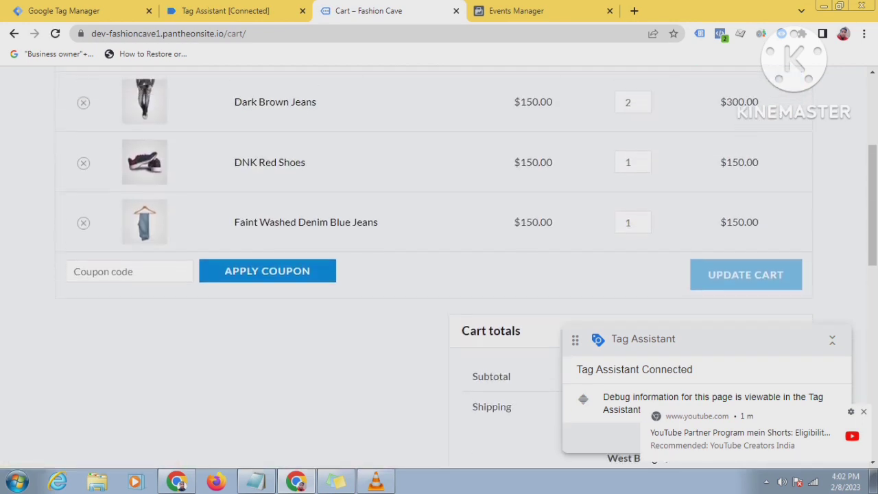
click(225, 11)
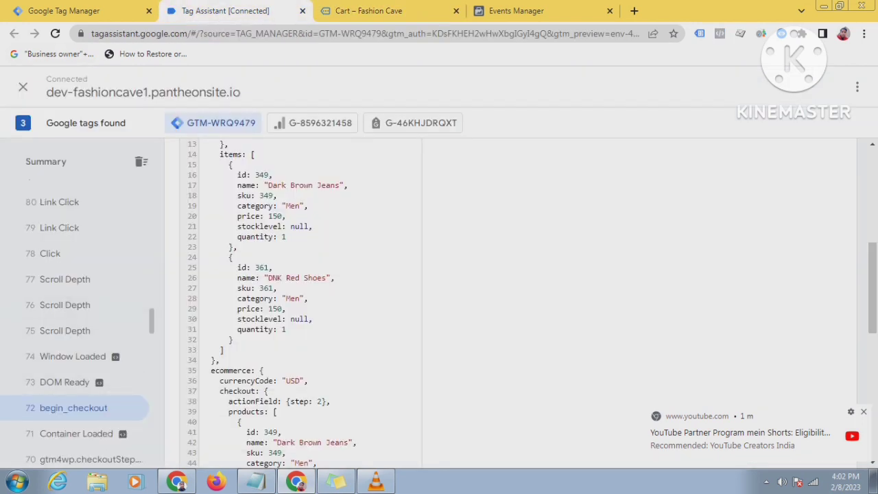
scroll(82, 301, up, 12)
click(369, 11)
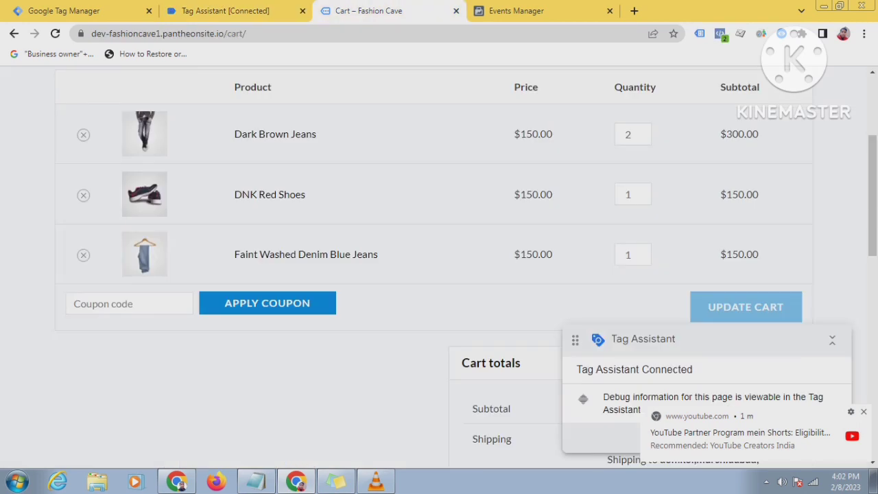
Step: Proceed from the cart to the store's checkout page
scroll(439, 268, down, 6)
scroll(438, 267, up, 2)
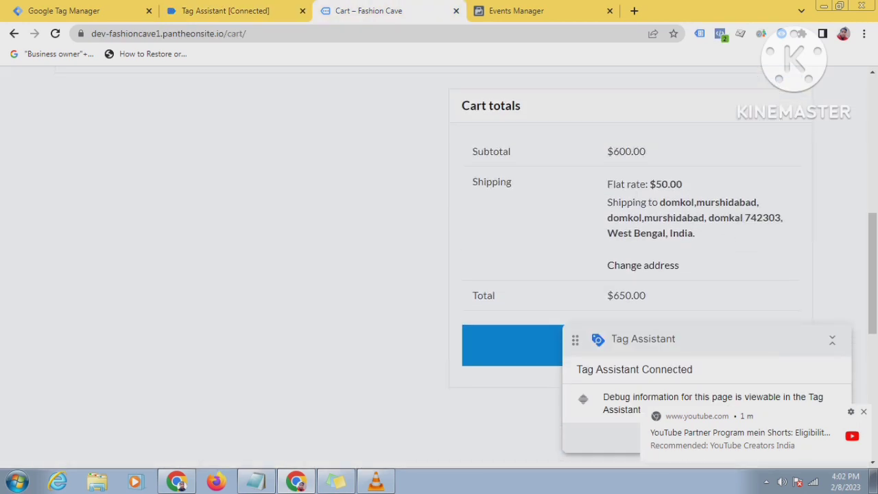
scroll(631, 216, down, 2)
click(630, 217)
scroll(631, 216, up, 3)
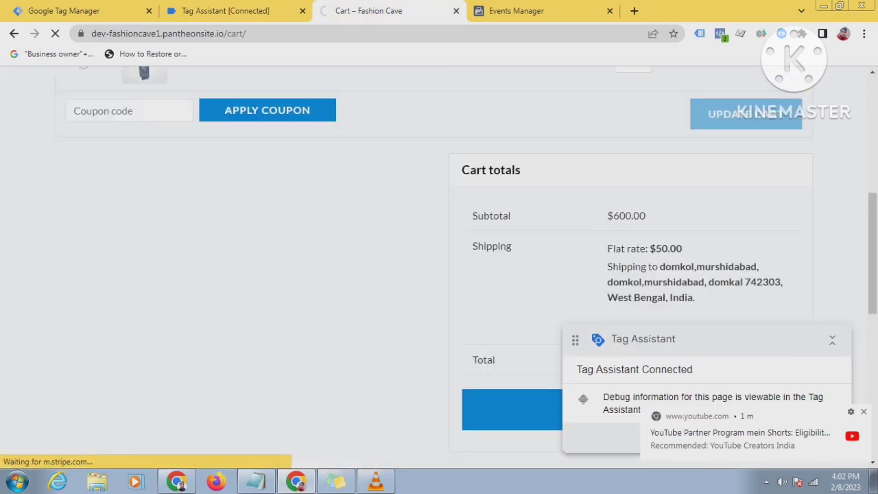
scroll(438, 267, up, 3)
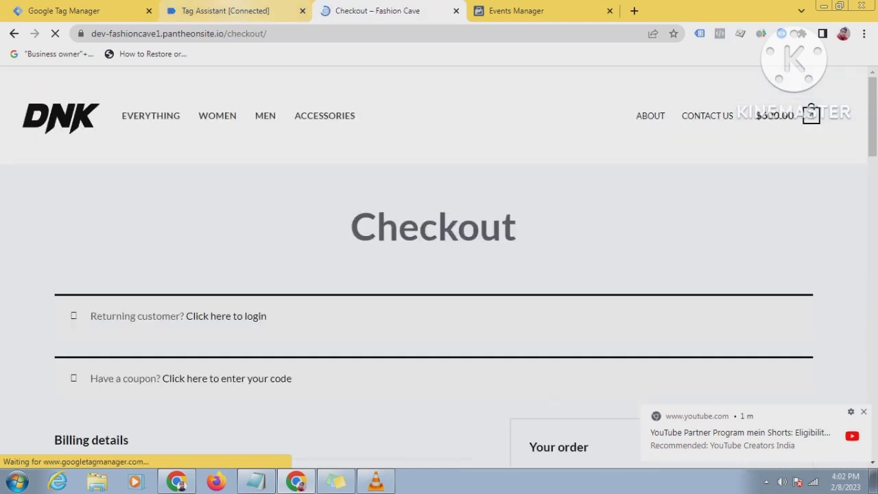
Step: Switch to Tag Assistant and open the data layer of the latest begin_checkout event under Checkout – Fashion Cave
click(225, 10)
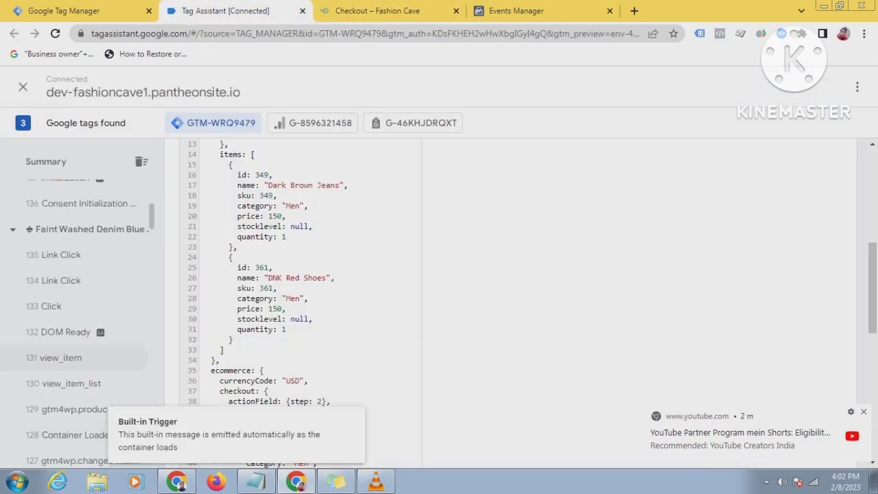
scroll(83, 321, up, 1)
scroll(82, 321, down, 2)
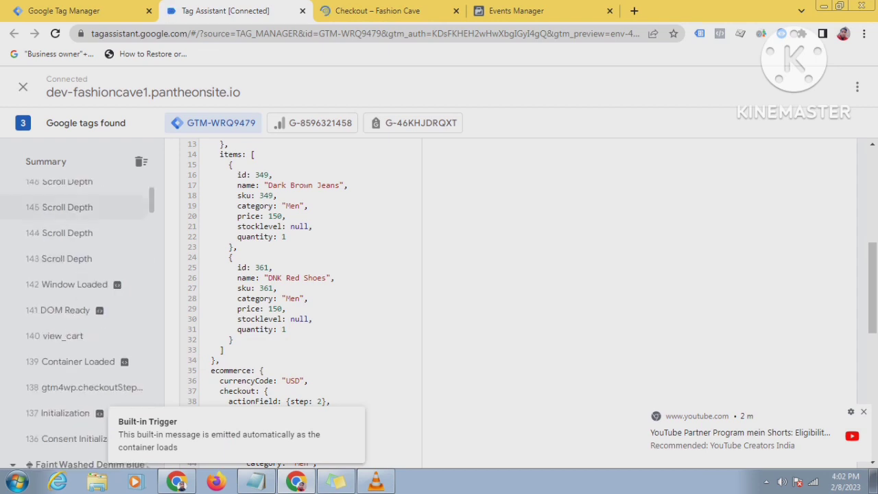
scroll(83, 321, up, 2)
click(378, 10)
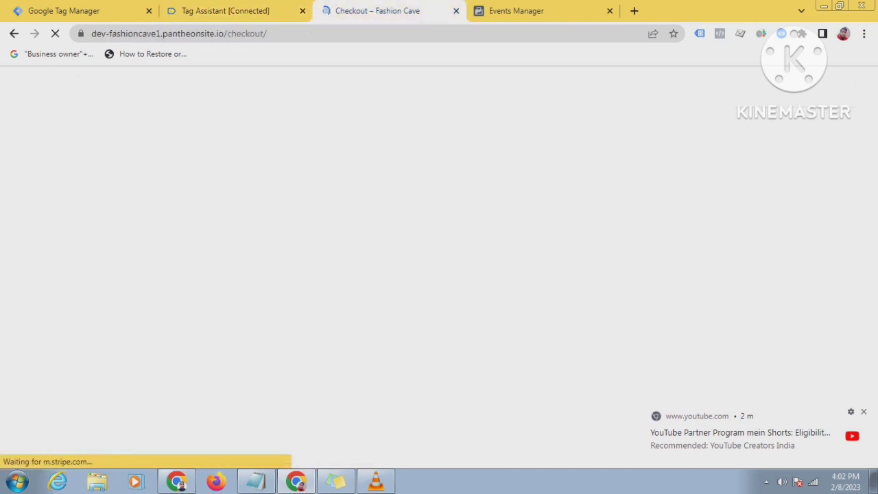
click(237, 11)
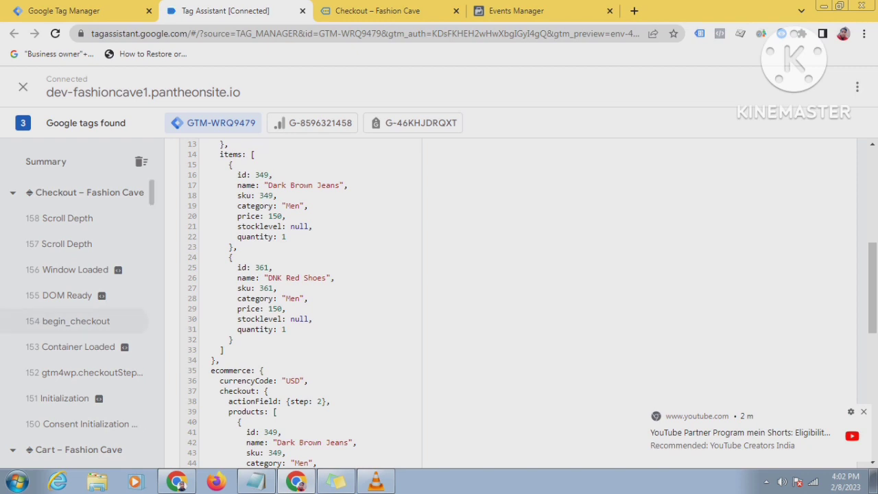
click(75, 320)
scroll(507, 302, up, 5)
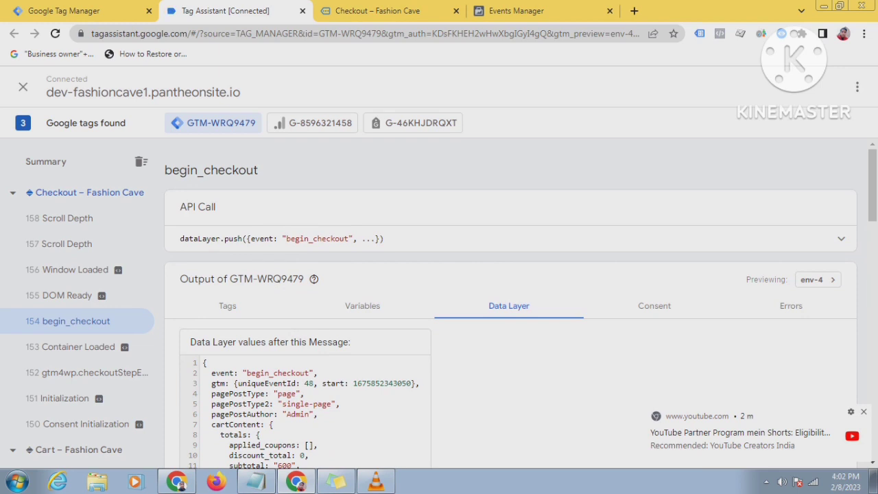
Step: Examine the begin_checkout data layer's cart contents, ecommerce products, currency, value and items
scroll(511, 302, down, 6)
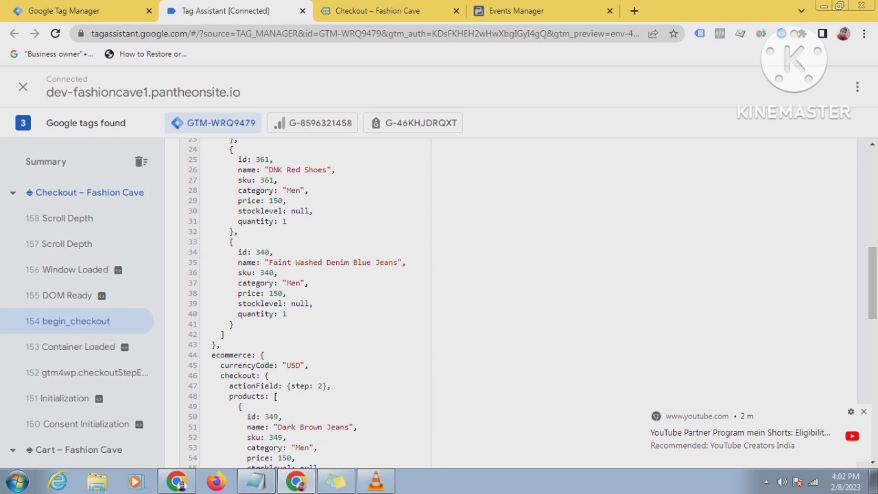
scroll(511, 302, down, 4)
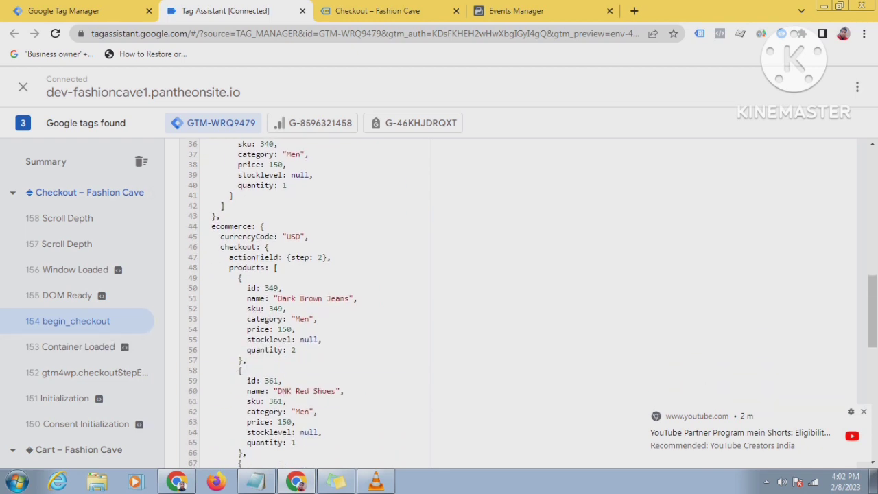
scroll(511, 301, down, 5)
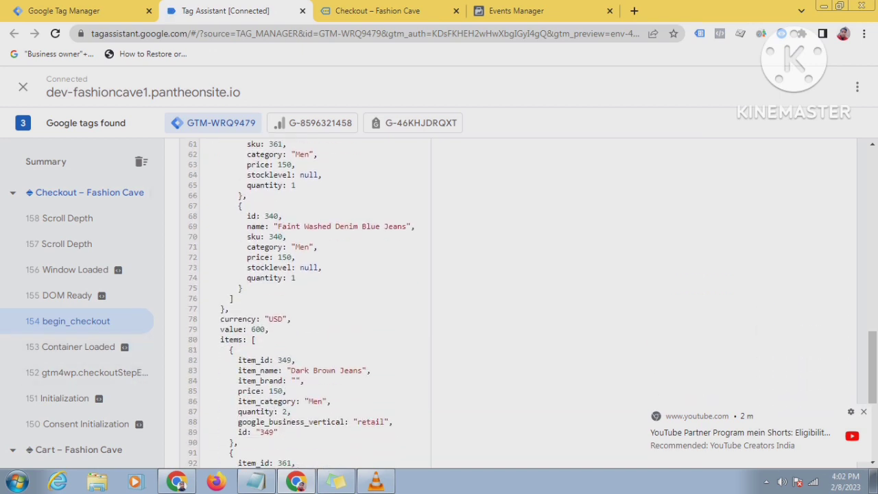
scroll(511, 302, down, 2)
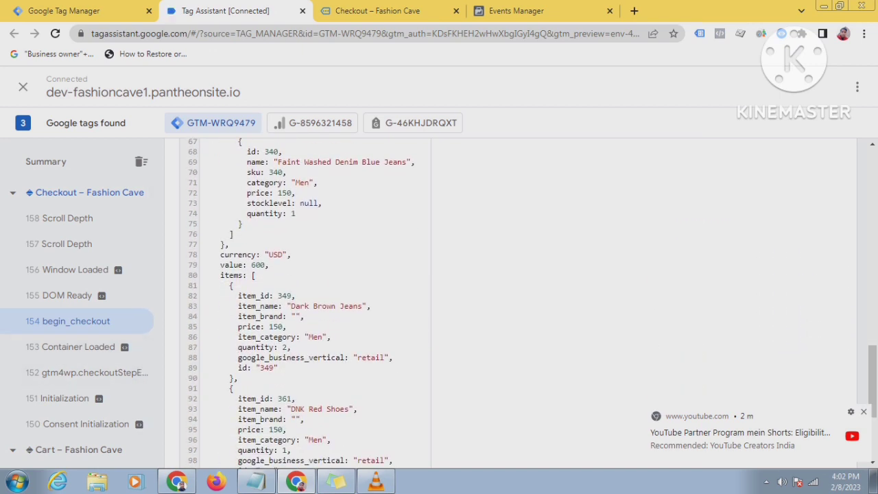
scroll(511, 301, up, 3)
scroll(511, 302, up, 2)
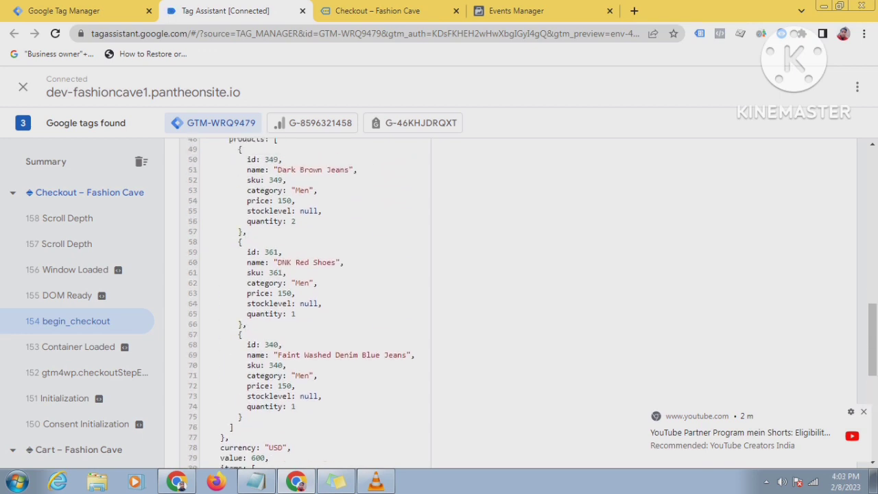
scroll(510, 302, up, 4)
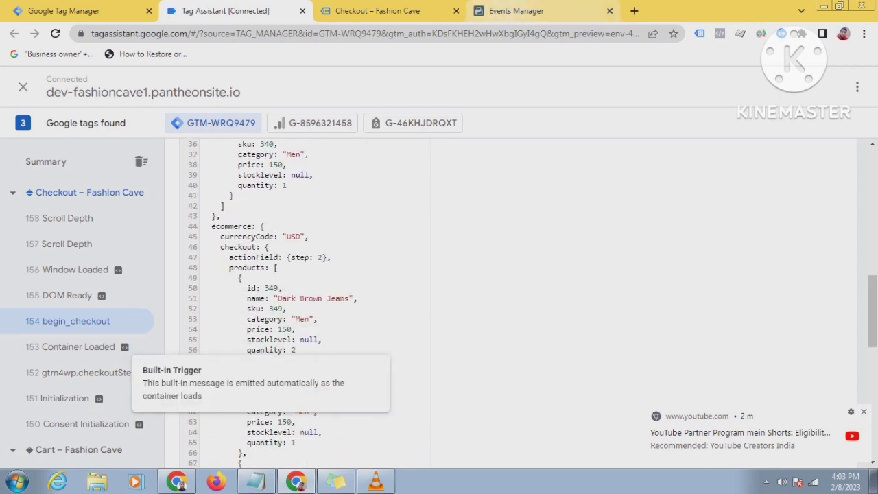
Step: Check the received Initiate checkout event in Facebook Events Manager, return to Tag Assistant and glance at the prepared Notepad notes
click(516, 10)
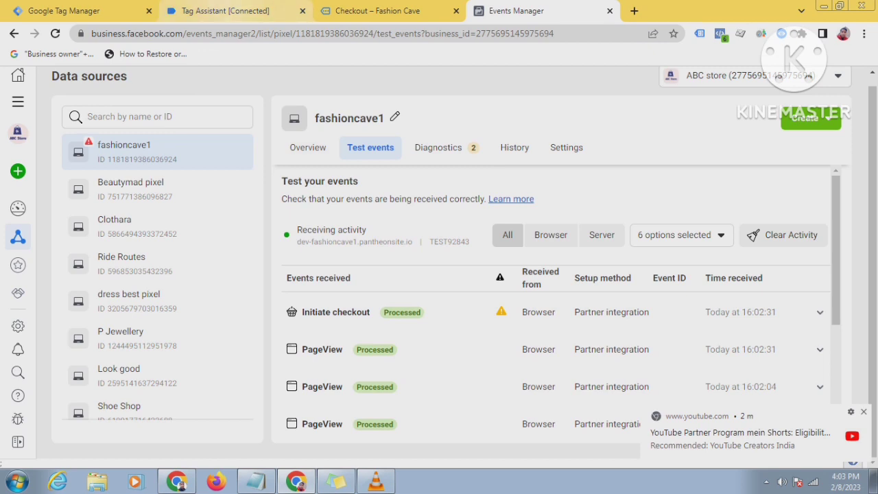
key(ctrl+shift+Tab)
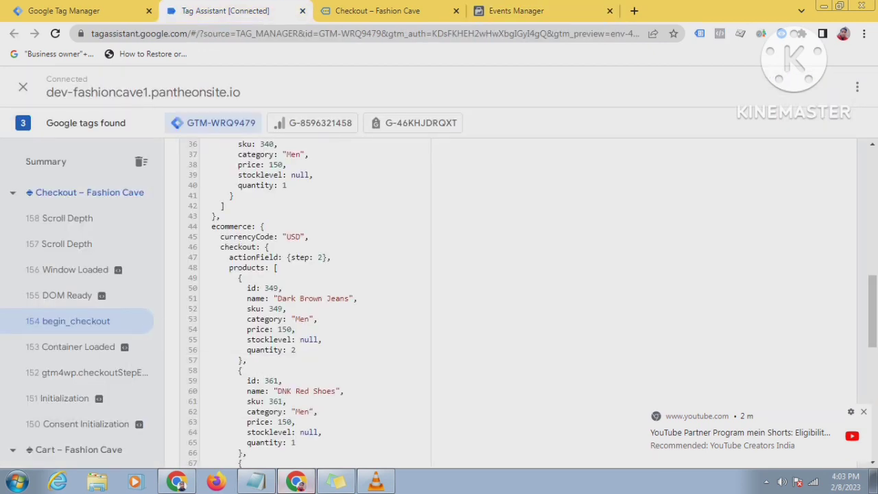
click(256, 482)
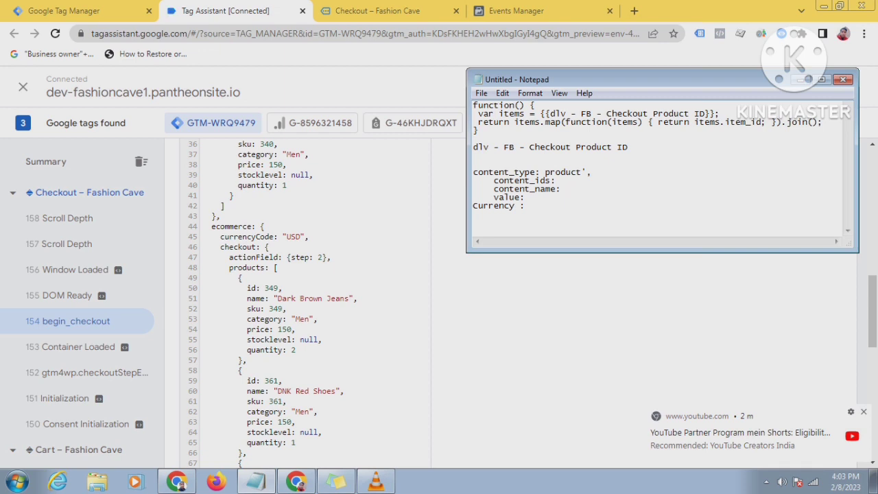
click(241, 278)
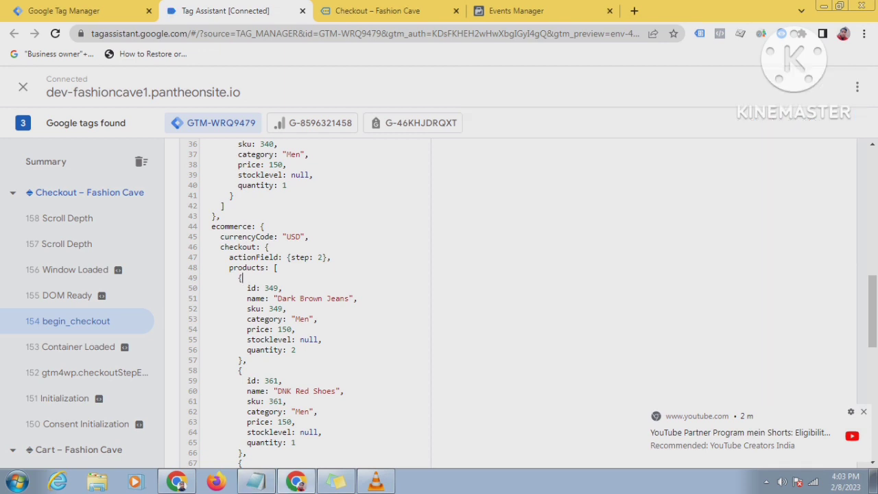
Step: Examine the ecommerce checkout products in the begin_checkout data layer, from Dark Brown Jeans to Faint Washed Denim Blue Jeans
scroll(511, 302, down, 1)
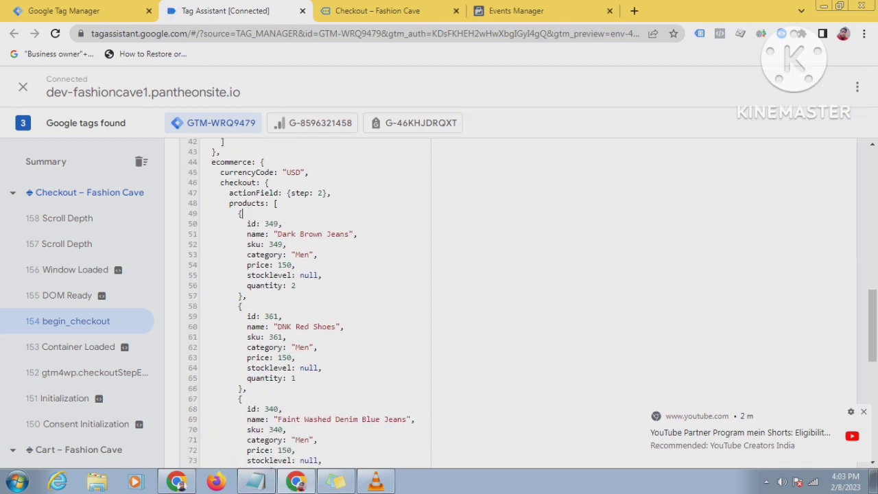
scroll(511, 302, down, 1)
scroll(511, 302, up, 2)
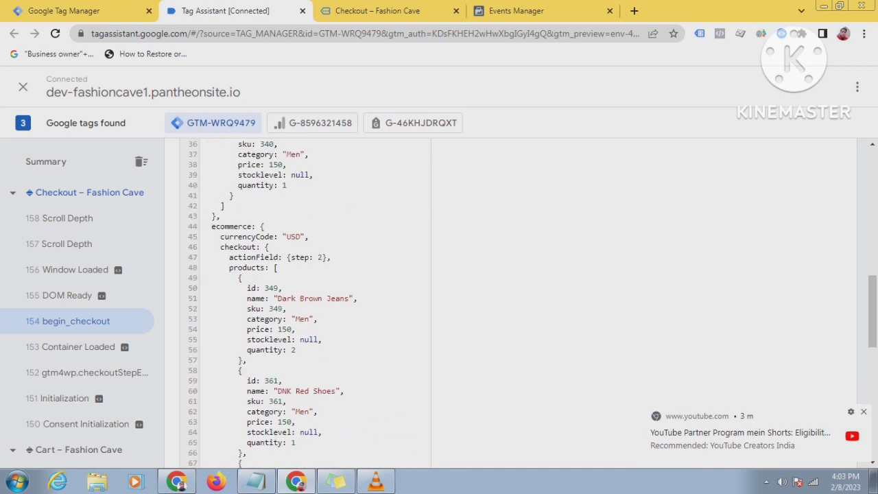
scroll(511, 302, down, 2)
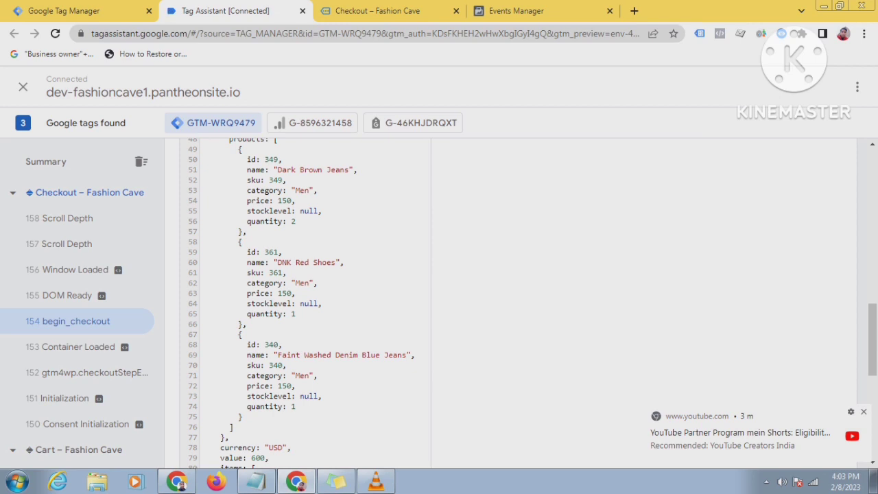
Step: Switch to the store's checkout page and review its billing details, order summary and order placement section
click(377, 10)
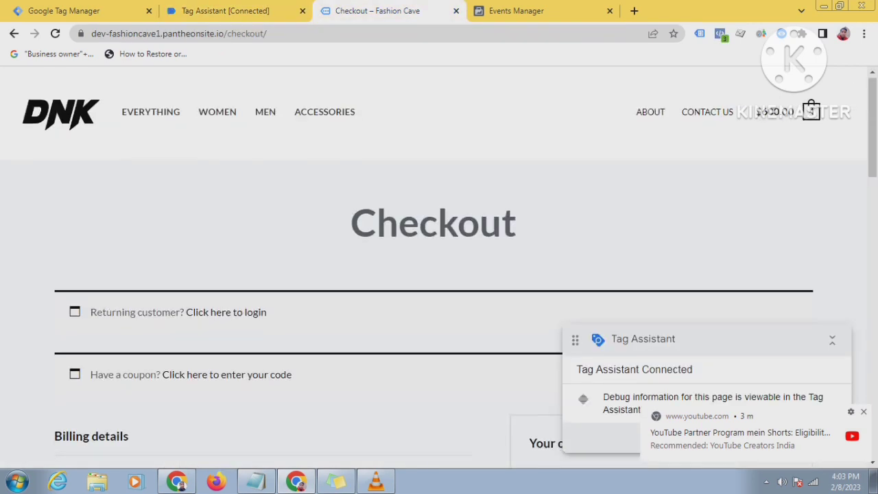
scroll(439, 275, down, 2)
scroll(439, 274, up, 2)
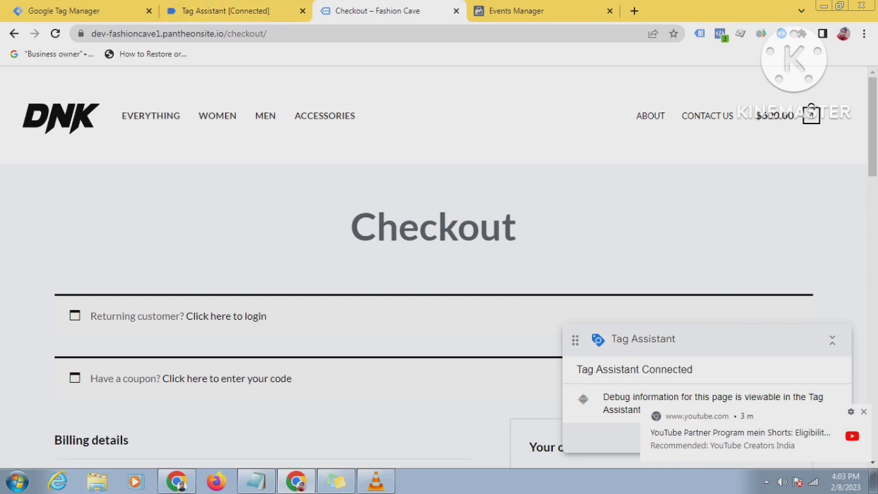
scroll(439, 274, down, 2)
scroll(439, 274, down, 2)
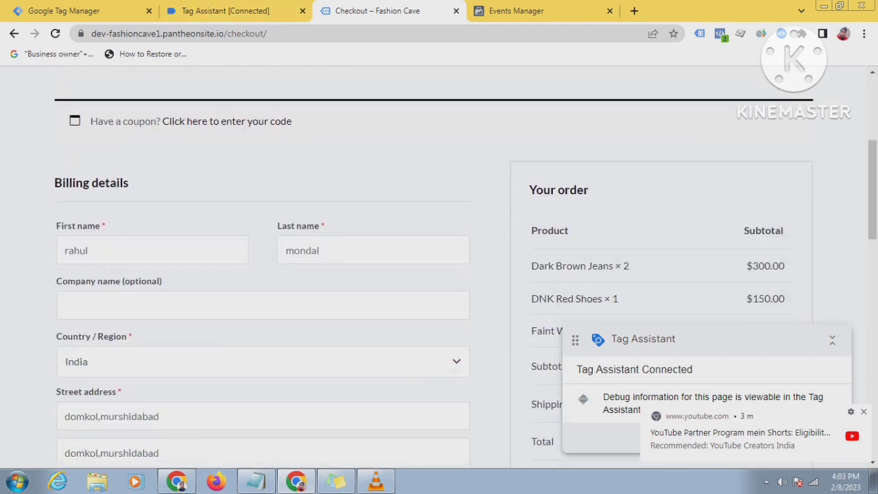
scroll(439, 275, up, 4)
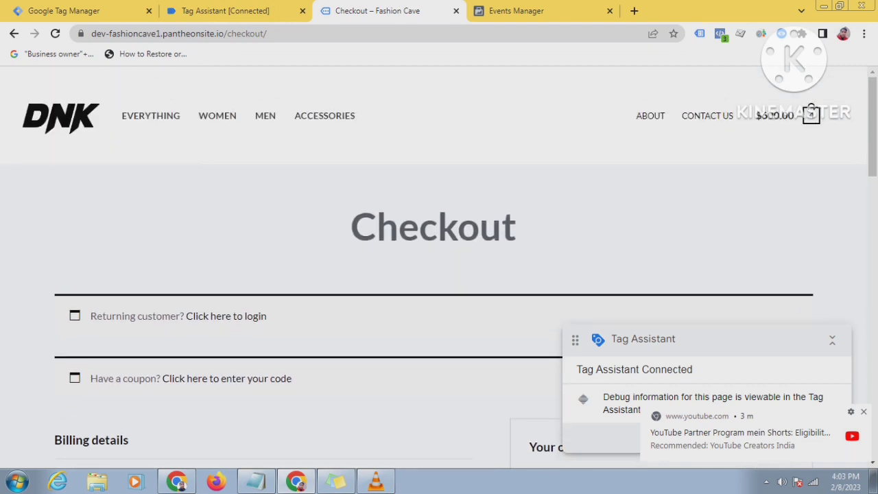
scroll(439, 274, down, 9)
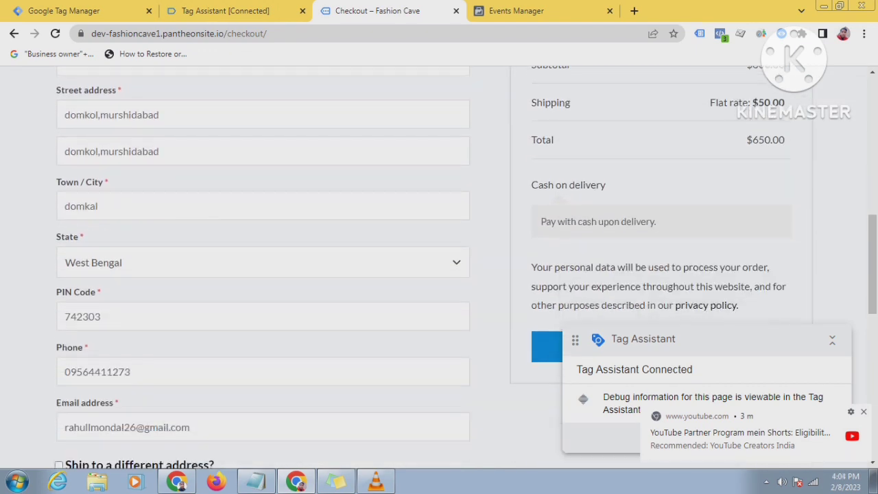
scroll(439, 274, down, 2)
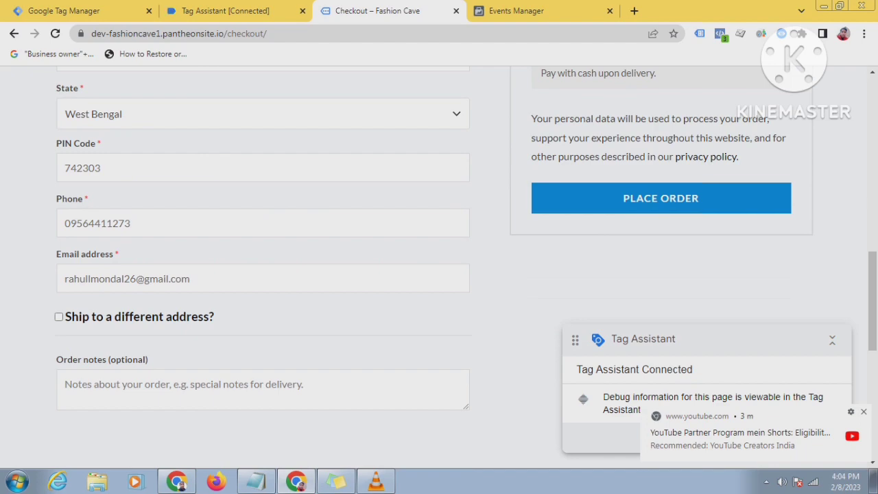
scroll(439, 274, up, 9)
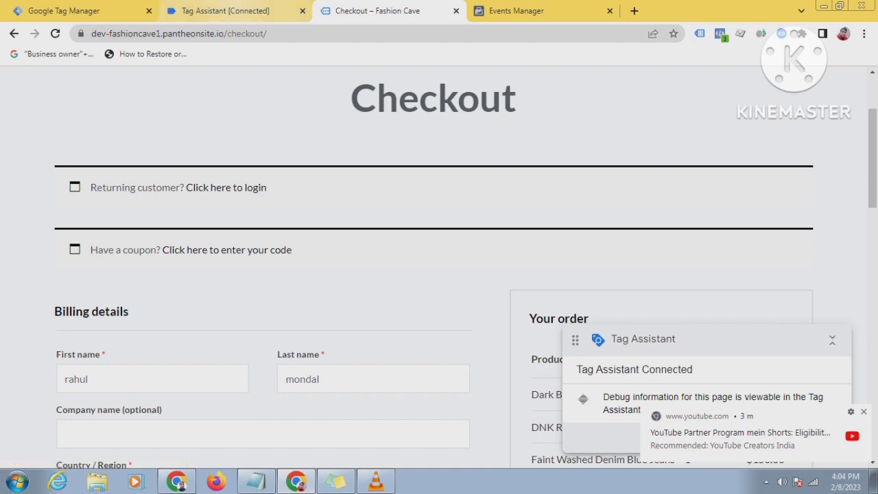
Step: Return to Tag Assistant and check the begin_checkout data layer's products, currency and value against the checkout page
click(225, 10)
scroll(510, 301, down, 2)
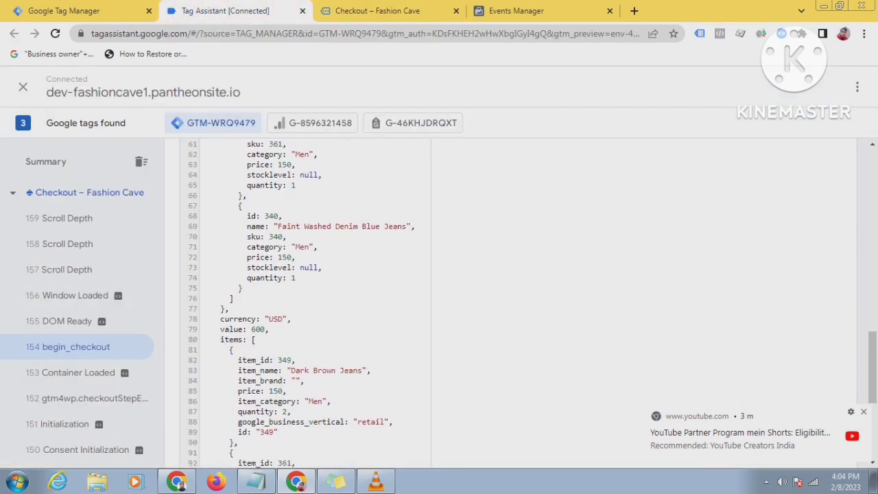
scroll(511, 302, up, 4)
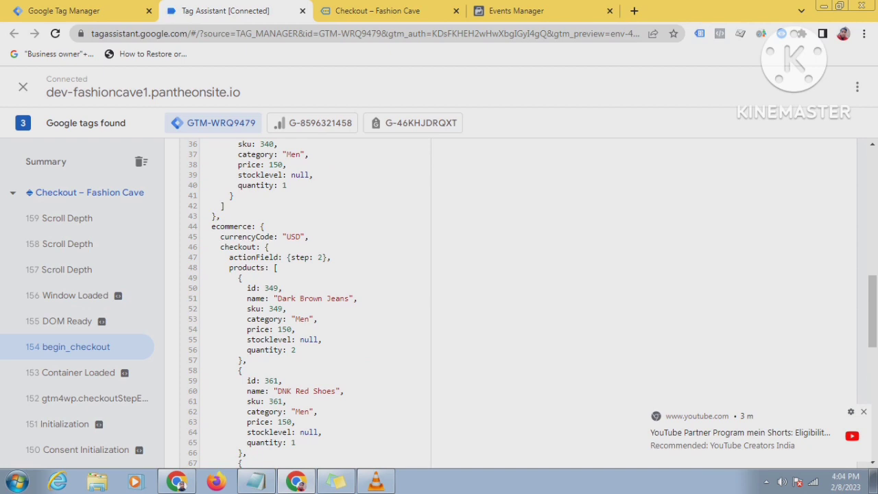
scroll(511, 301, down, 1)
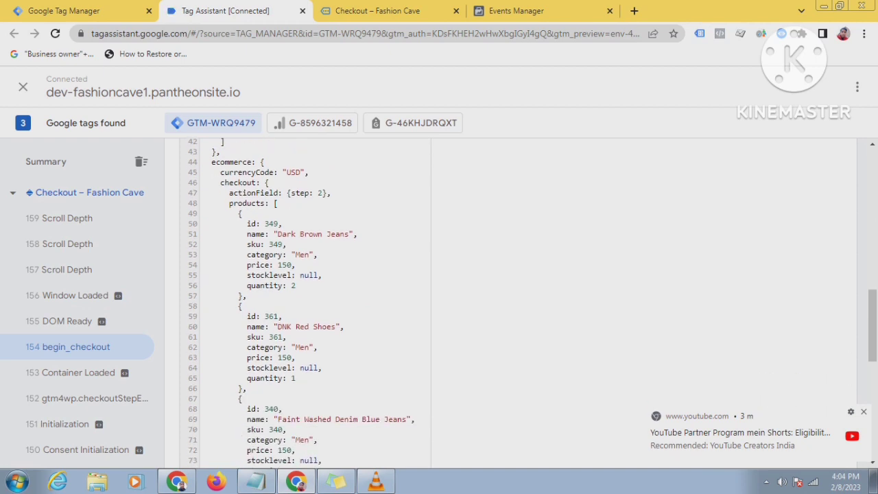
scroll(510, 301, down, 2)
Step: Go back to the store's checkout page and review the products and subtotals under Your order
click(378, 11)
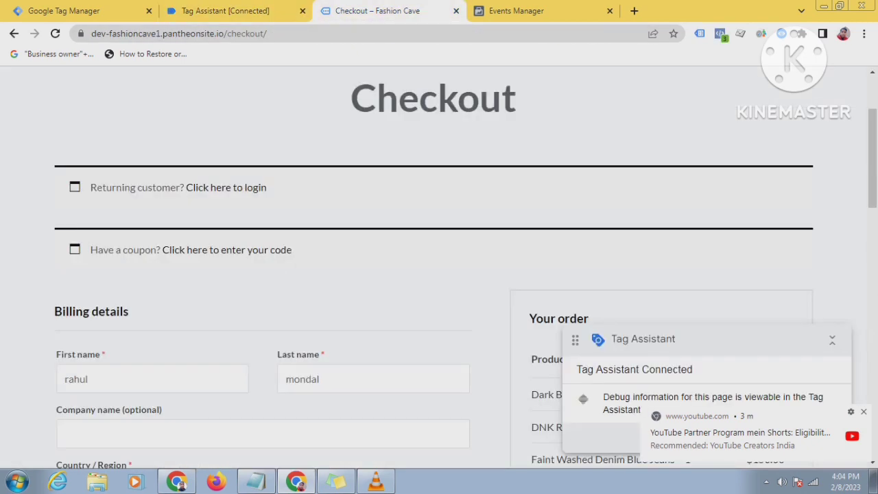
scroll(433, 268, down, 2)
scroll(433, 268, up, 3)
scroll(433, 267, down, 4)
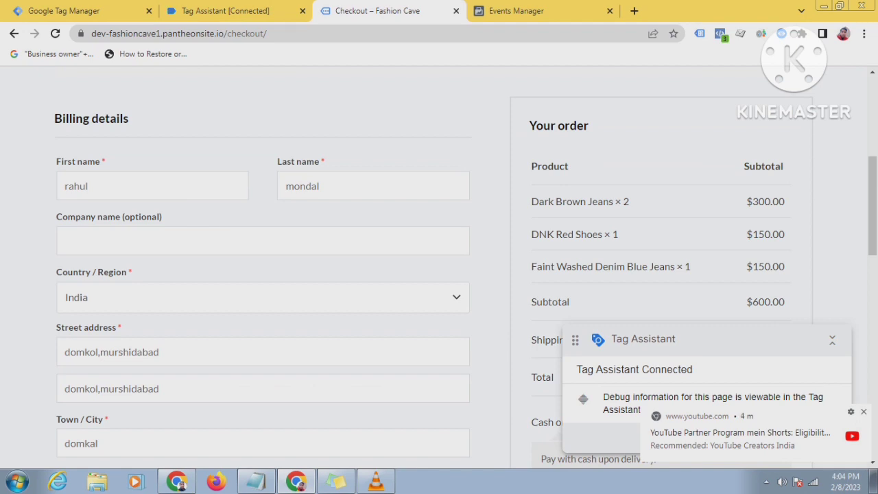
Step: Return to Tag Assistant and examine the begin_checkout ecommerce object from its checkout products down to currency, value and items
click(225, 11)
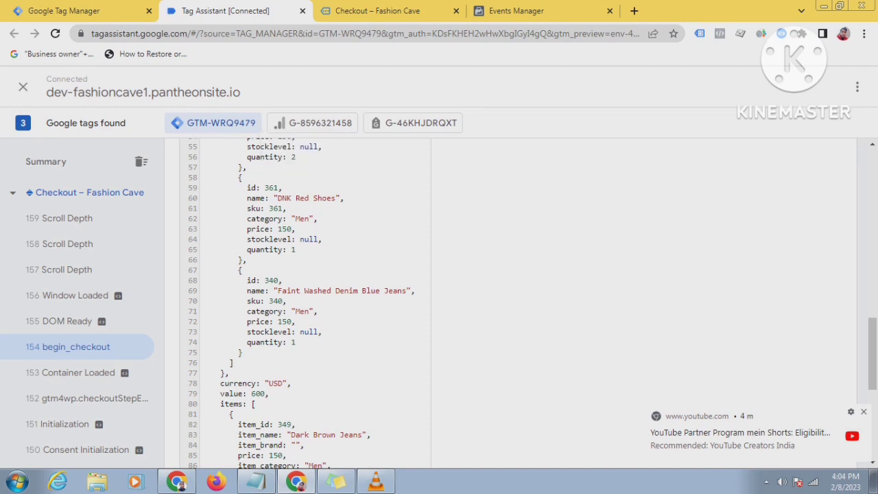
scroll(511, 302, up, 2)
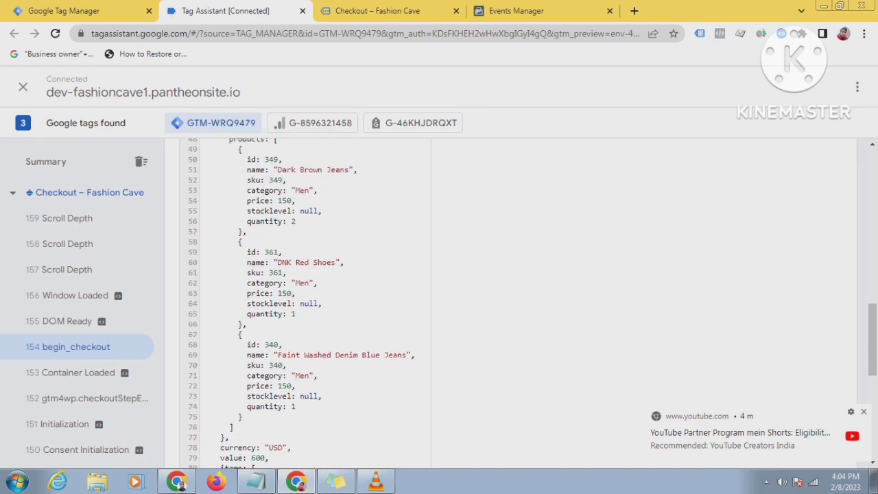
scroll(300, 391, up, 4)
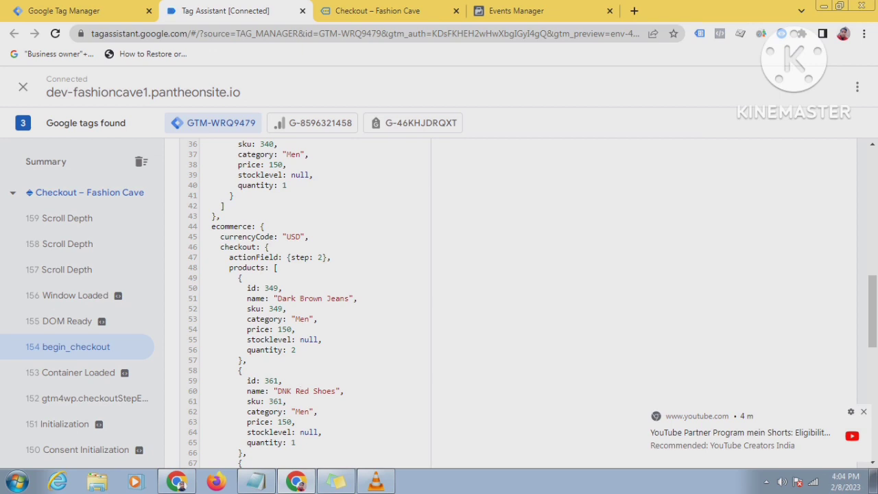
double_click(230, 226)
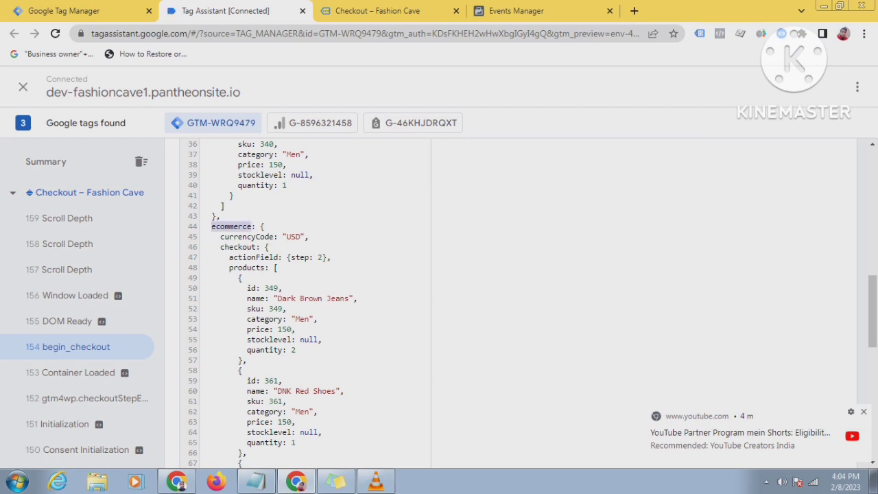
scroll(510, 302, down, 4)
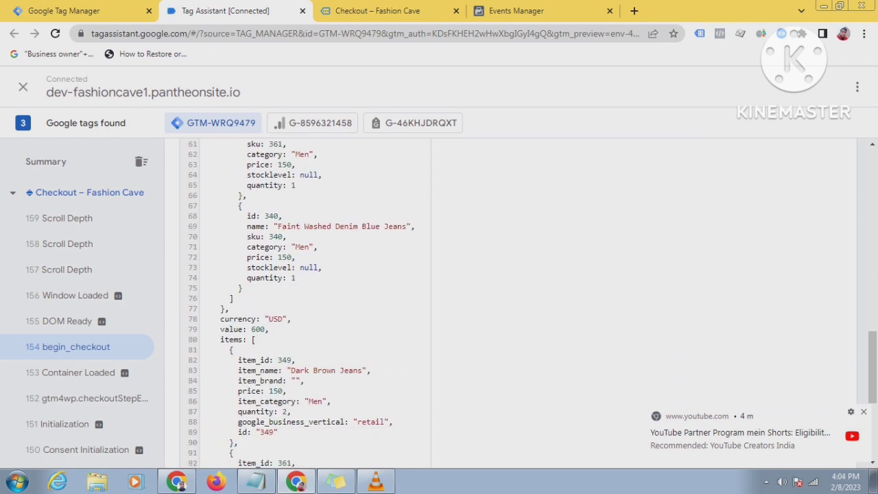
scroll(511, 301, down, 2)
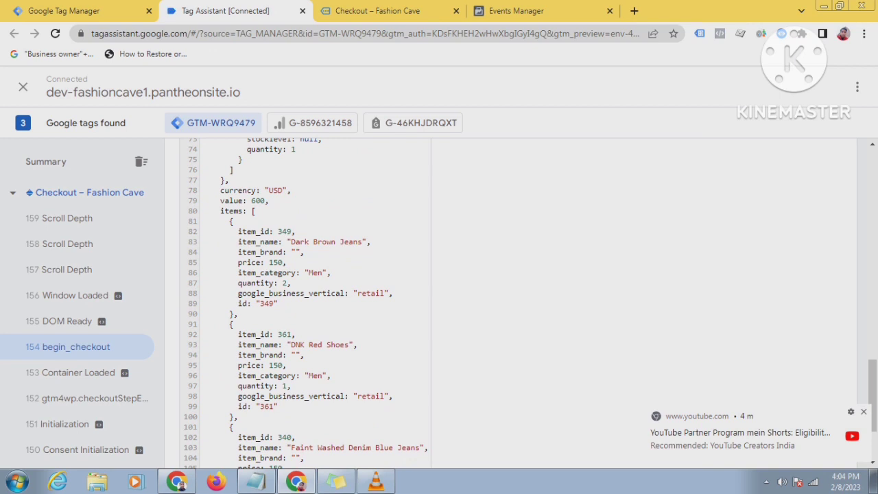
Step: Examine the item_id of each product in the ecommerce items array, highlighting the one for Dark Brown Jeans
drag(278, 231, 291, 231)
scroll(521, 302, down, 3)
scroll(305, 301, up, 2)
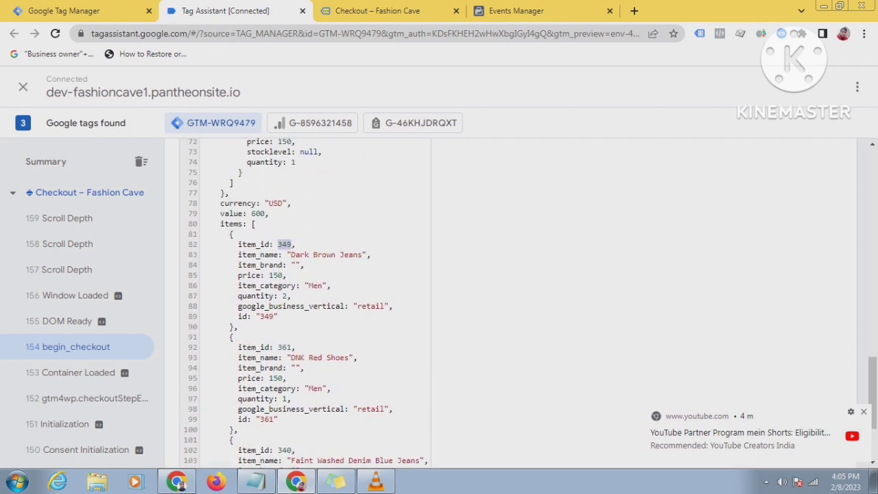
scroll(305, 302, down, 3)
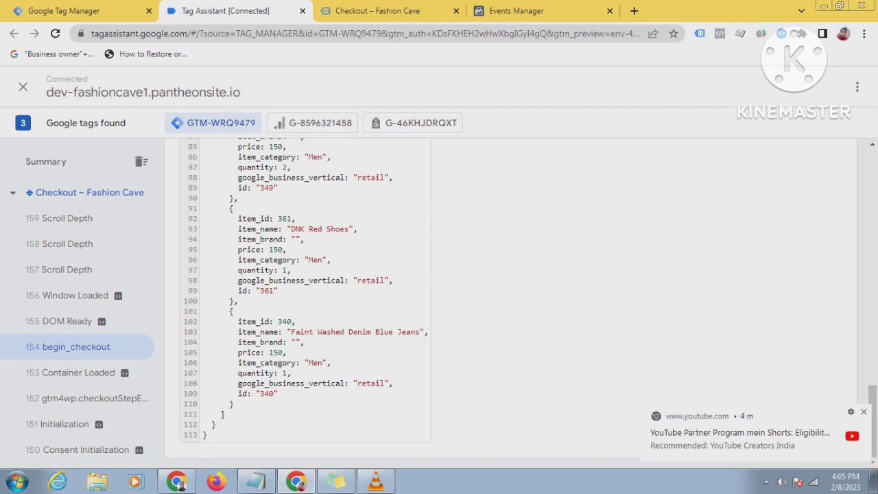
scroll(305, 302, up, 2)
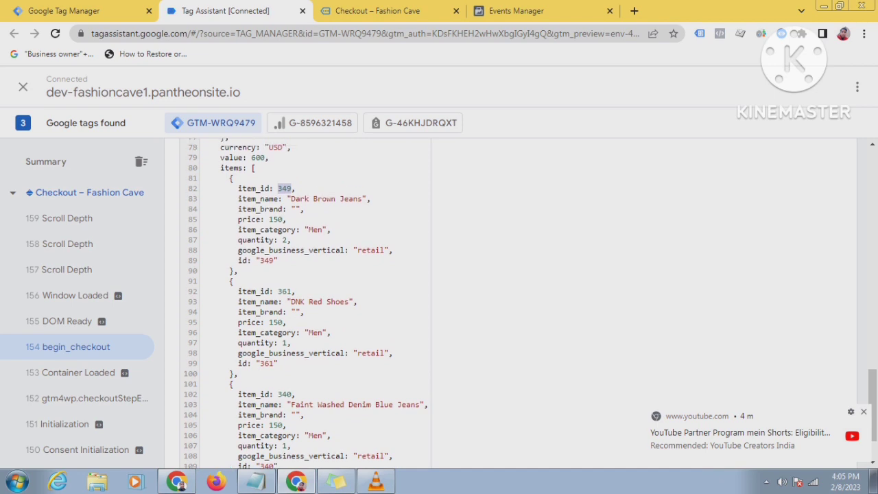
scroll(305, 302, up, 2)
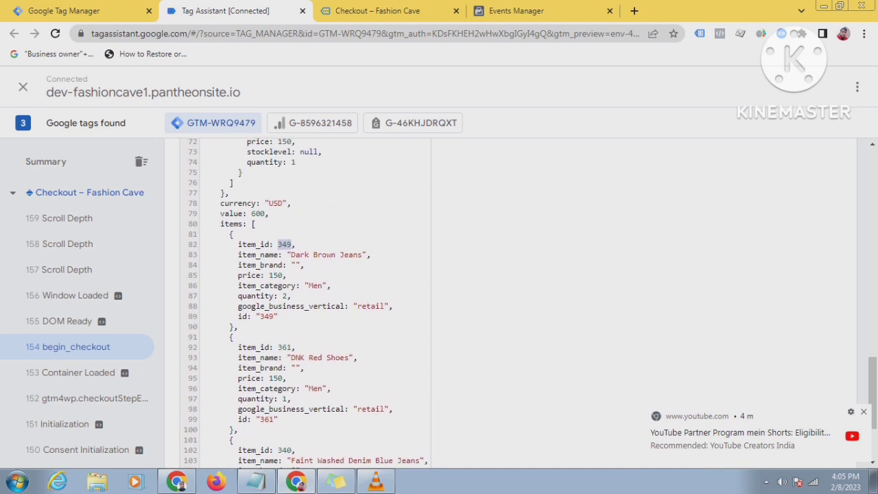
scroll(305, 302, down, 4)
scroll(306, 302, up, 2)
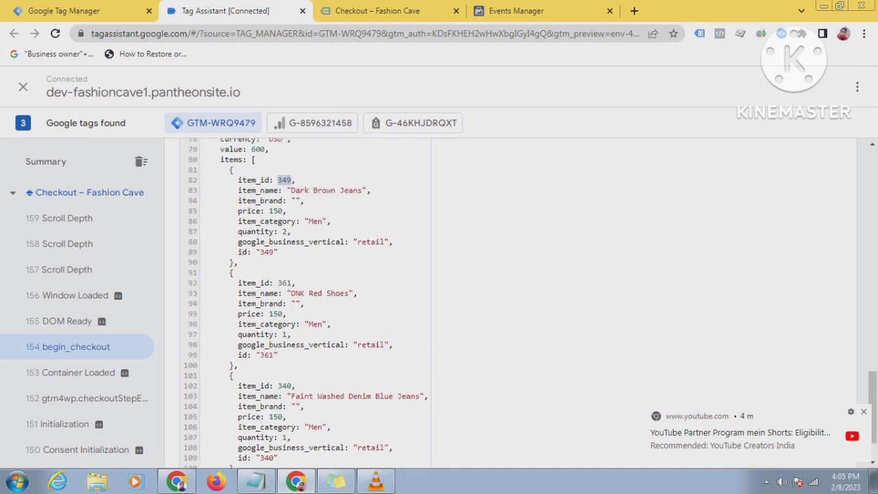
scroll(305, 301, up, 2)
scroll(305, 302, down, 2)
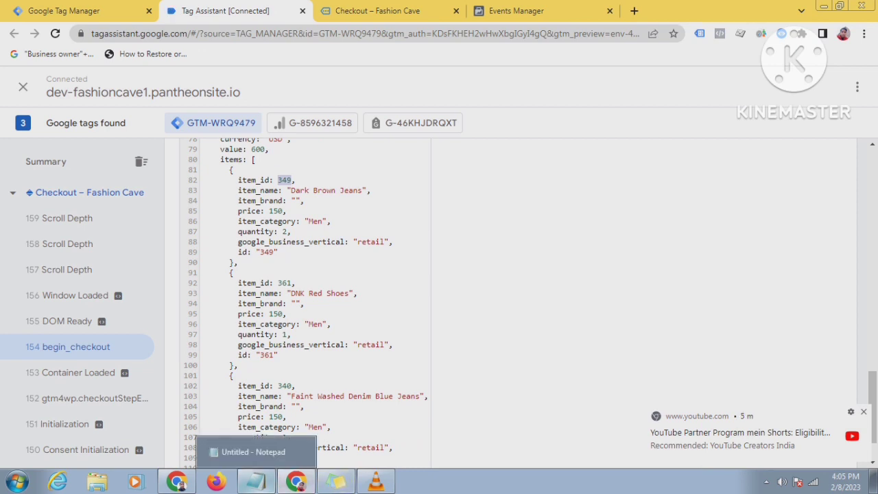
Step: Review the item ID function in the Notepad notes and copy the variable name "dlv - FB - Checkout Product ID"
click(255, 481)
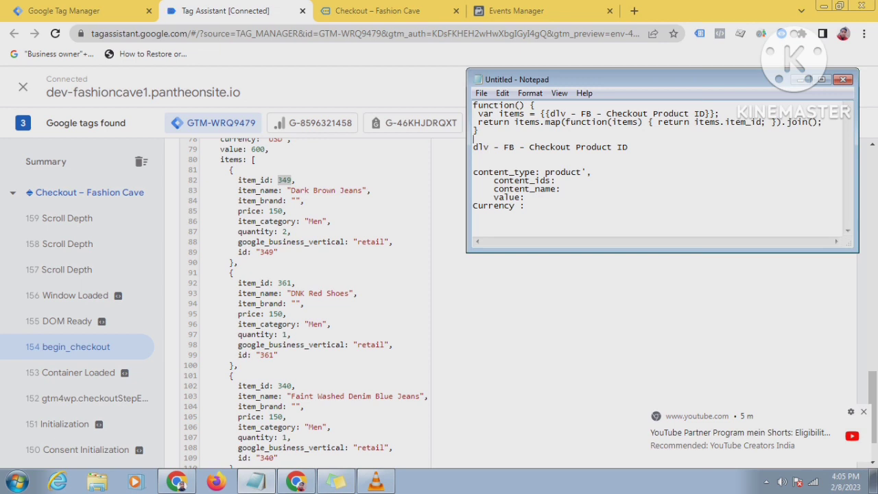
drag(474, 140, 473, 105)
click(474, 139)
drag(629, 147, 473, 147)
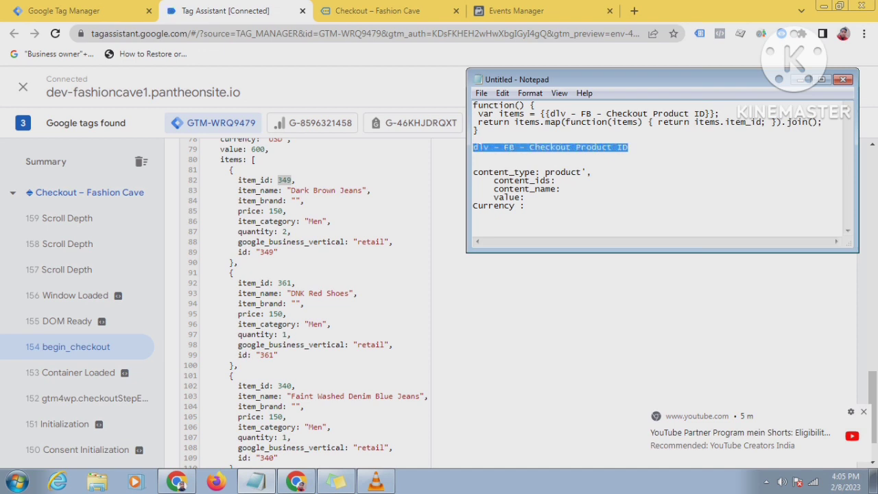
right_click(491, 146)
click(514, 187)
Step: Switch to the Google Tag Manager workspace overview and look through its list of workspace changes
click(55, 11)
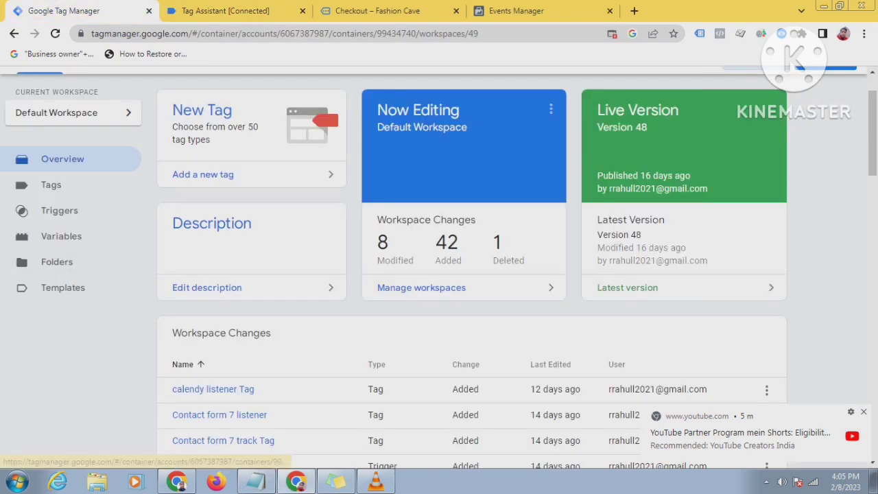
scroll(251, 350, down, 5)
scroll(251, 350, up, 5)
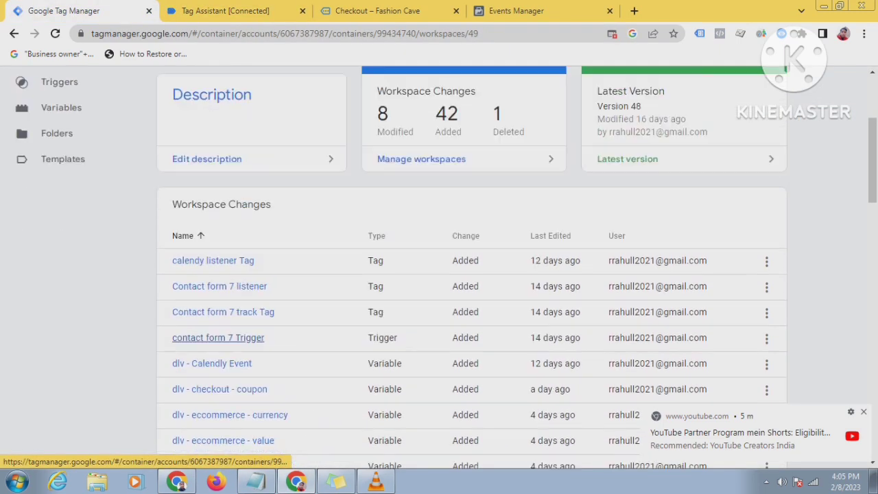
Step: Start a new user-defined variable in the workspace and name it "dlv - FB - Checkout Product ID"
click(61, 236)
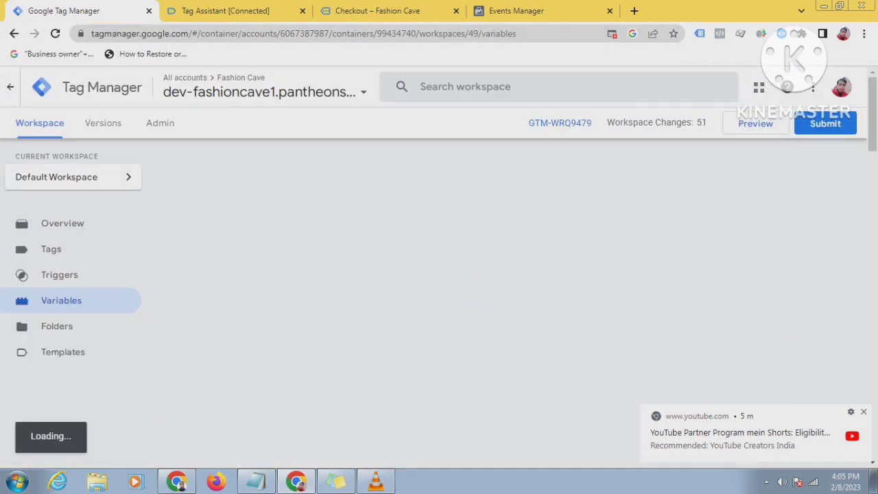
click(864, 412)
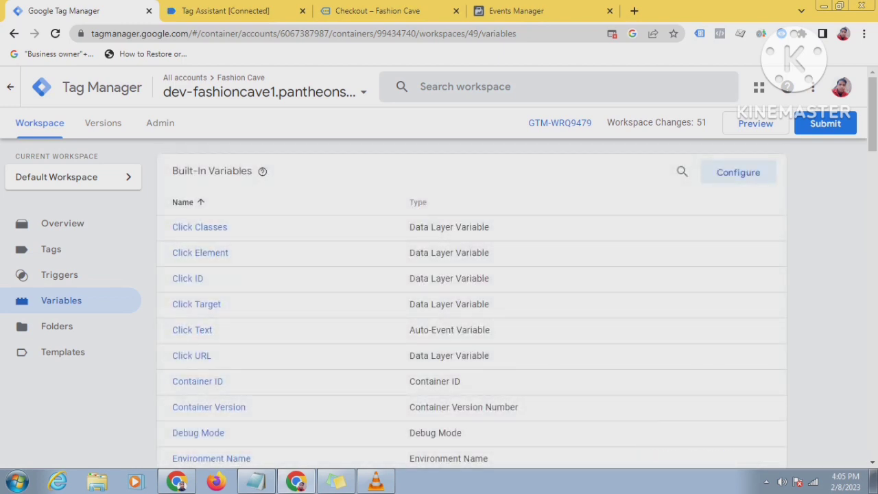
scroll(471, 309, down, 15)
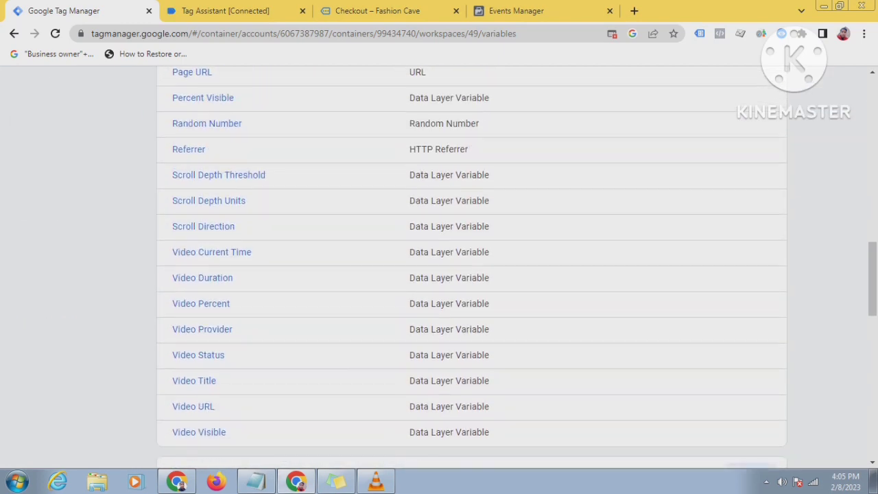
click(750, 218)
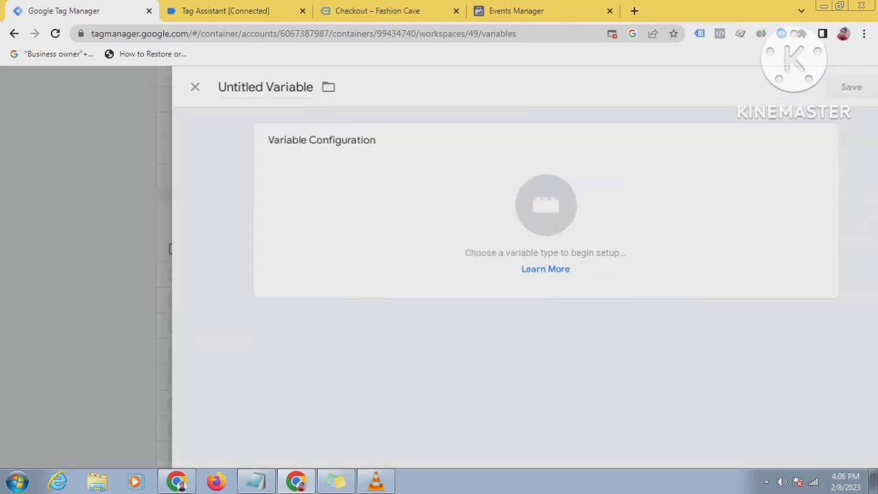
click(204, 87)
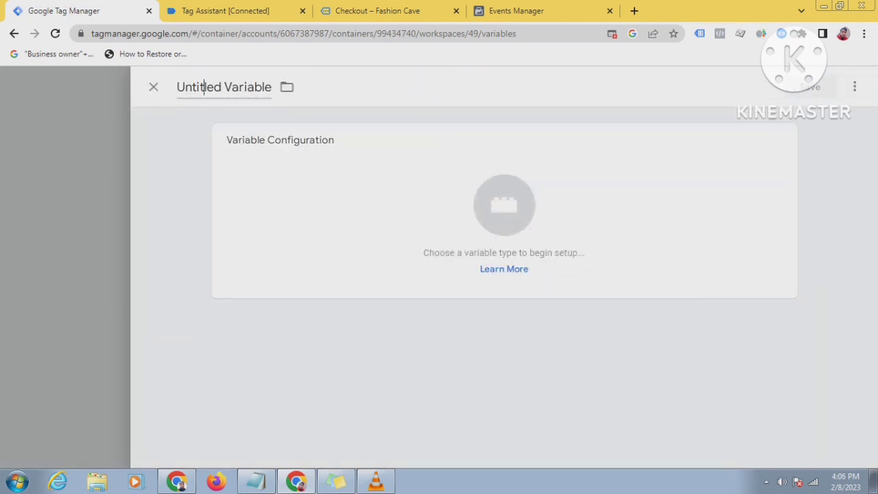
drag(177, 88, 272, 87)
right_click(212, 85)
click(244, 125)
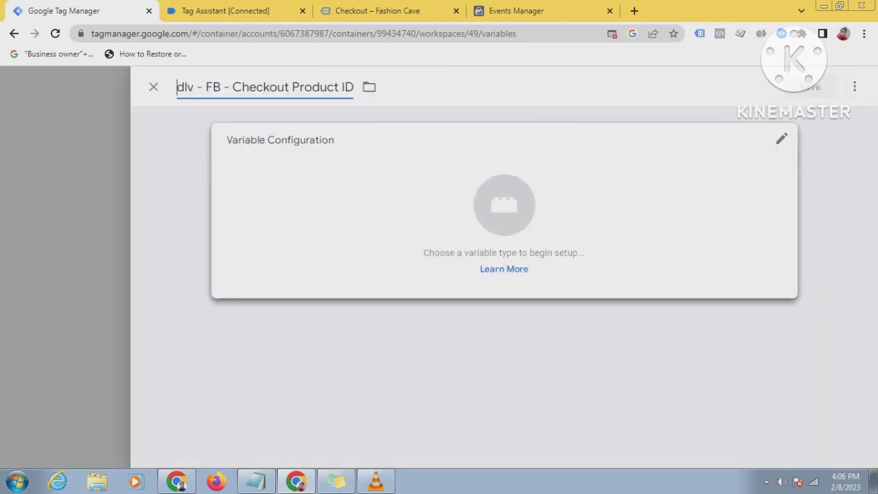
Step: Set the type of the dlv - FB - Checkout Product ID variable to Data Layer Variable
click(504, 209)
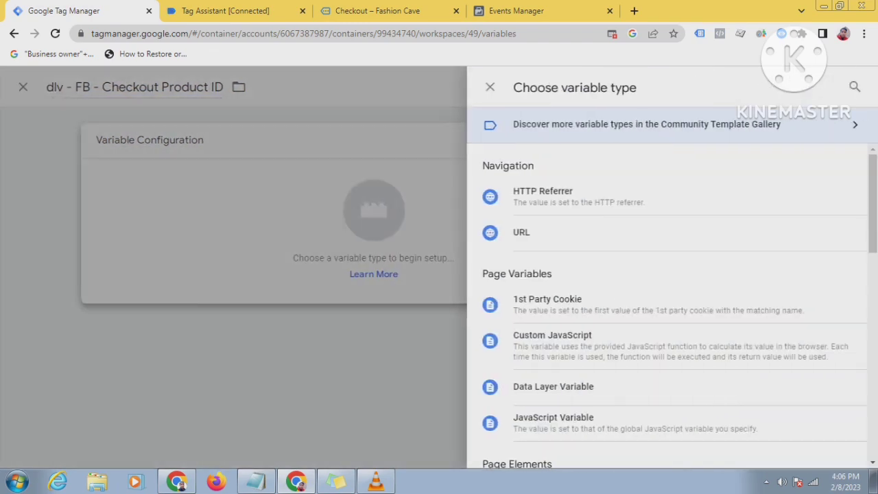
scroll(659, 294, down, 2)
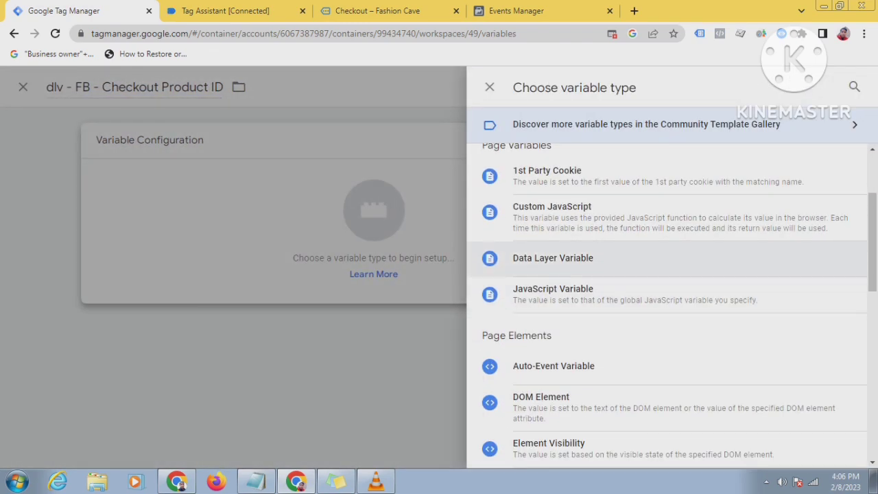
click(552, 258)
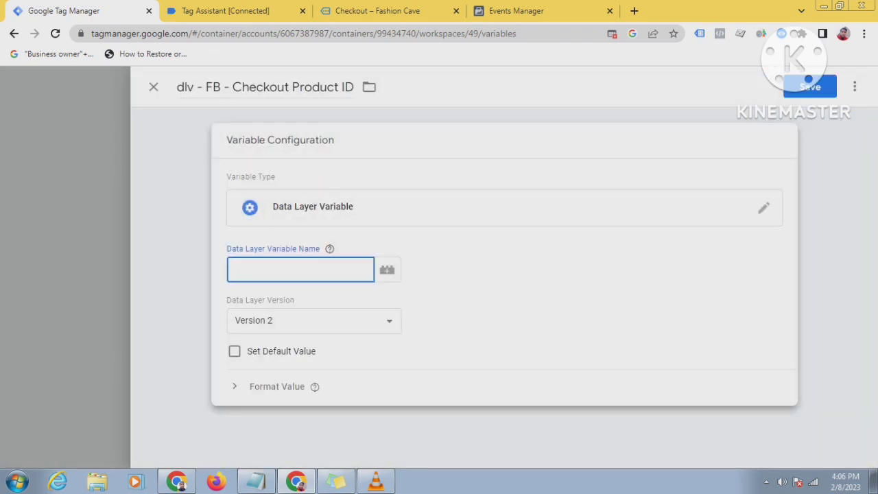
Step: Copy the key "ecommerce" from Tag Assistant's begin_checkout data layer and enter it as the Data Layer Variable Name
key(ctrl+2)
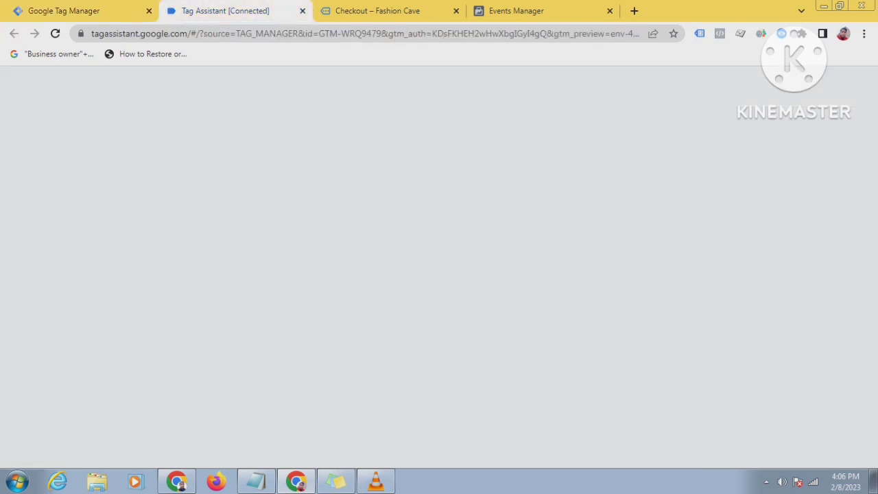
scroll(521, 303, up, 2)
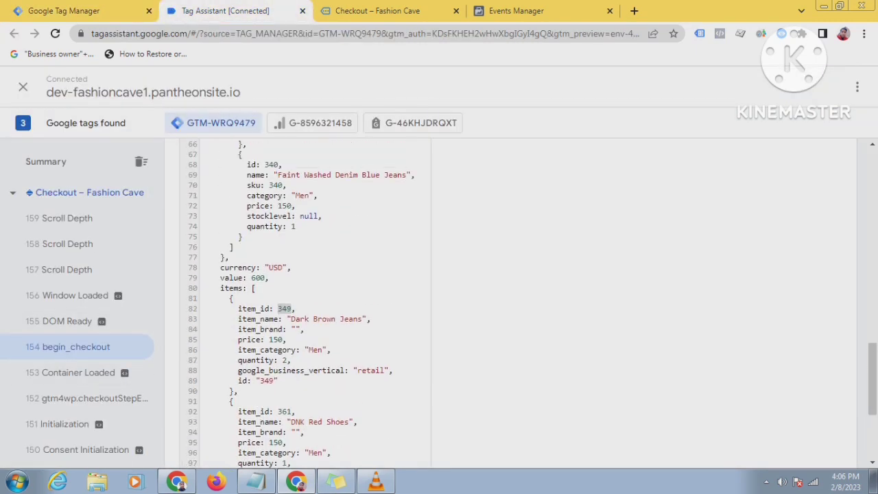
scroll(522, 303, up, 5)
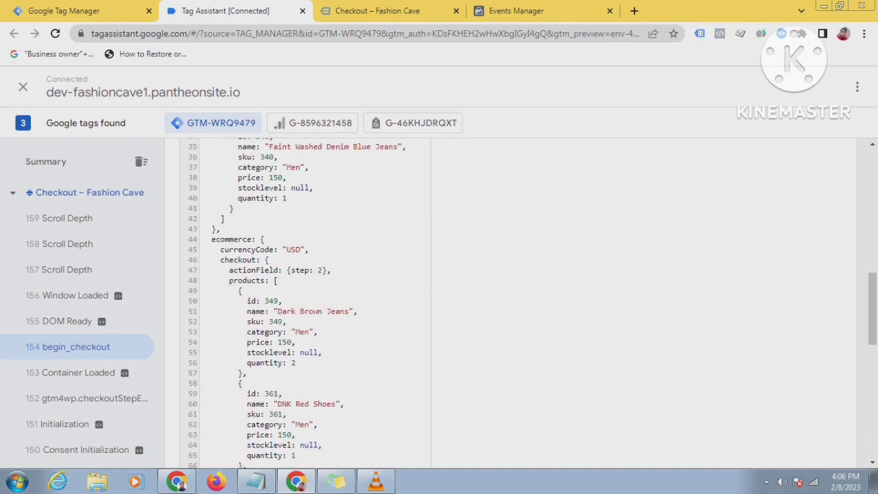
scroll(521, 303, up, 1)
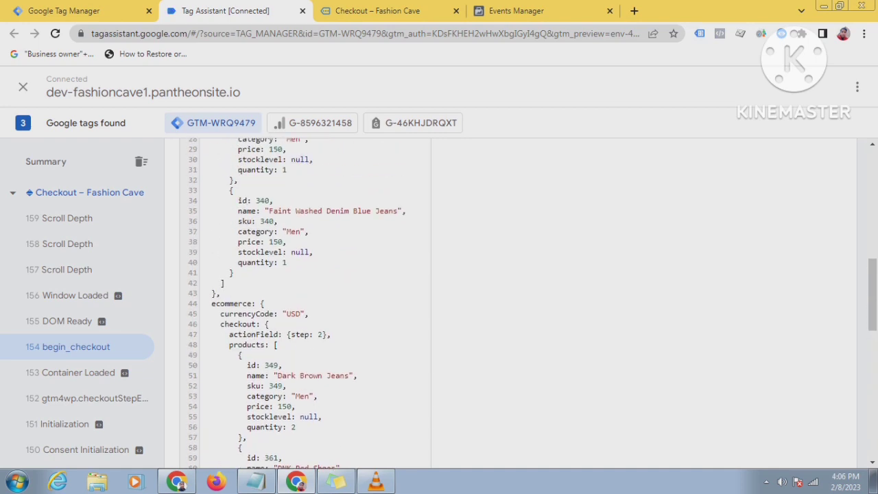
double_click(231, 303)
right_click(235, 305)
click(254, 313)
click(68, 11)
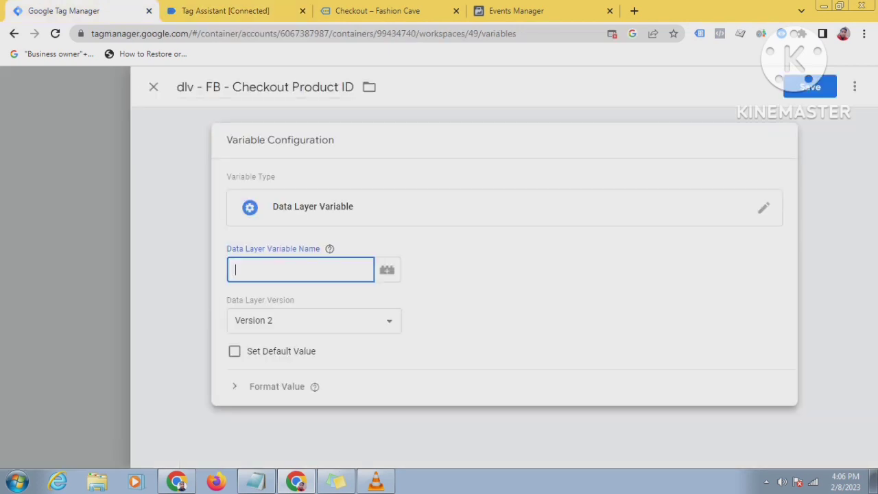
right_click(369, 265)
click(302, 345)
Step: Copy the key "items" from the begin_checkout ecommerce object and complete the Data Layer Variable Name as "ecommerce.items"
click(220, 11)
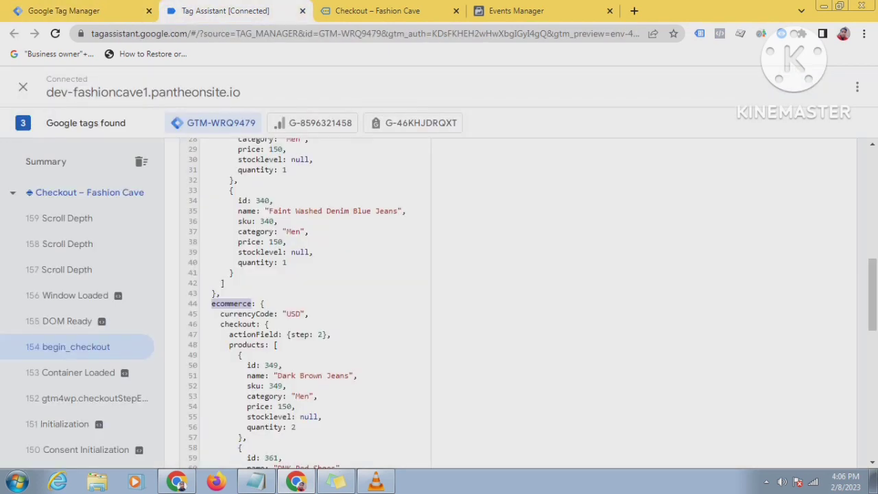
scroll(511, 301, down, 6)
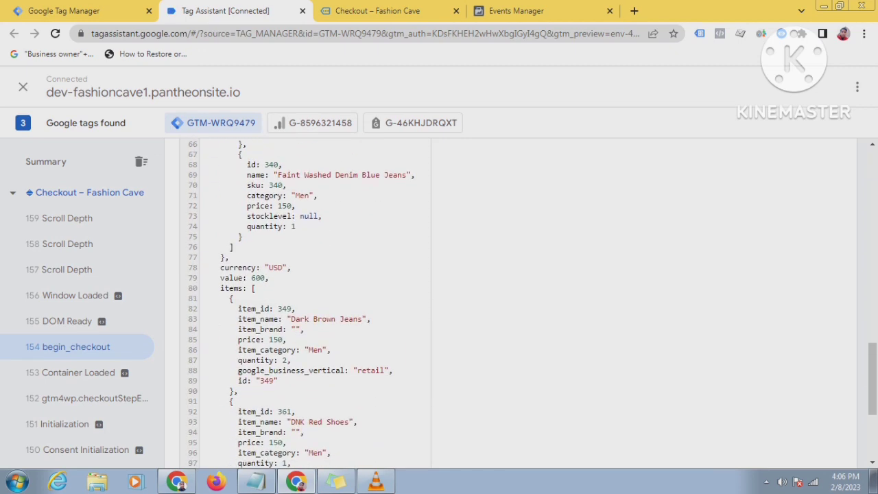
double_click(231, 288)
right_click(234, 289)
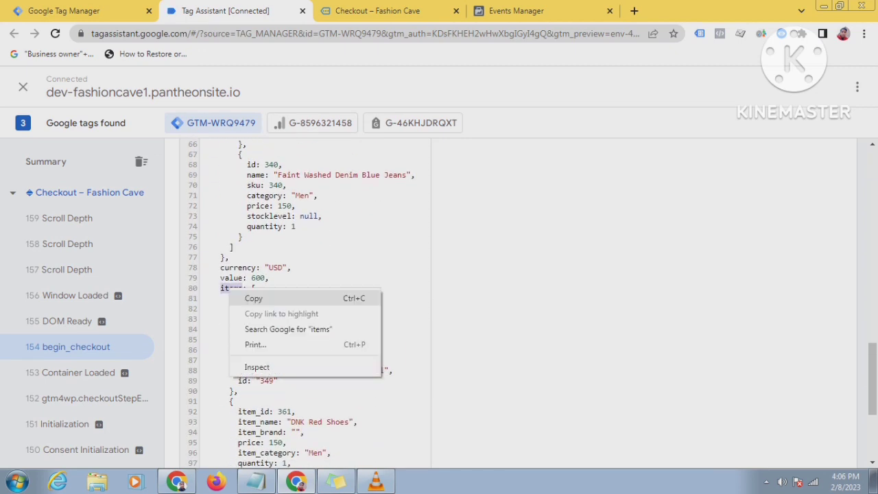
click(255, 298)
scroll(305, 302, down, 3)
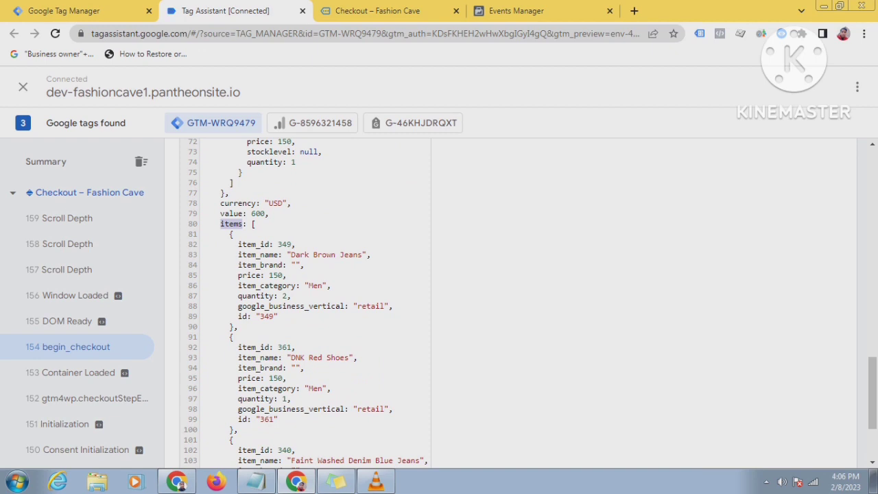
scroll(306, 288, up, 3)
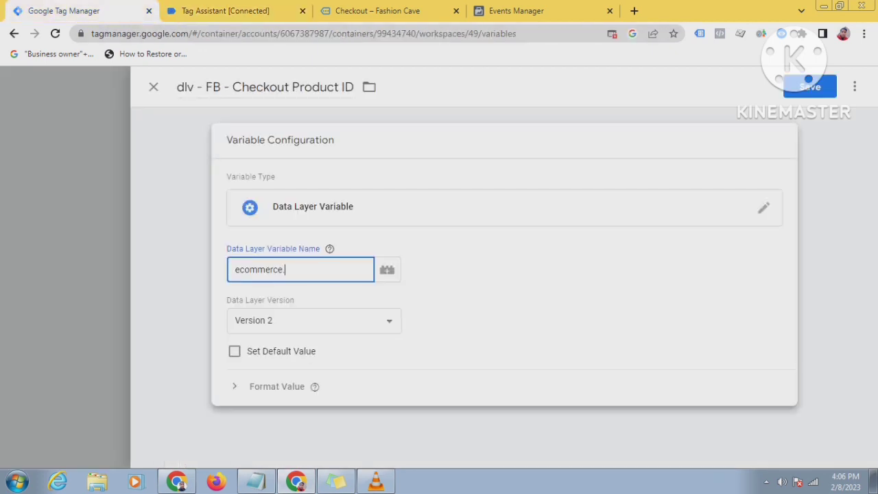
right_click(290, 270)
click(323, 348)
Step: Compare the variable's name with the reference inside the Notepad item ID function and save the variable
triple_click(264, 87)
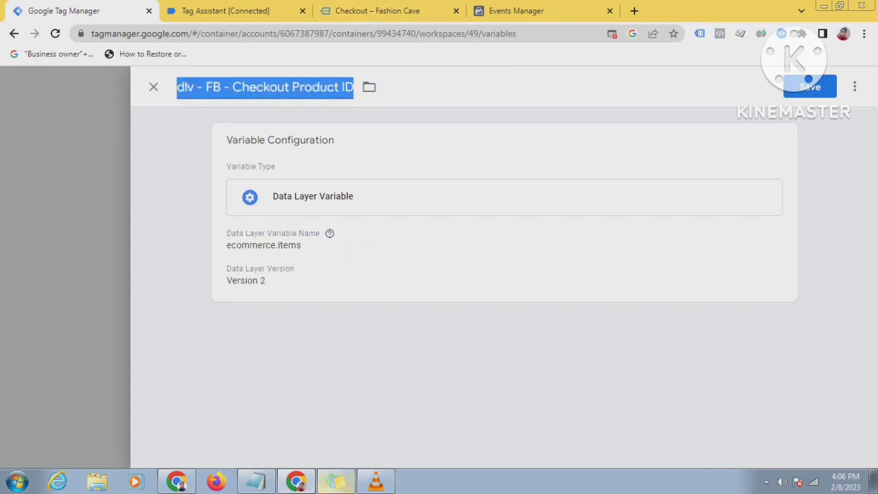
click(255, 482)
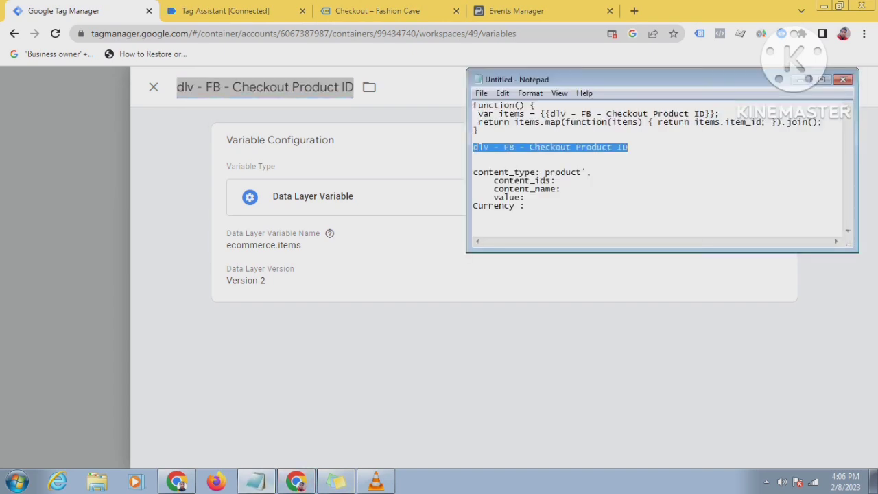
drag(550, 114, 705, 114)
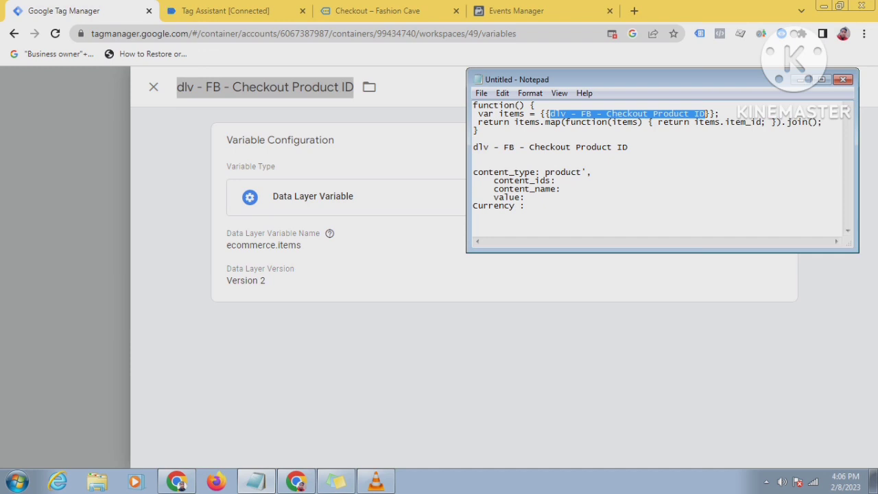
click(567, 181)
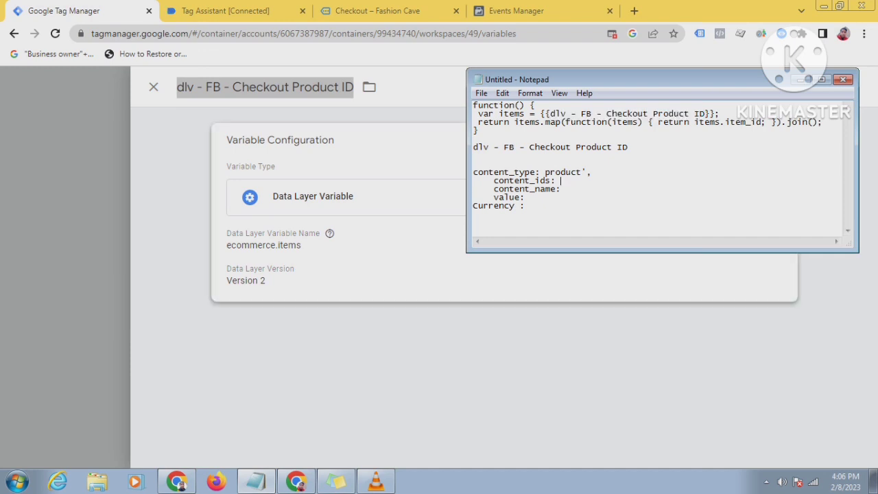
click(566, 357)
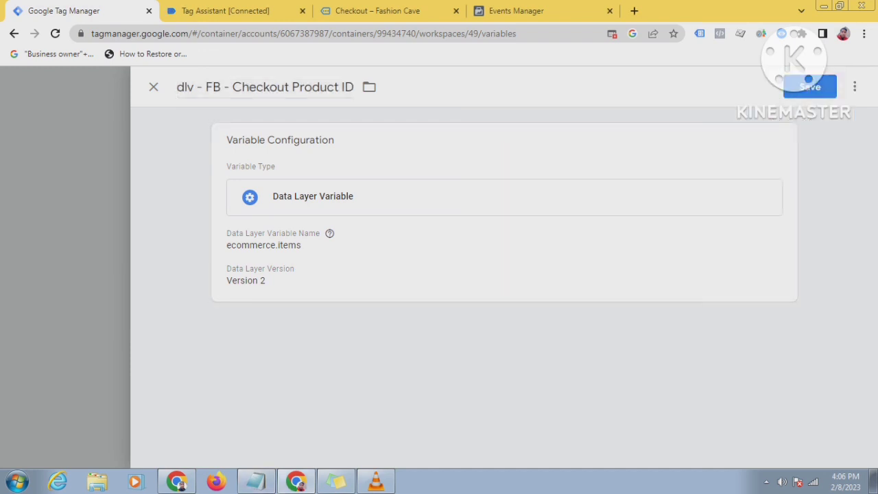
click(809, 87)
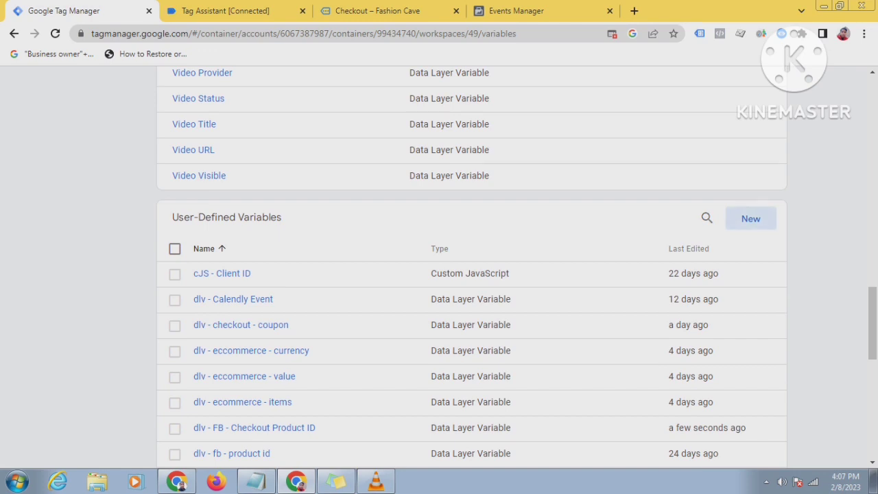
Step: Start another user-defined variable and name it "dlv - fb - begin checkout items"
click(750, 218)
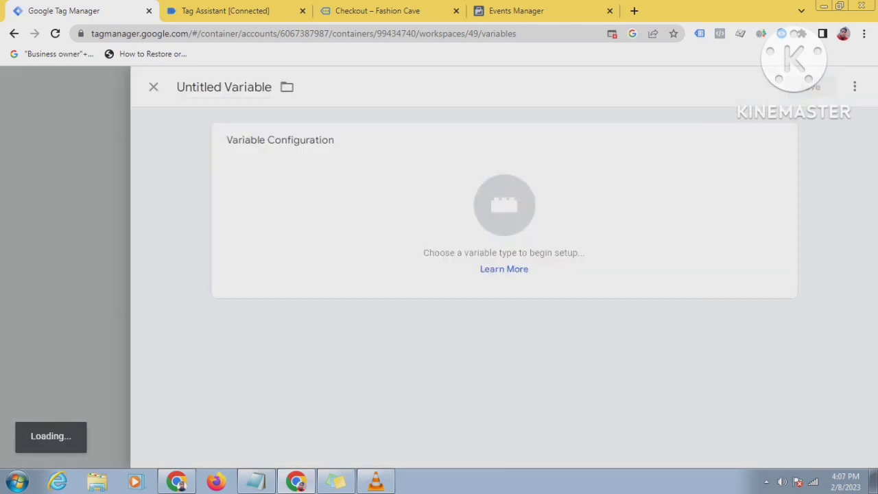
click(196, 87)
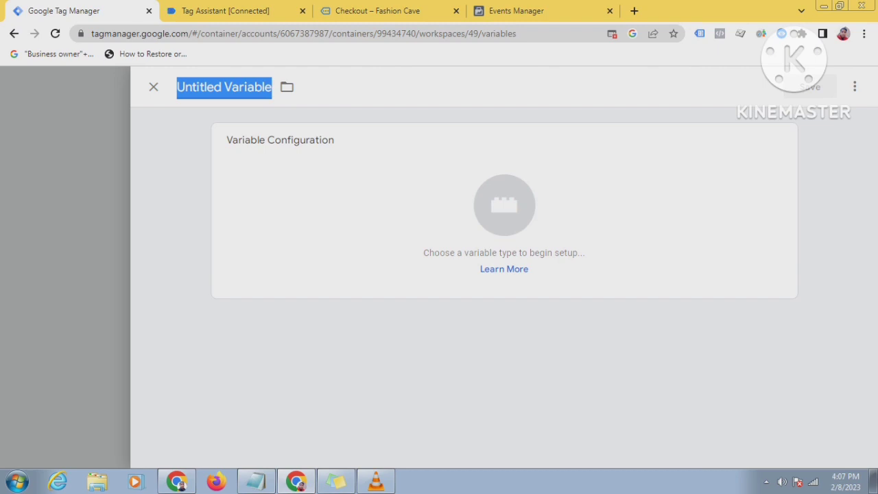
text(dlv )
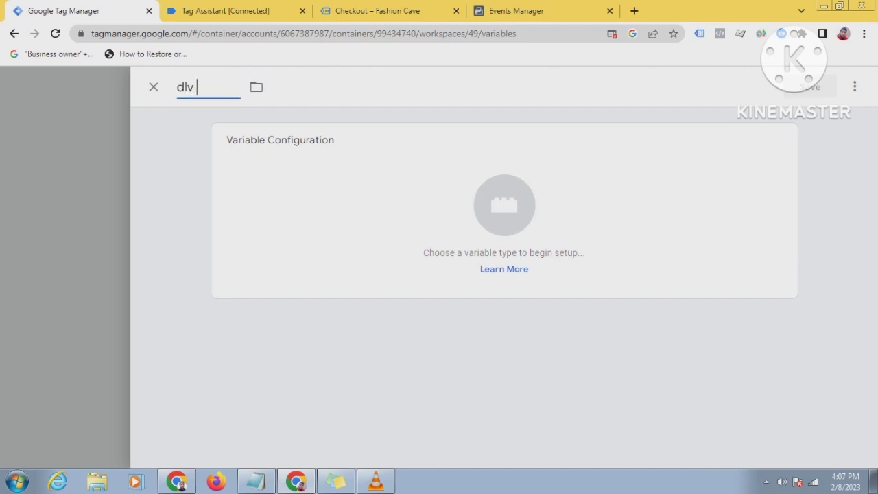
text(-fb - begin)
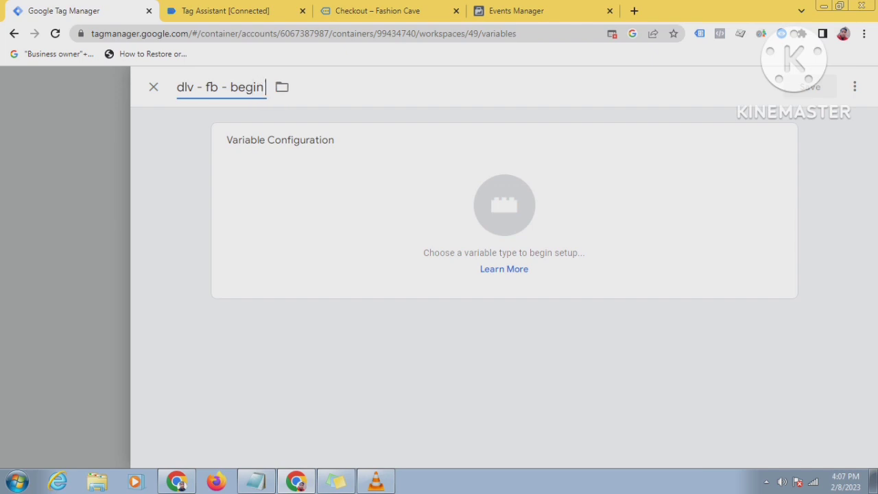
text( checkout)
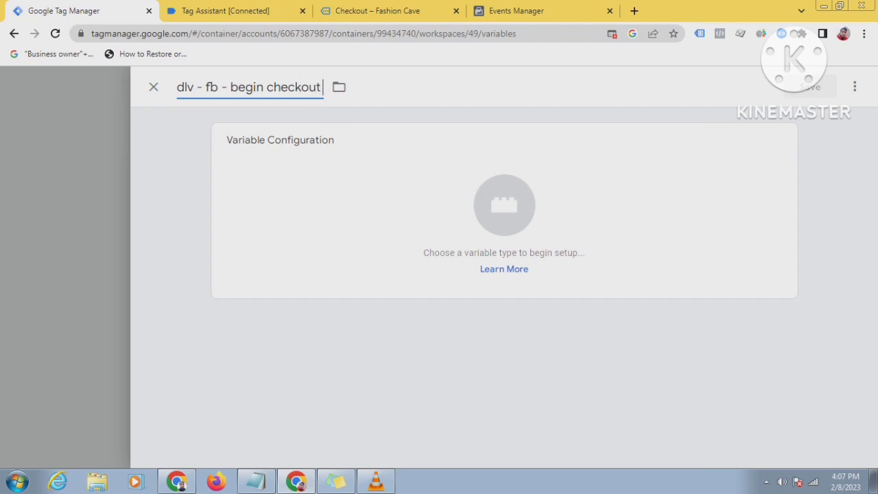
text( -)
key(BackSpace)
key(BackSpace)
key(BackSpace)
text(it)
text(ems)
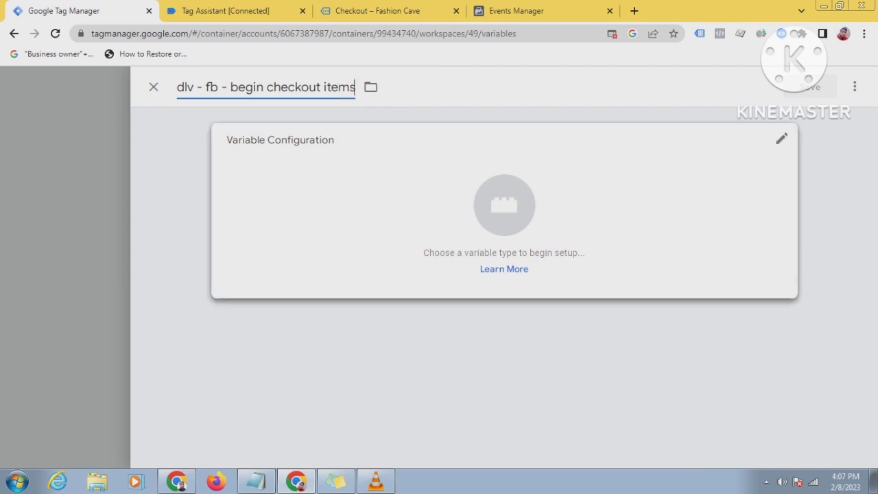
click(504, 206)
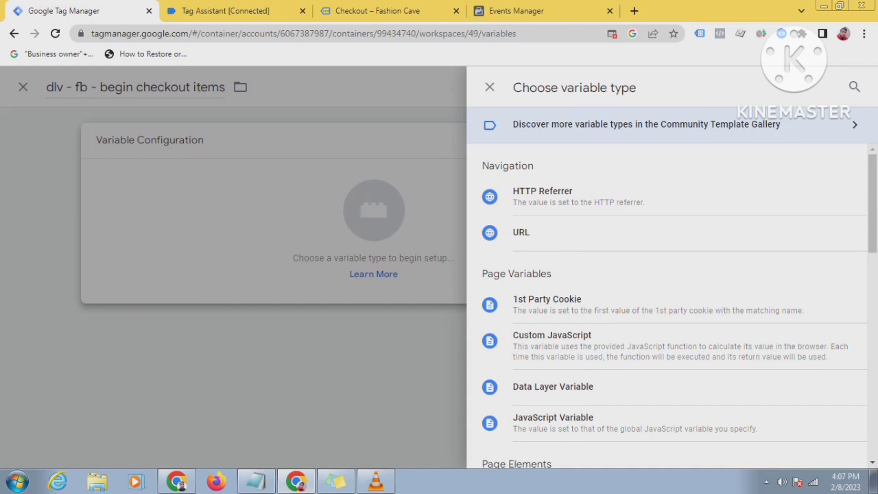
click(553, 387)
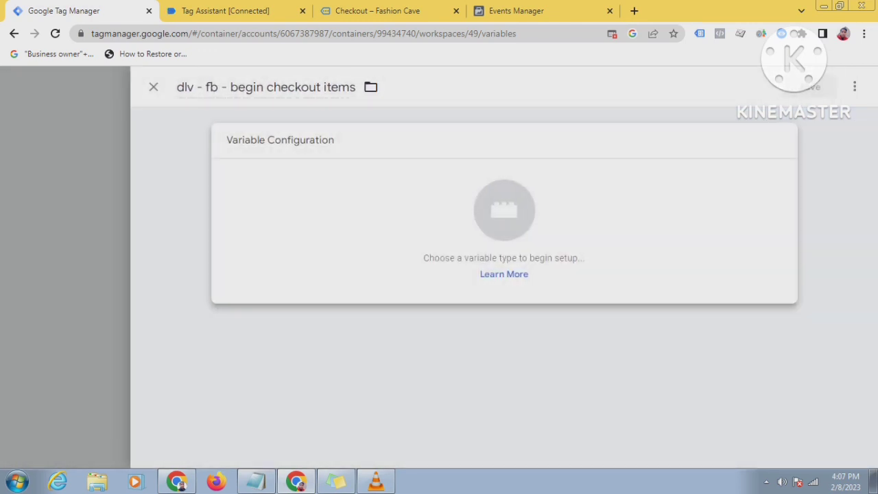
click(370, 86)
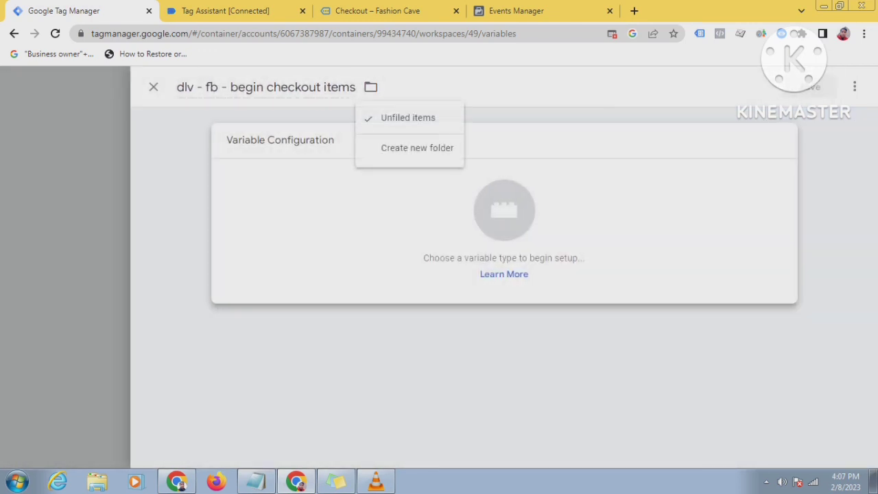
click(370, 86)
click(370, 86)
click(349, 87)
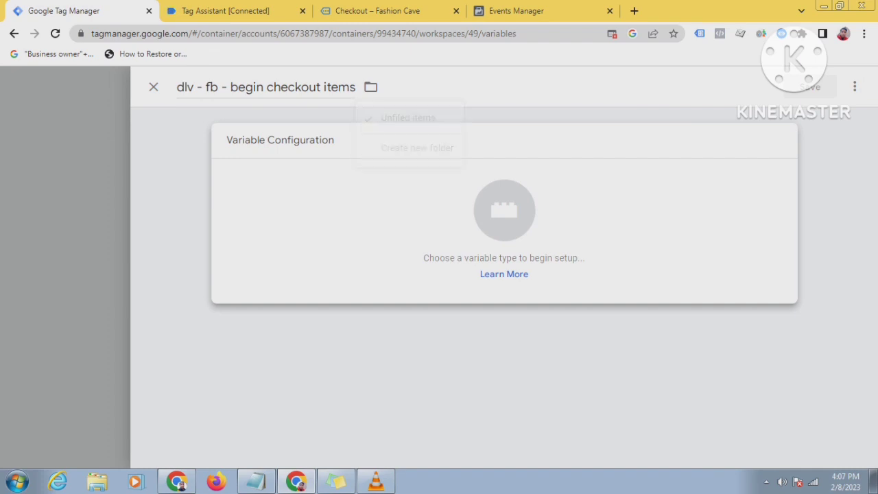
Step: Complete the variable's name as "dlv - fb - begin checkout items id" and set its type to Custom JavaScript
click(349, 87)
click(371, 86)
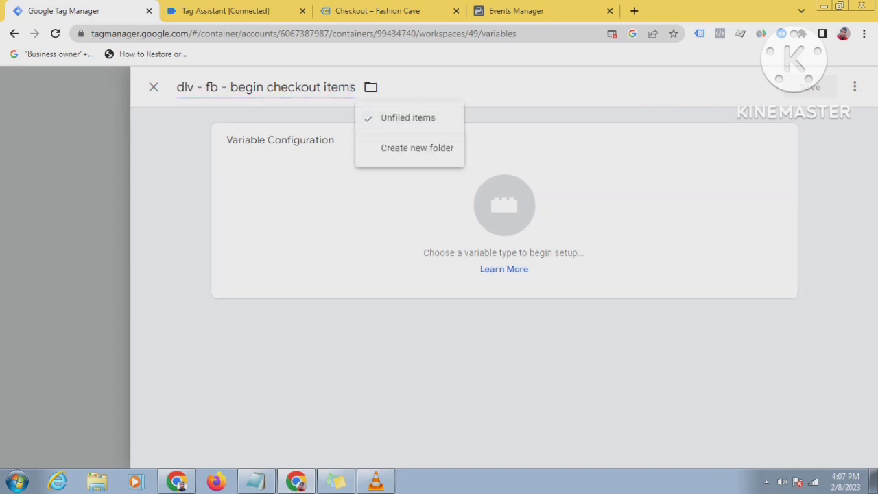
click(352, 88)
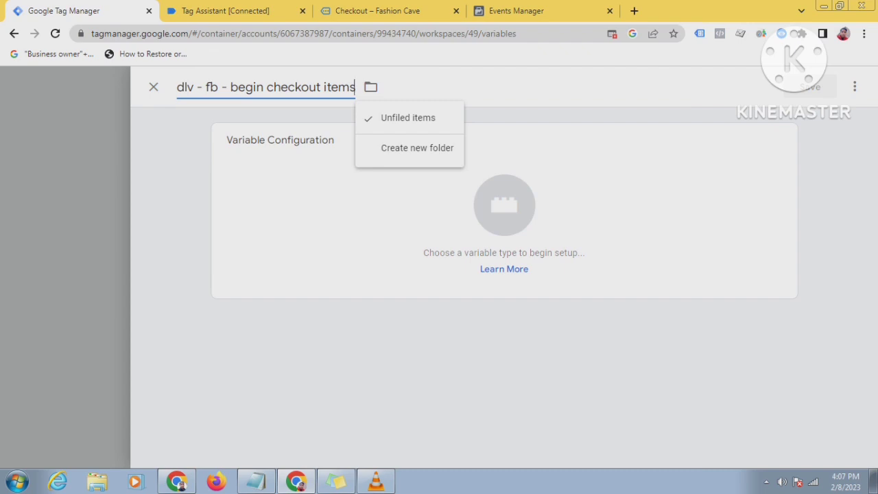
text(id)
click(504, 213)
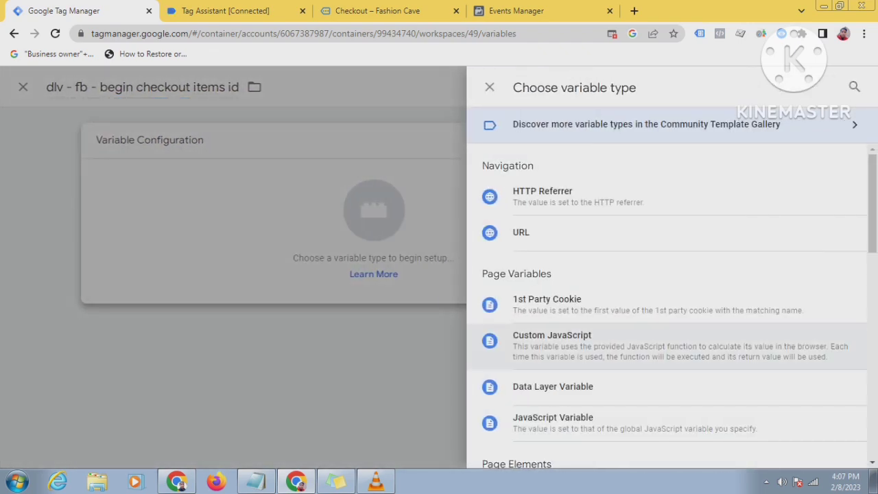
click(552, 341)
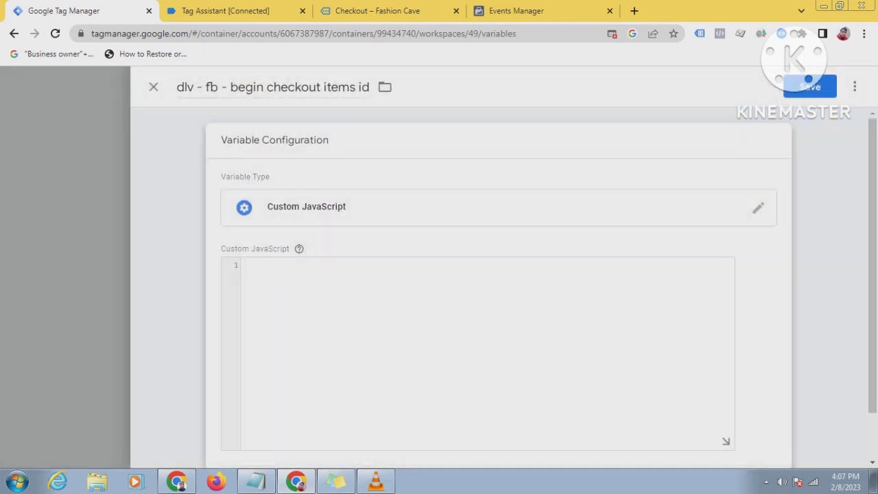
Step: Copy the function returning items.item_id from Notepad into the variable's Custom JavaScript code and save the variable
click(336, 481)
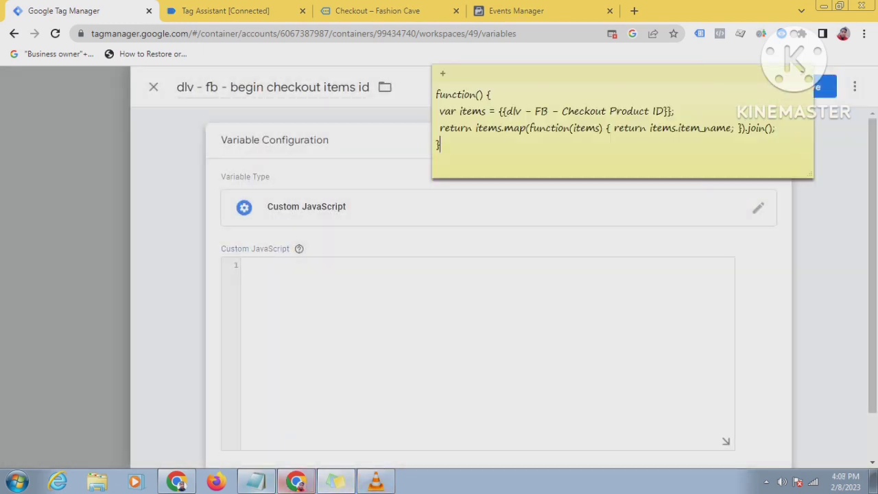
click(256, 481)
drag(473, 105, 478, 130)
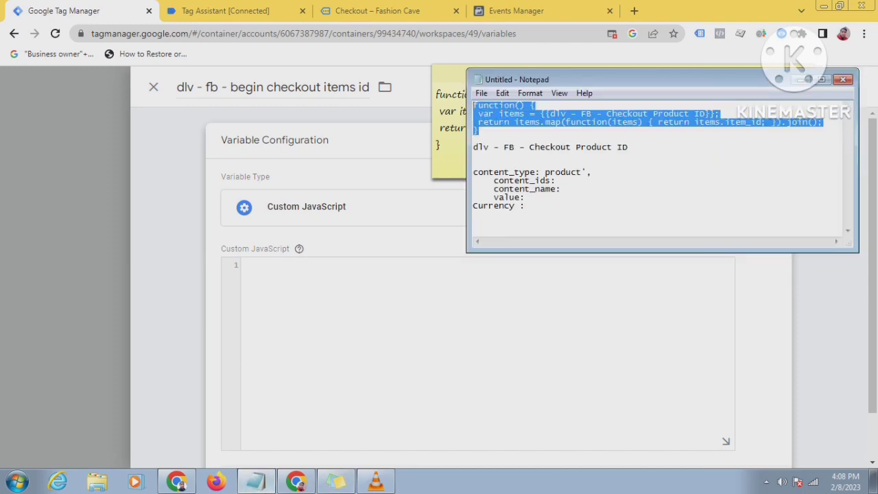
right_click(491, 108)
click(527, 149)
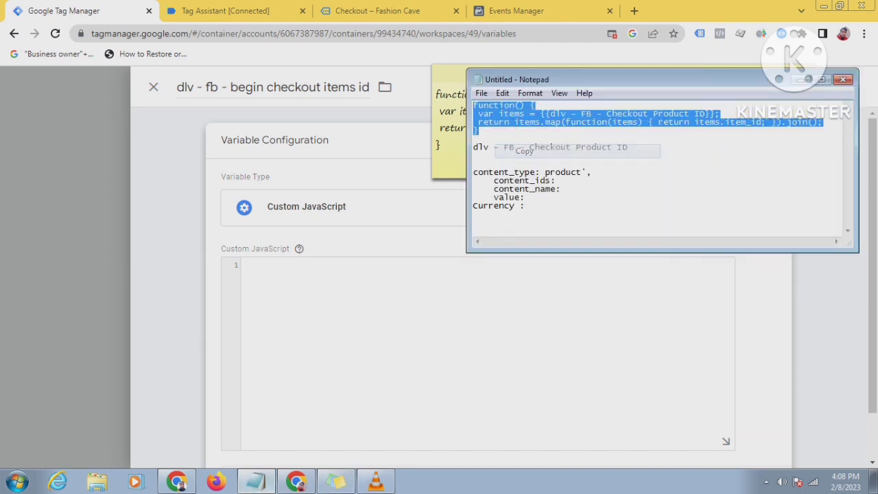
click(281, 269)
right_click(283, 270)
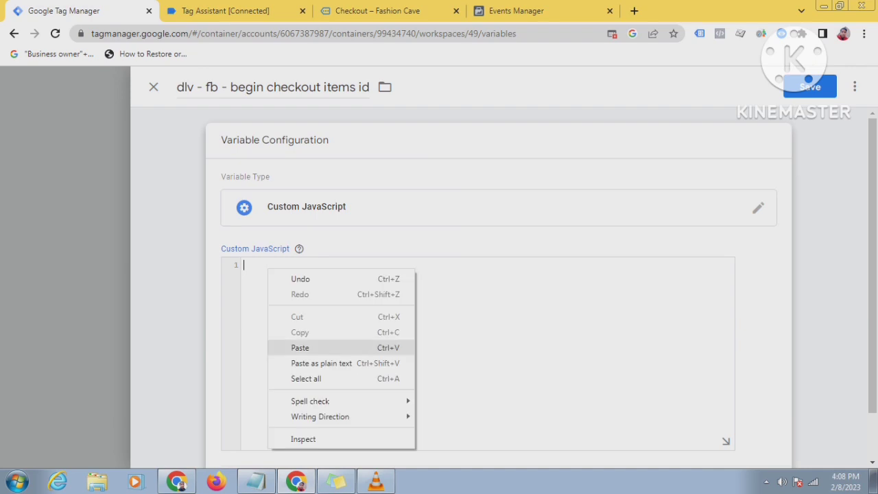
click(300, 343)
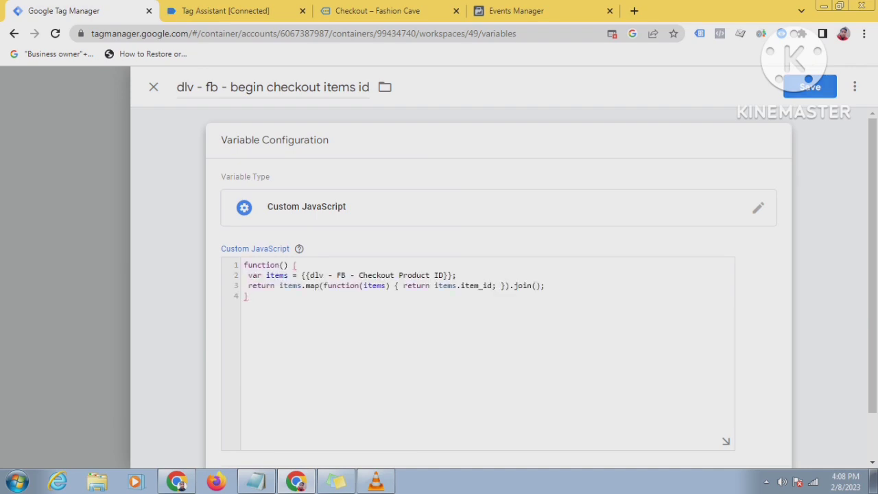
click(809, 85)
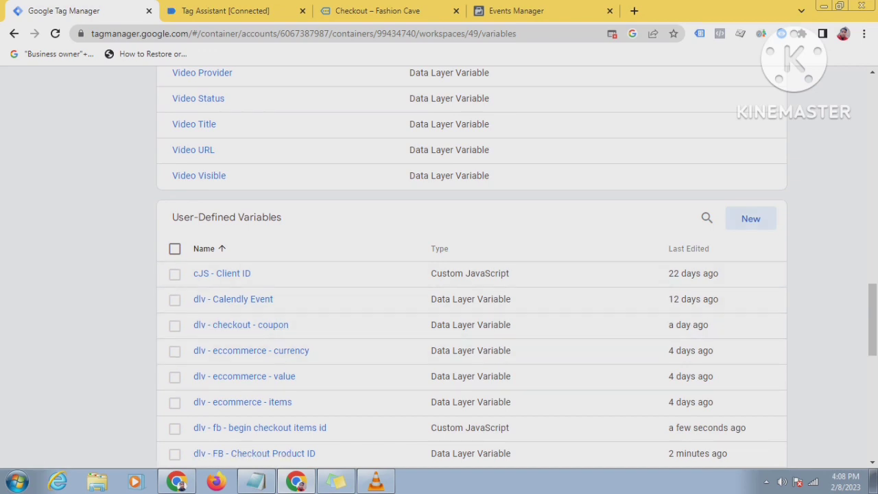
Step: Create another user-defined variable named "dlv - fb - begin checkout item name" with the type Custom JavaScript
click(750, 218)
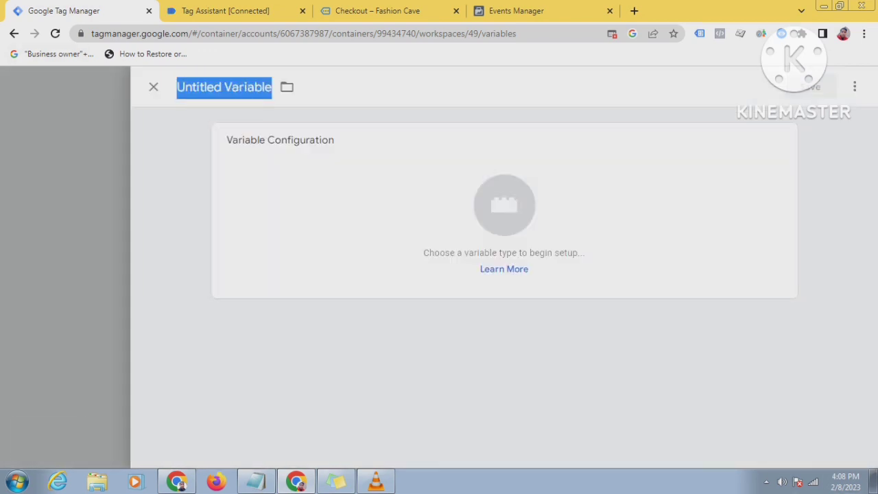
text(dlv )
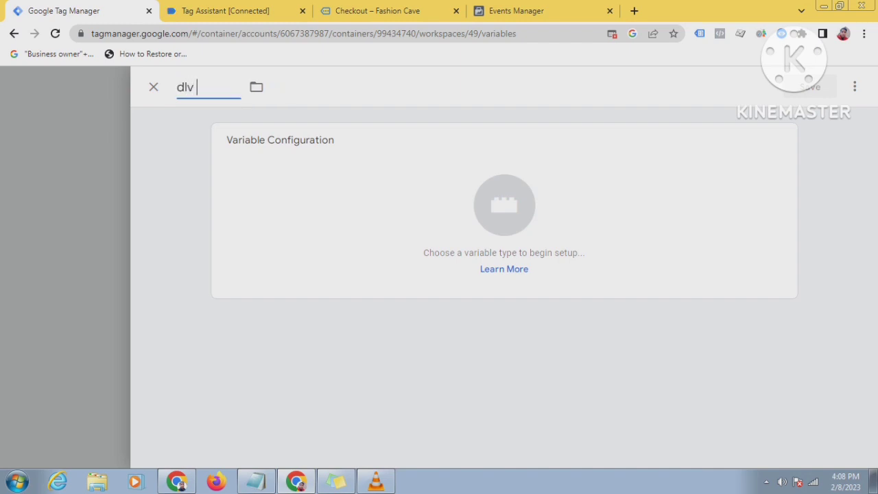
text(- fb - begin)
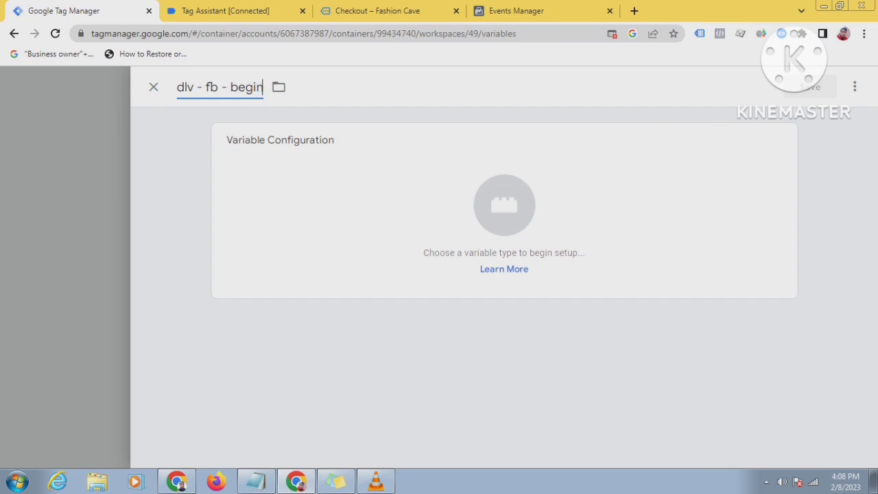
text( checkout)
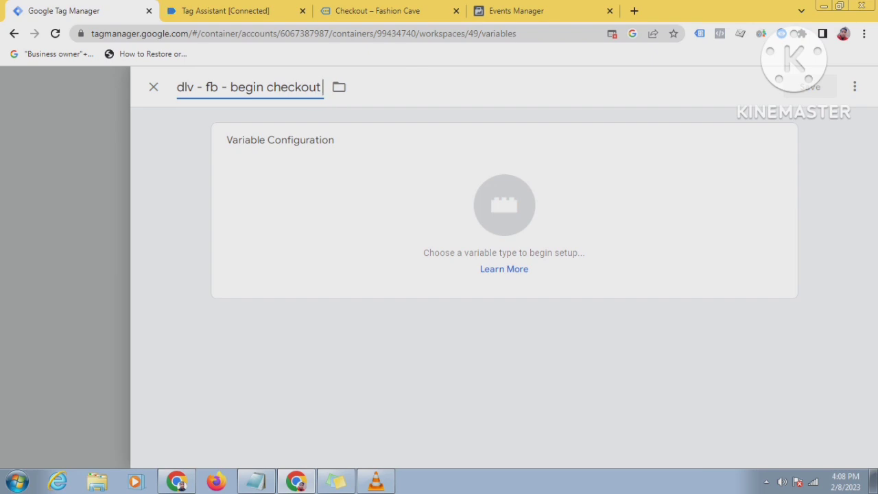
text( name)
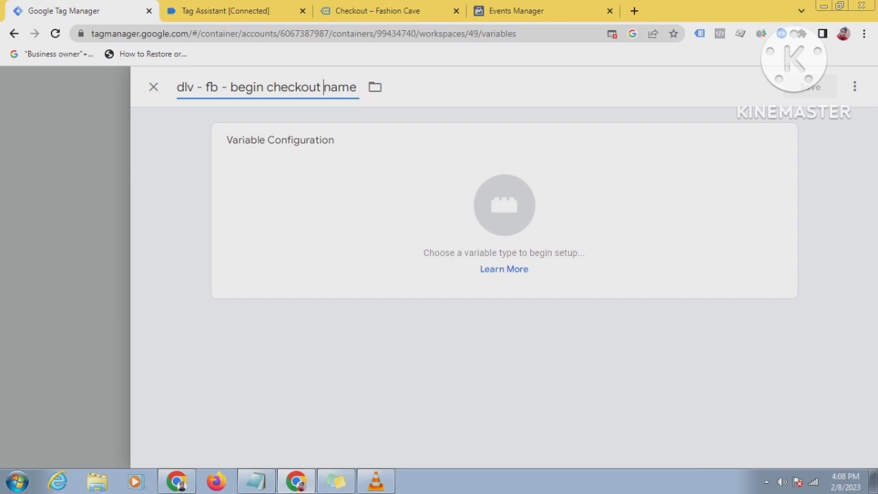
click(324, 87)
text(ite)
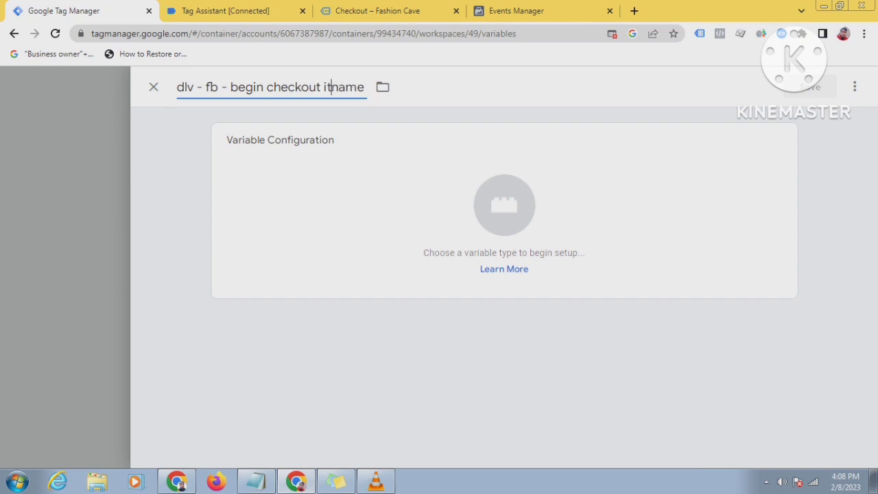
text(m)
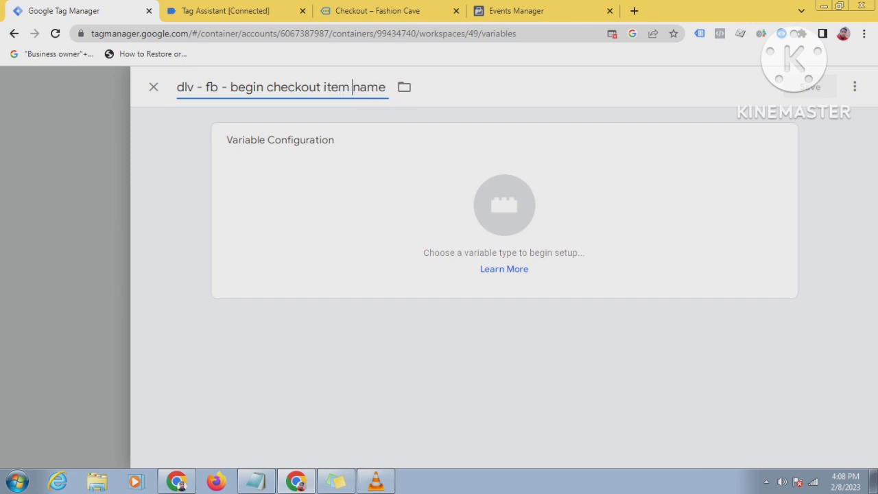
click(504, 206)
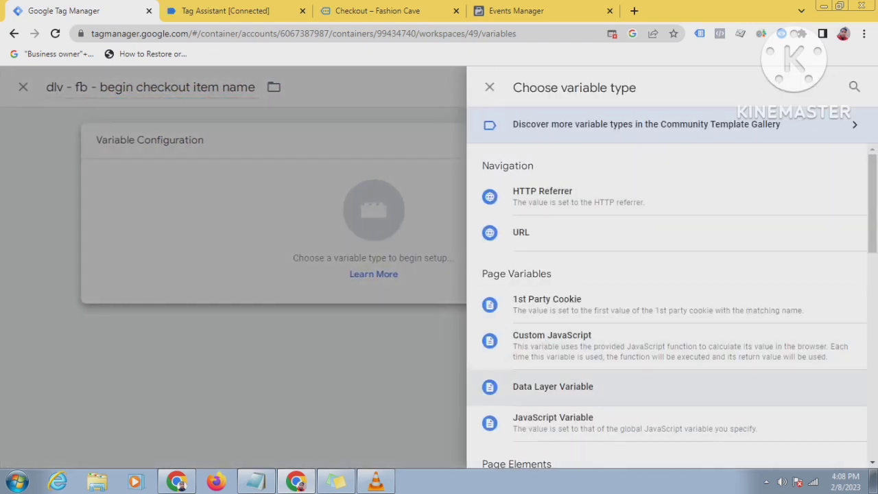
click(552, 340)
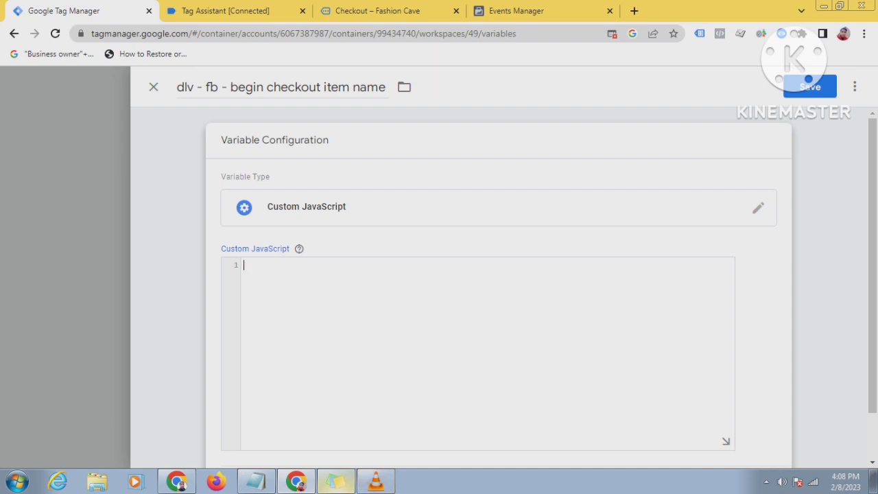
Step: Compare the returned item property in the Sticky Notes function with the one in the Notepad function
click(336, 481)
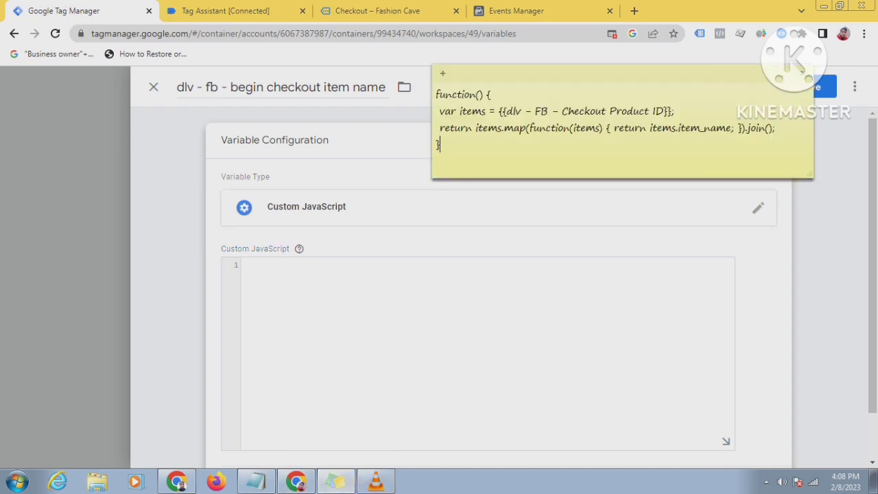
key(ctrl+a)
right_click(485, 111)
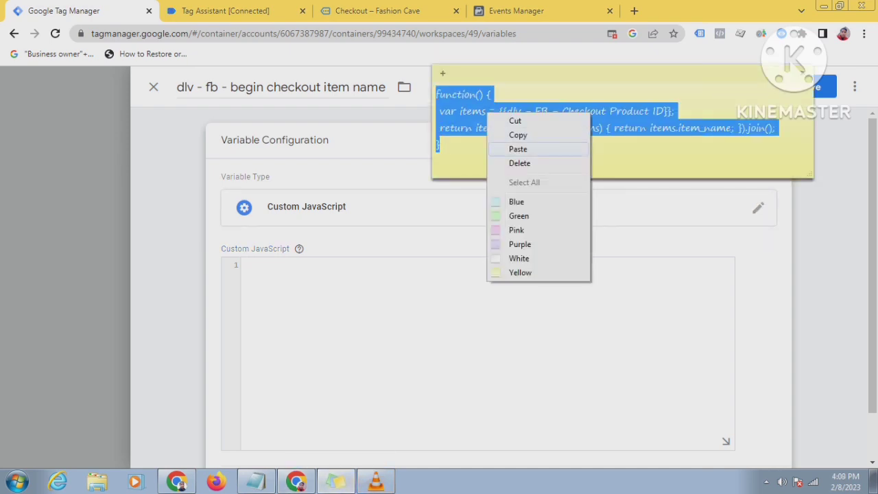
click(511, 134)
click(662, 128)
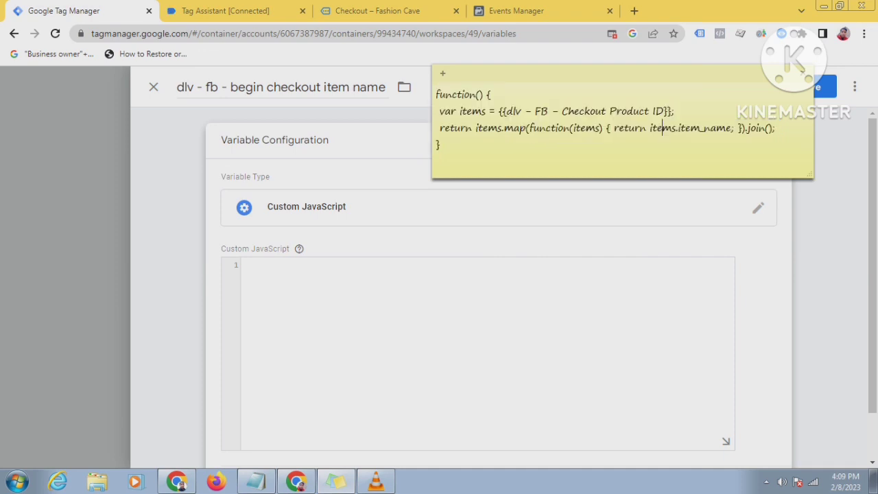
drag(732, 128, 685, 128)
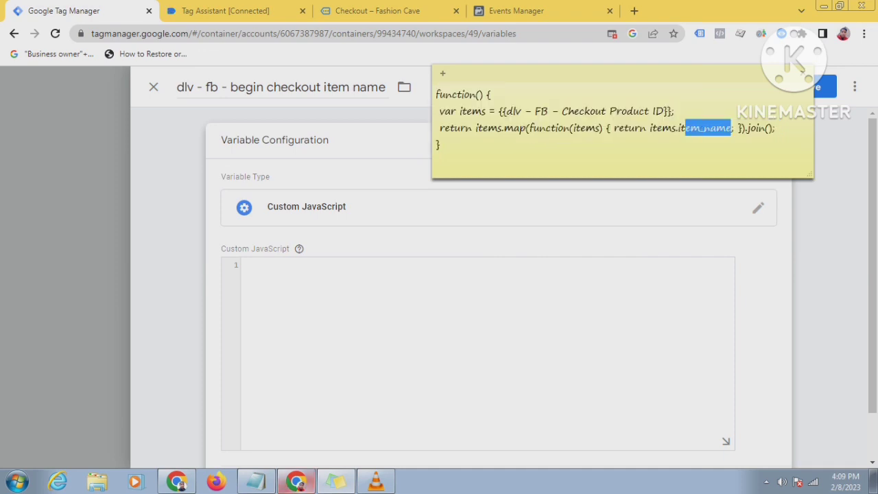
click(255, 482)
click(725, 122)
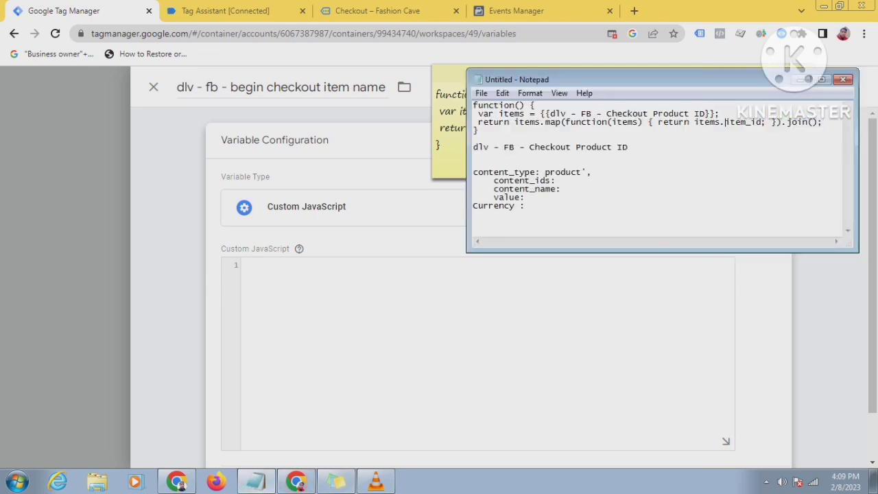
drag(725, 122, 763, 121)
click(762, 122)
click(628, 147)
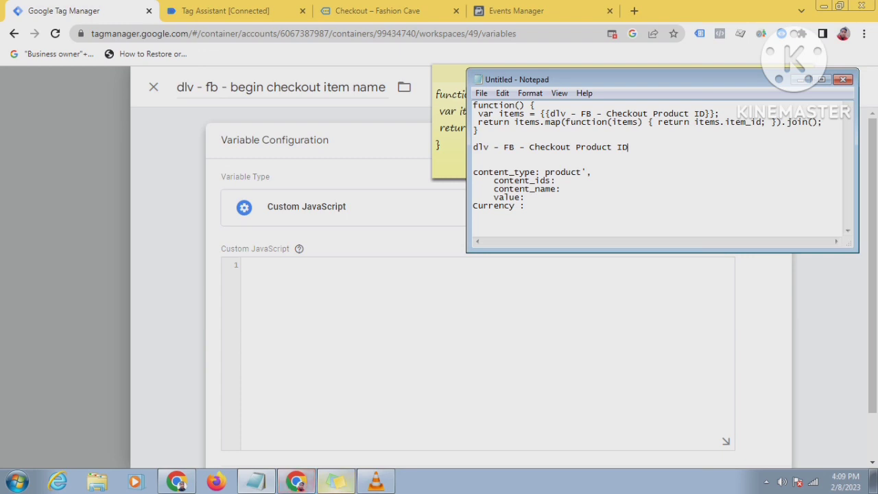
Step: Copy the function returning items.item_name from Sticky Notes into the variable's Custom JavaScript code and save the variable
click(445, 165)
drag(439, 145, 436, 94)
right_click(453, 118)
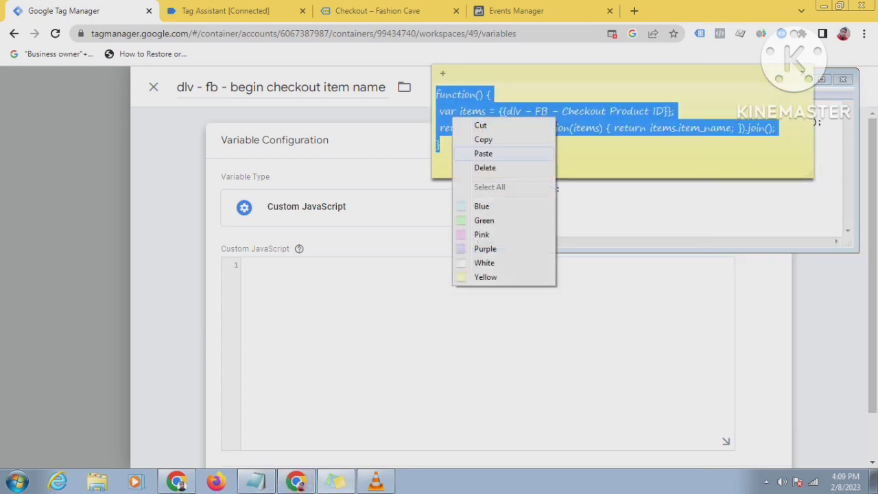
click(482, 139)
click(398, 302)
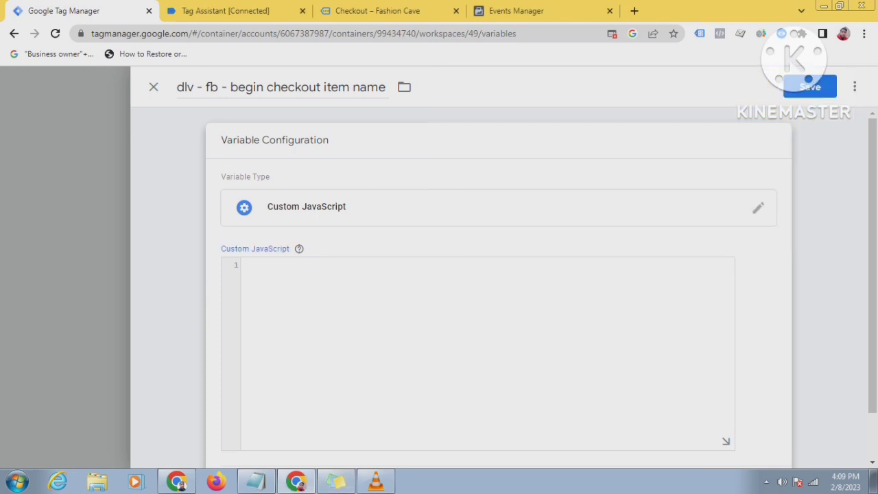
right_click(274, 266)
click(304, 345)
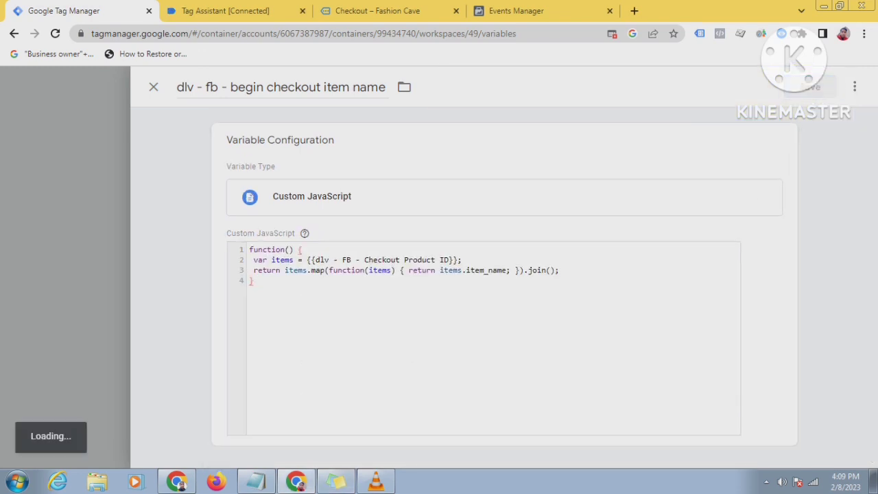
Step: Pause the existing "fb begin checkout Tag" in the workspace's list of tags
scroll(198, 329, up, 3)
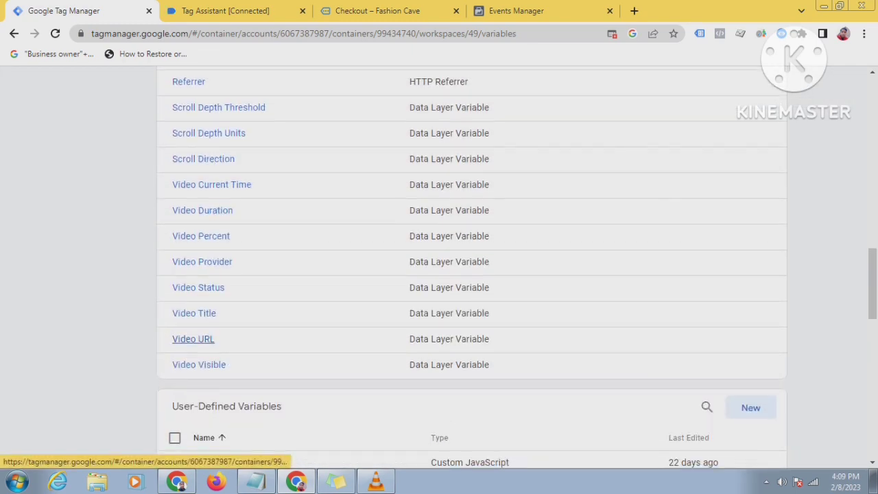
scroll(206, 288, down, 3)
scroll(219, 274, down, 3)
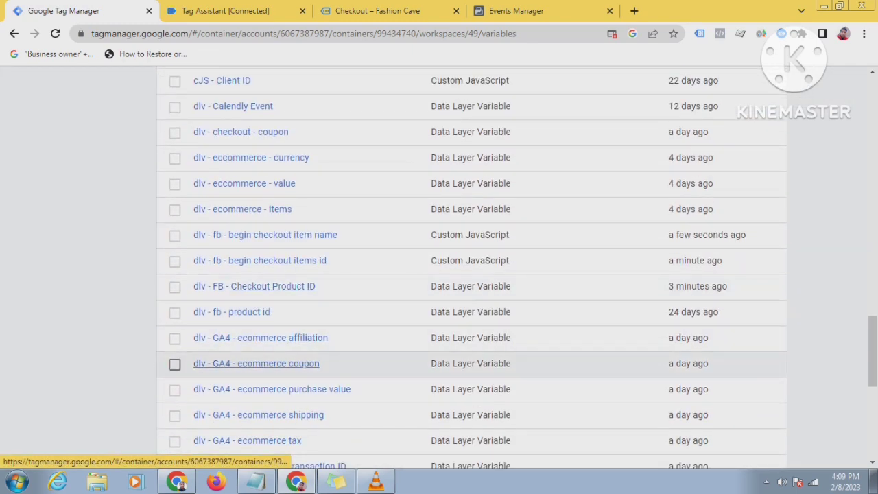
scroll(199, 406, up, 10)
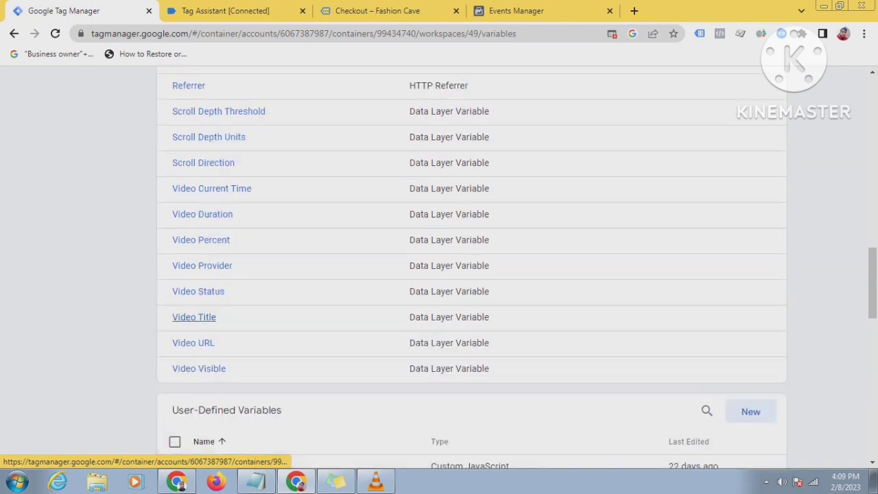
scroll(199, 405, up, 10)
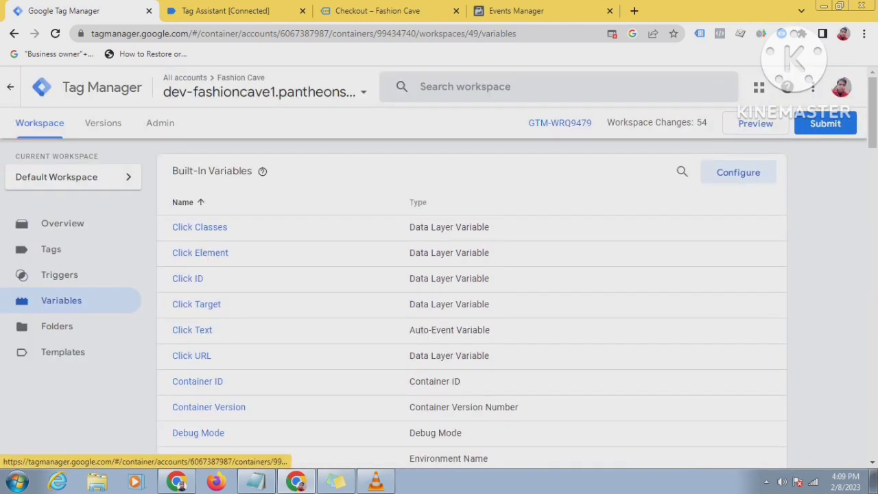
click(51, 249)
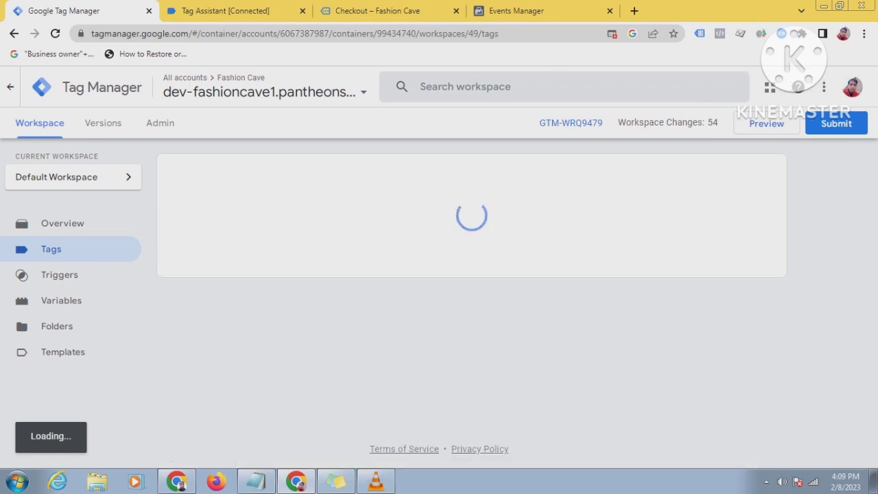
scroll(226, 316, down, 3)
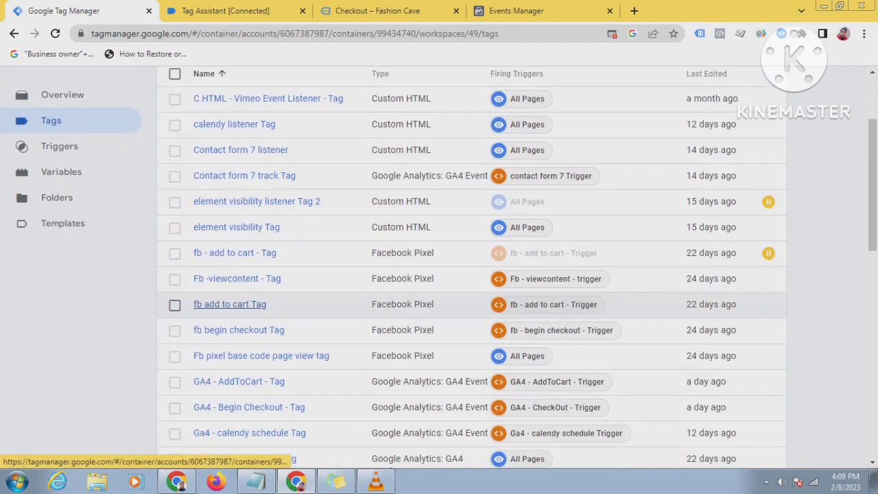
click(175, 266)
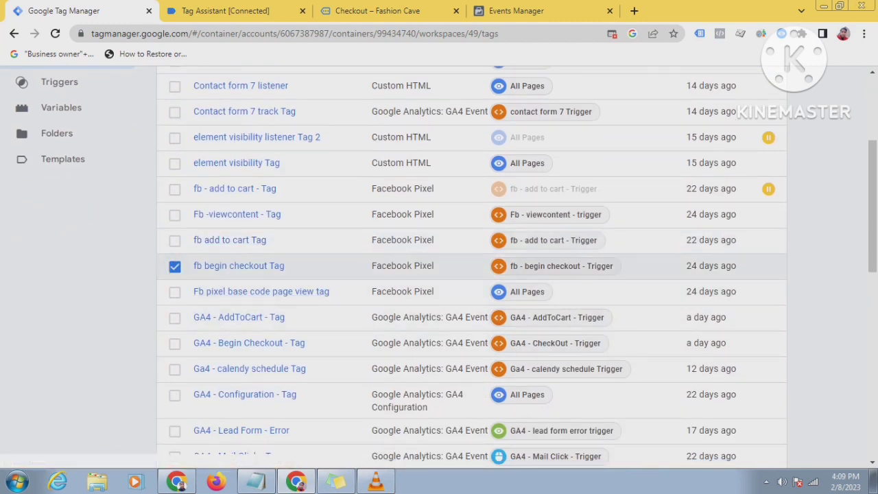
scroll(175, 343, up, 2)
click(675, 108)
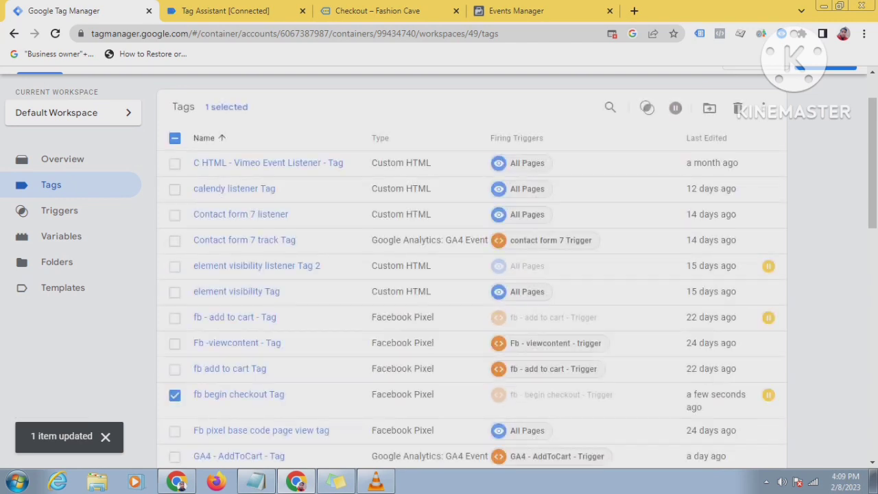
Step: Look through the workspace's list of existing tags
scroll(219, 394, down, 1)
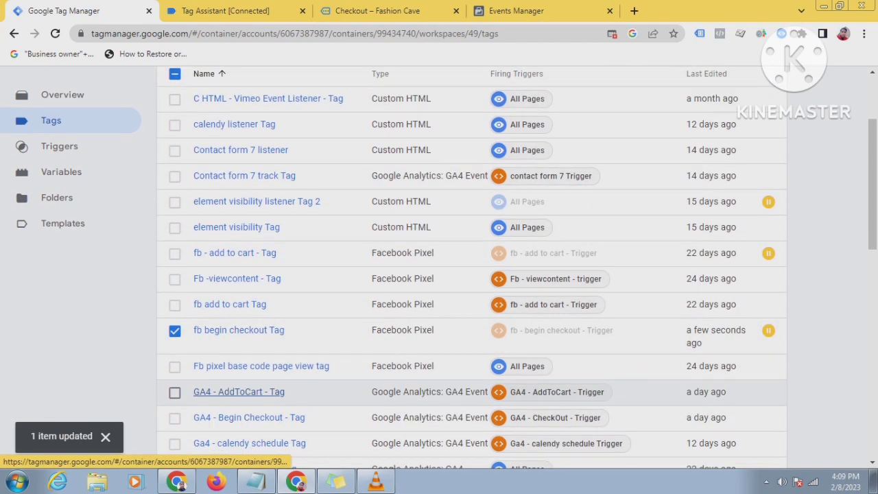
scroll(238, 391, up, 1)
scroll(247, 332, down, 2)
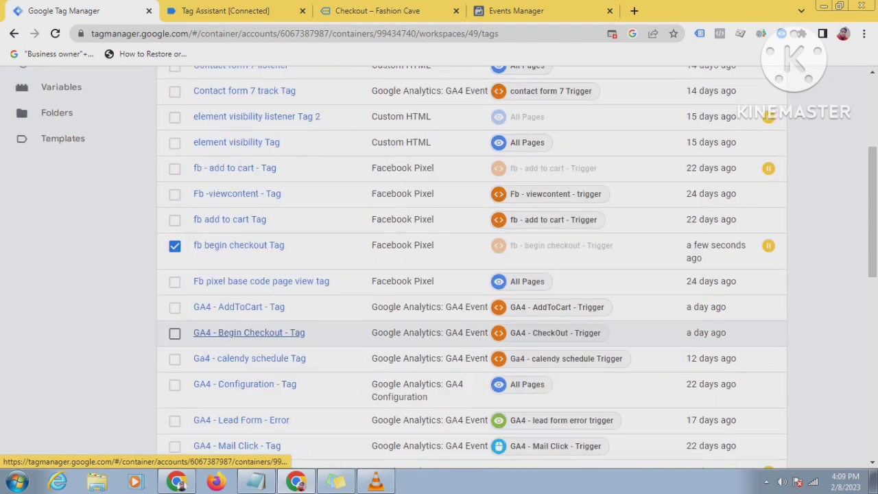
scroll(246, 336, down, 6)
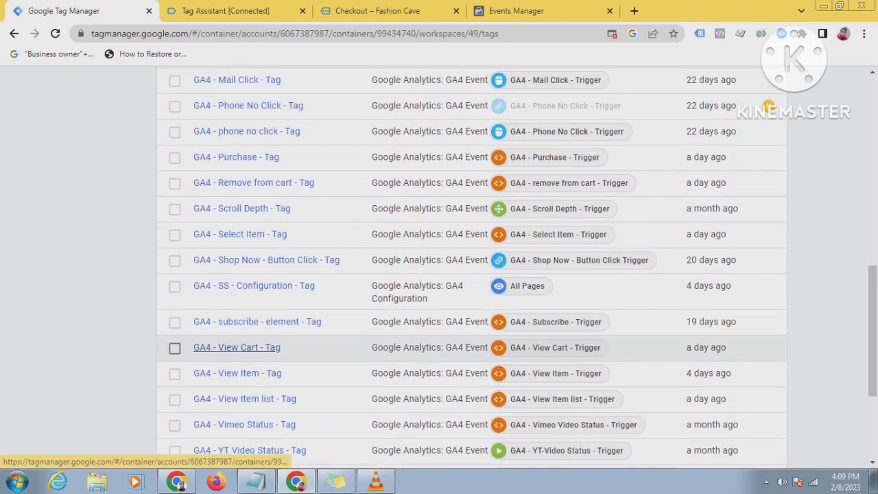
scroll(237, 348, down, 3)
scroll(247, 384, up, 10)
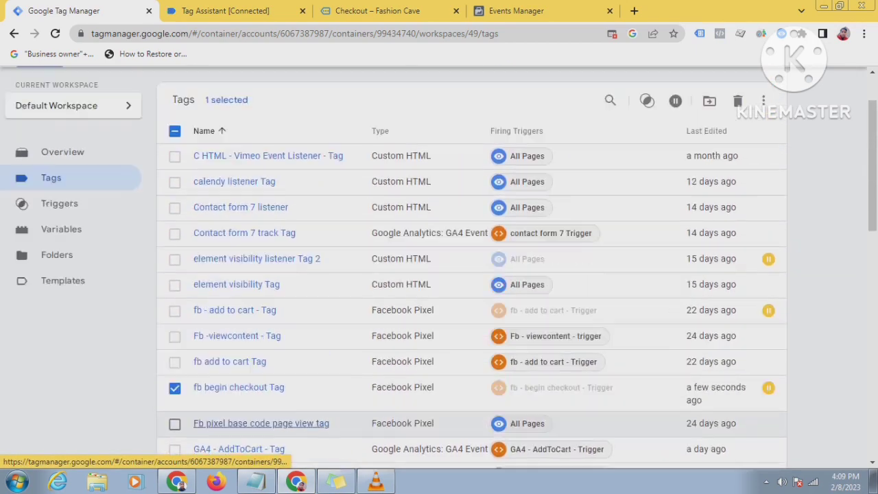
scroll(260, 423, up, 1)
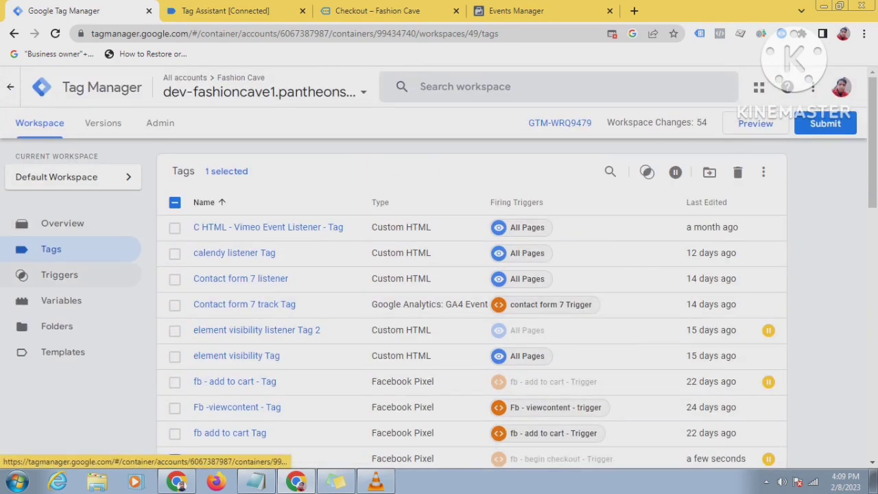
Step: Create a new tag named "Fb - begin checkout - Tag"
click(59, 275)
click(51, 249)
click(51, 250)
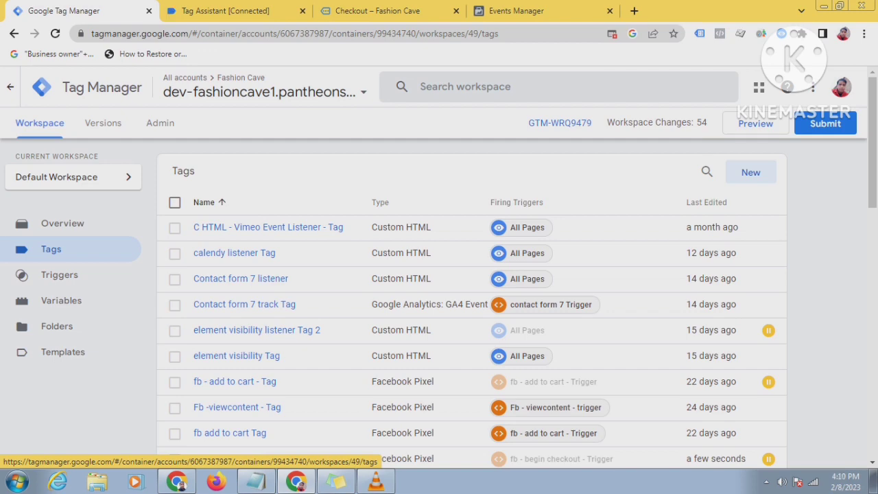
click(750, 172)
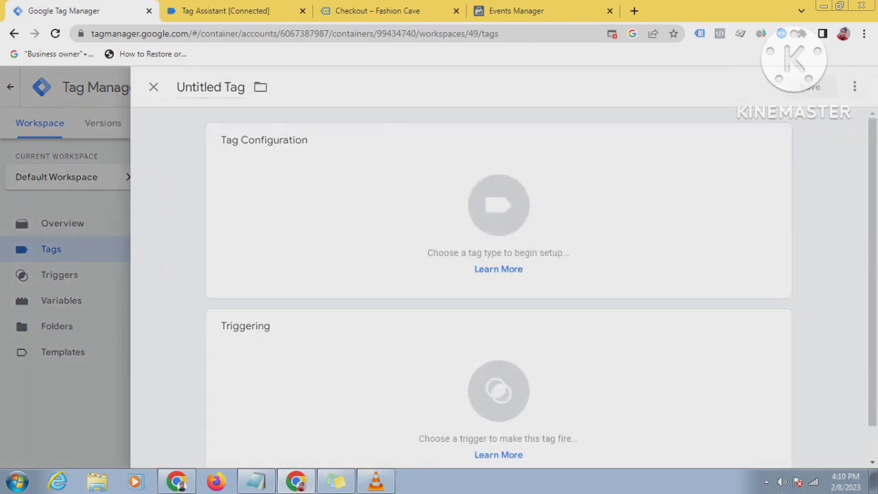
double_click(196, 87)
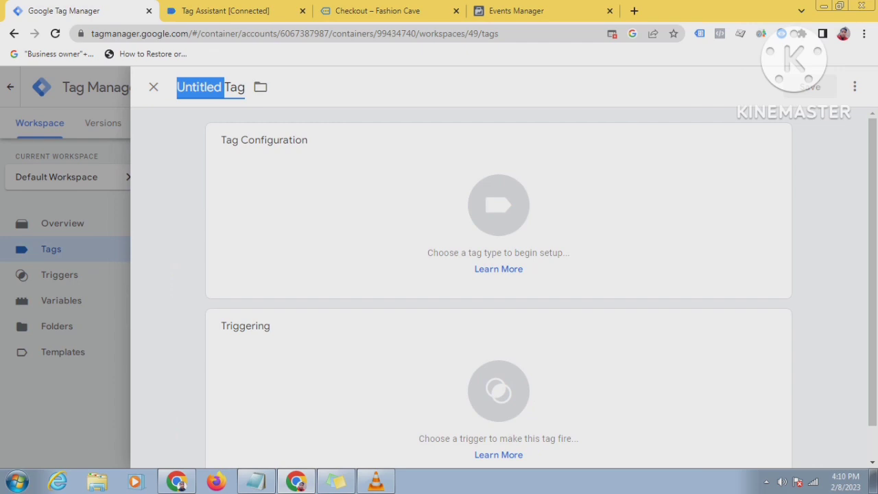
text(Fb )
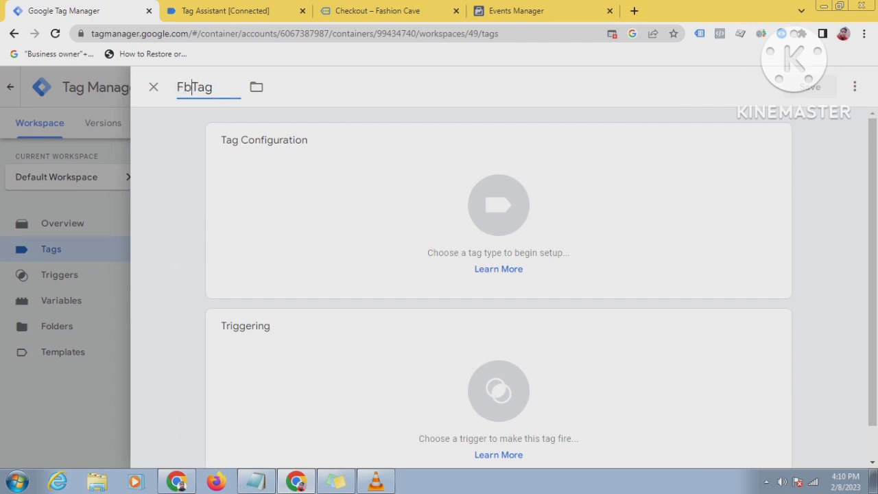
text(- begi)
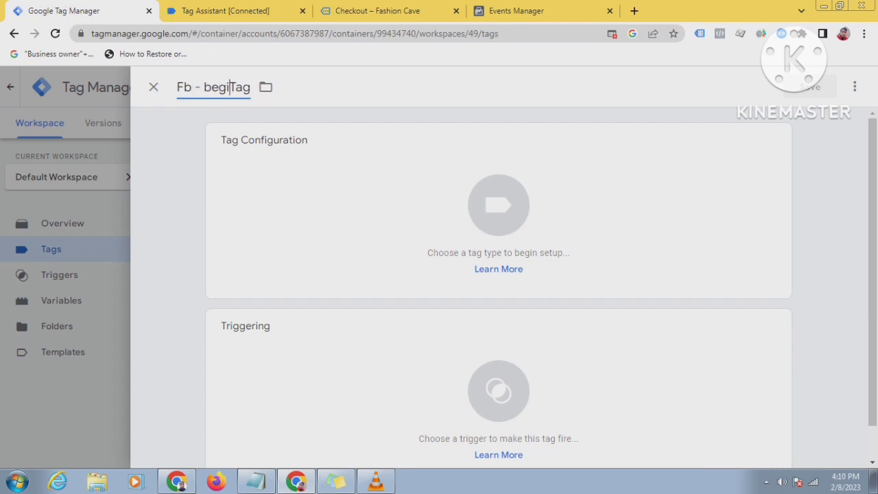
text(n ch)
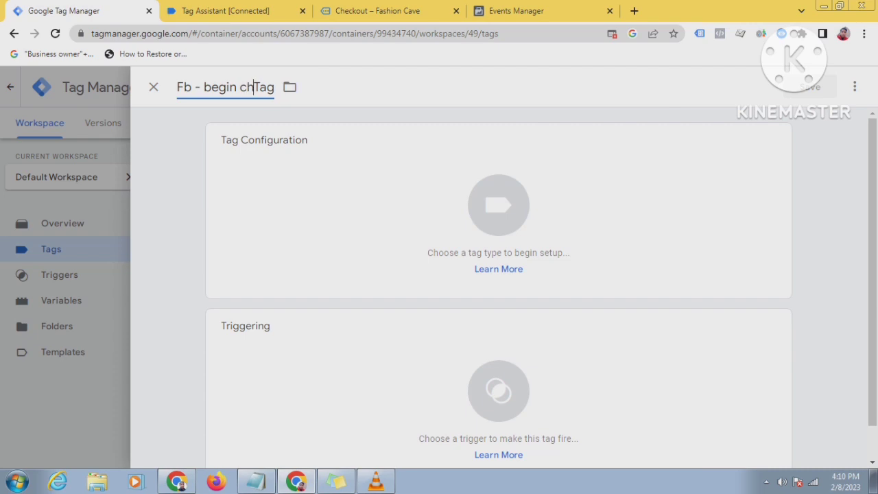
text(ecko)
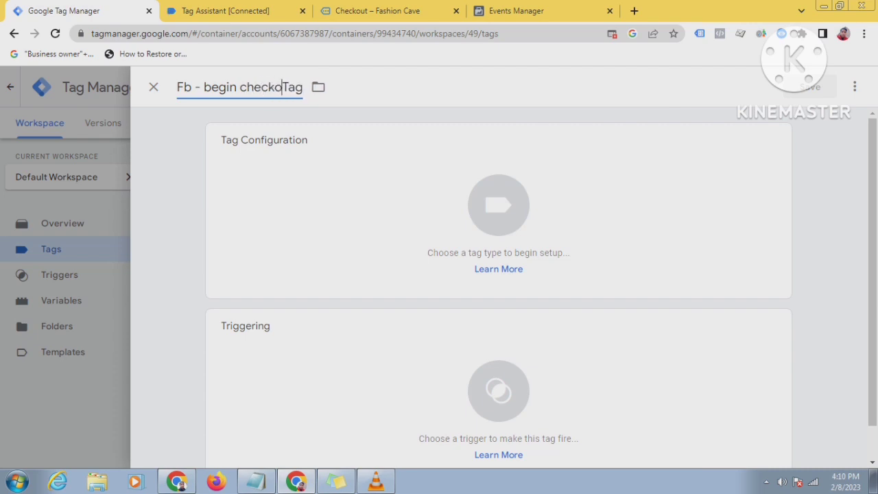
text(ut )
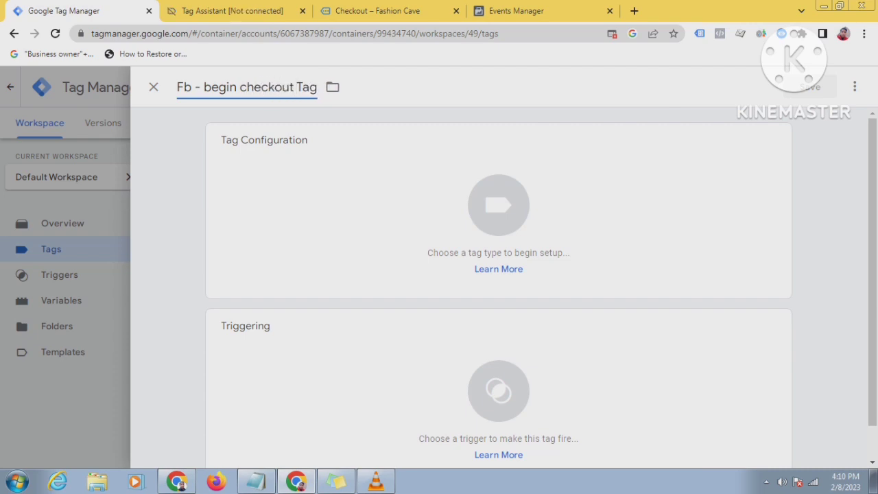
text(-)
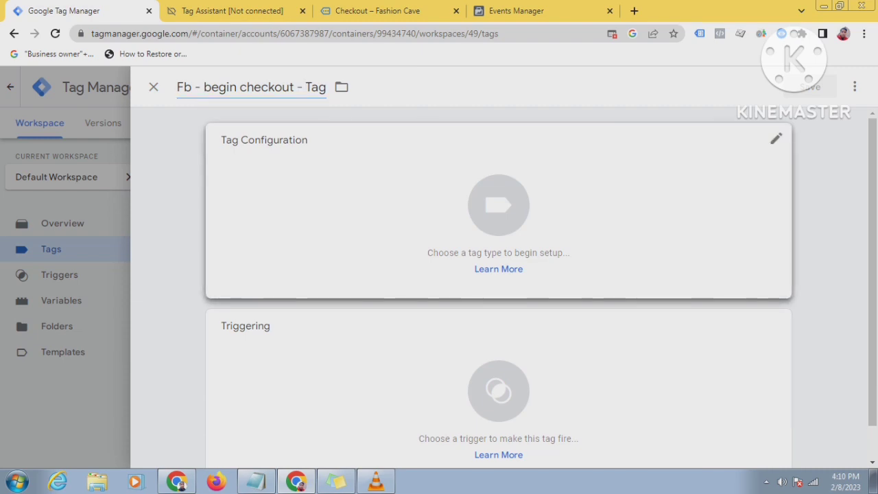
Step: Set the new tag's type to the Facebook Pixel template by facebookarchive
click(499, 206)
scroll(583, 276, down, 1)
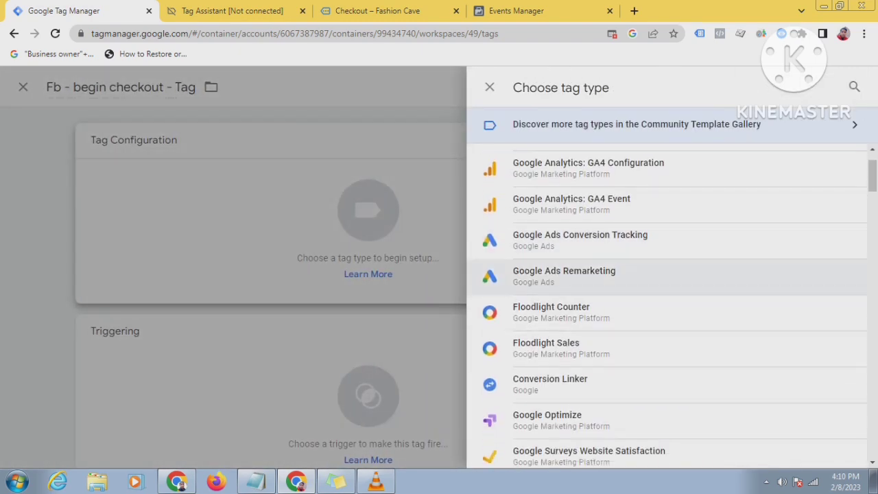
scroll(583, 247, down, 5)
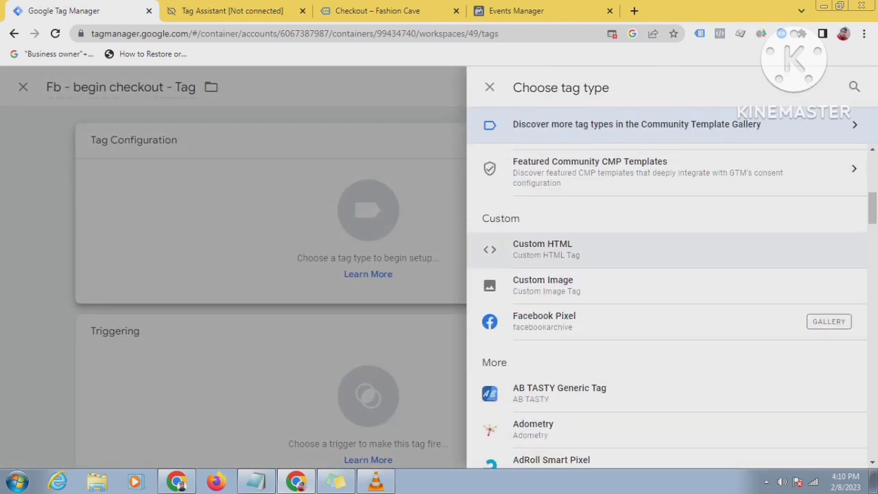
scroll(583, 257, down, 1)
click(544, 260)
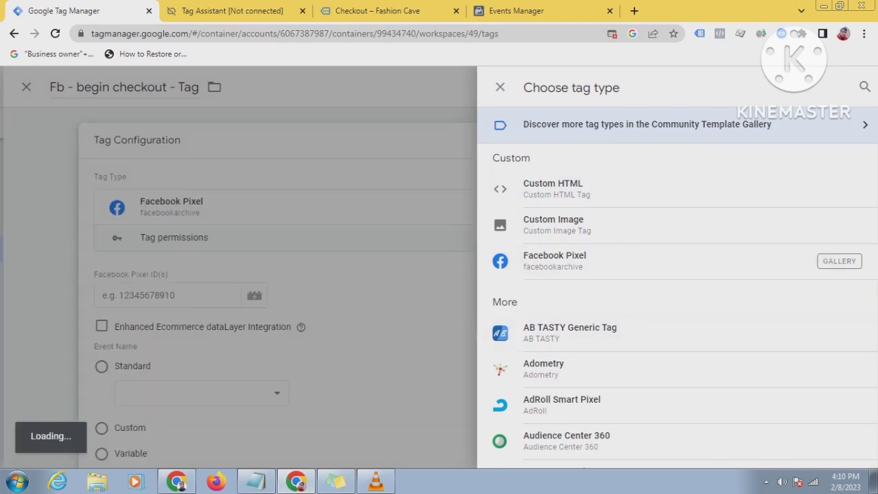
Step: Use the variable "Fb pixel constant variable" as the tag's Facebook Pixel ID
click(381, 295)
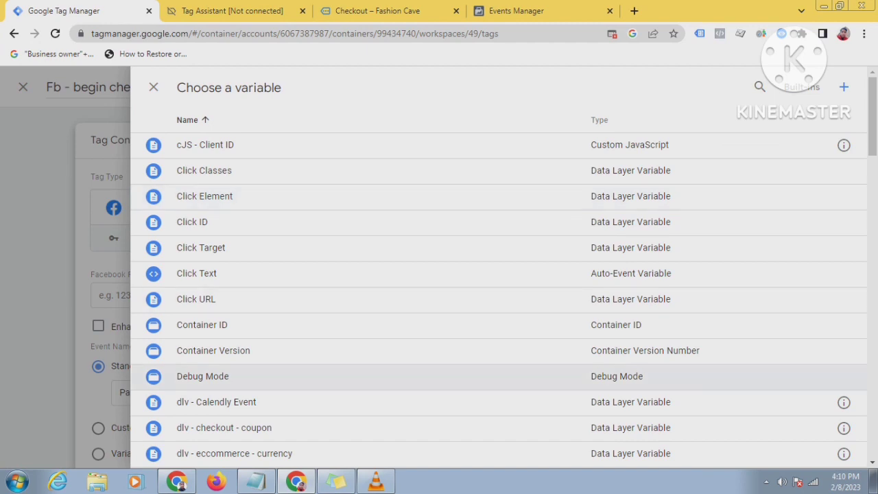
scroll(480, 364, down, 2)
scroll(480, 329, down, 1)
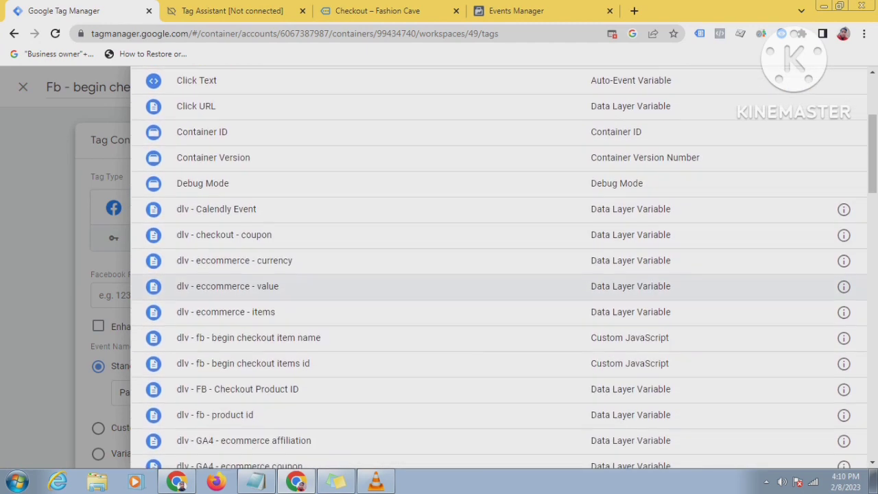
scroll(480, 322, down, 1)
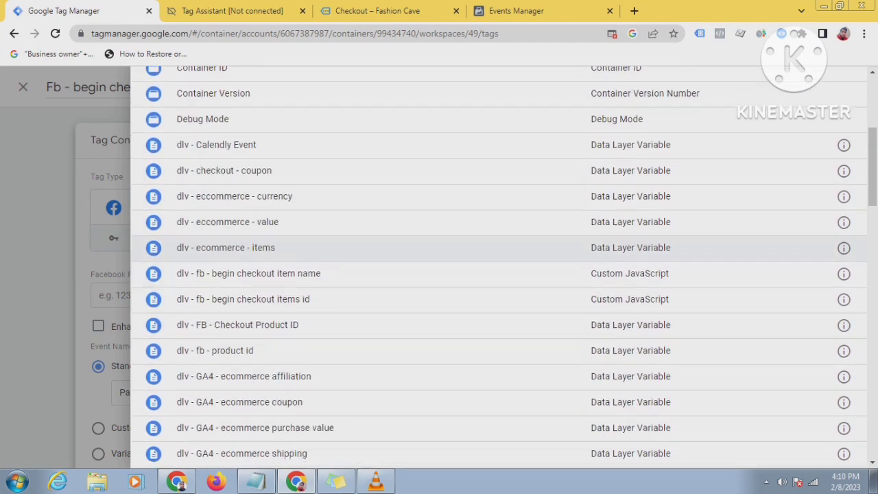
scroll(480, 323, down, 4)
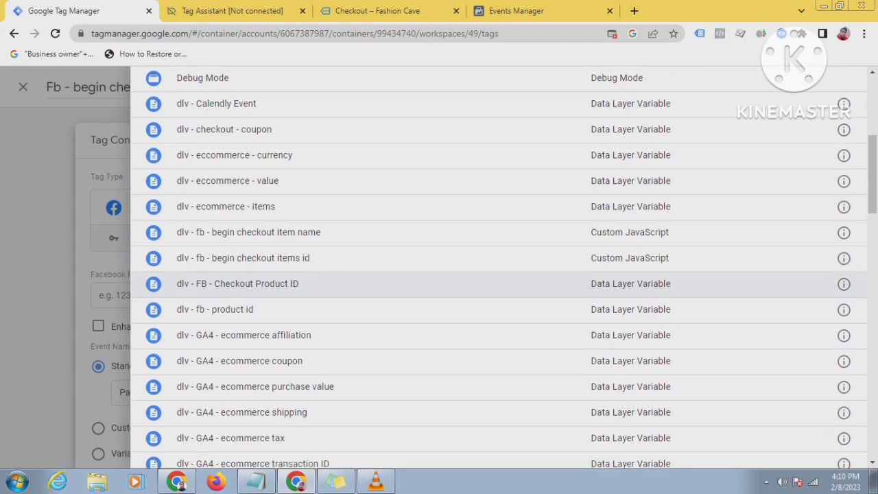
scroll(480, 329, down, 3)
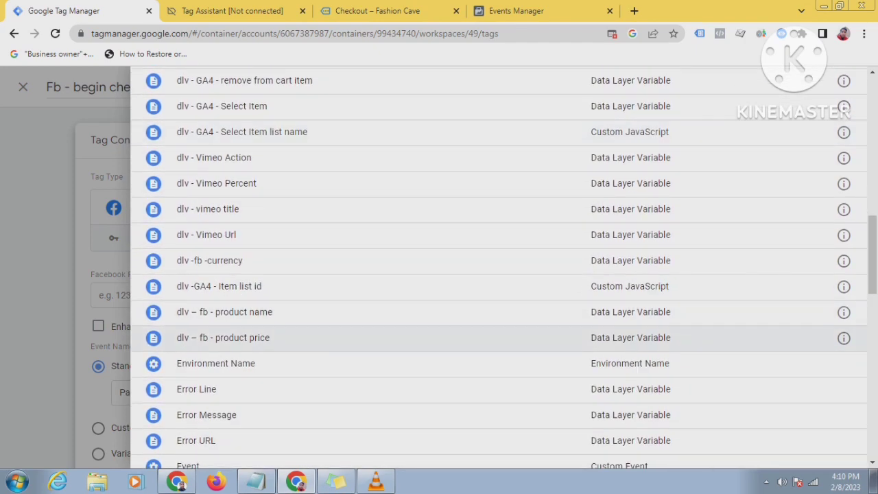
scroll(480, 342, down, 2)
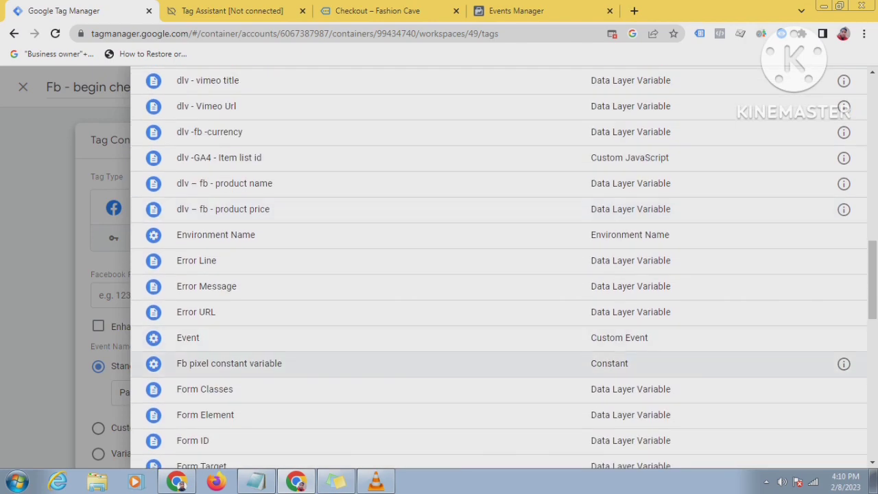
click(412, 363)
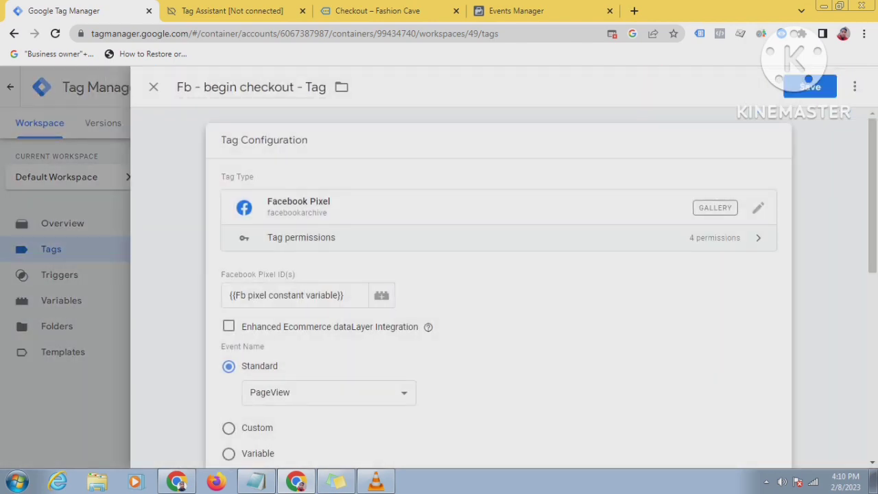
Step: Set the tag's standard event name to InitiateCheckout
scroll(499, 288, down, 1)
click(329, 328)
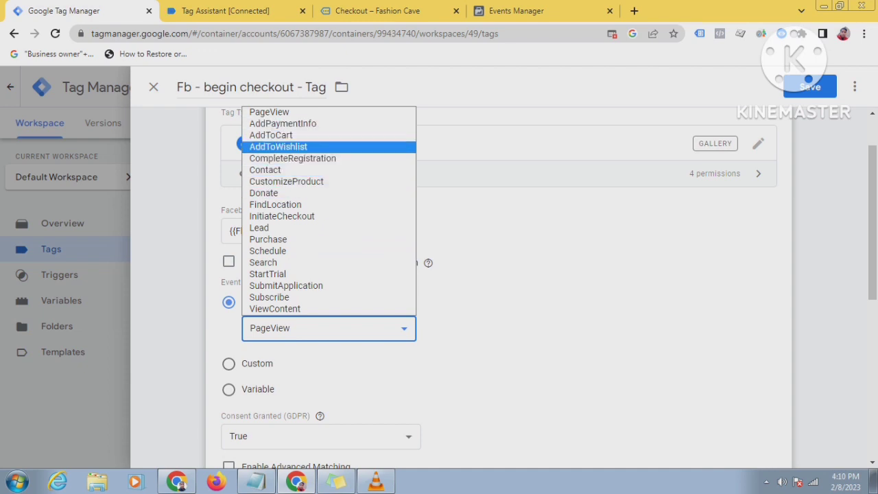
click(283, 328)
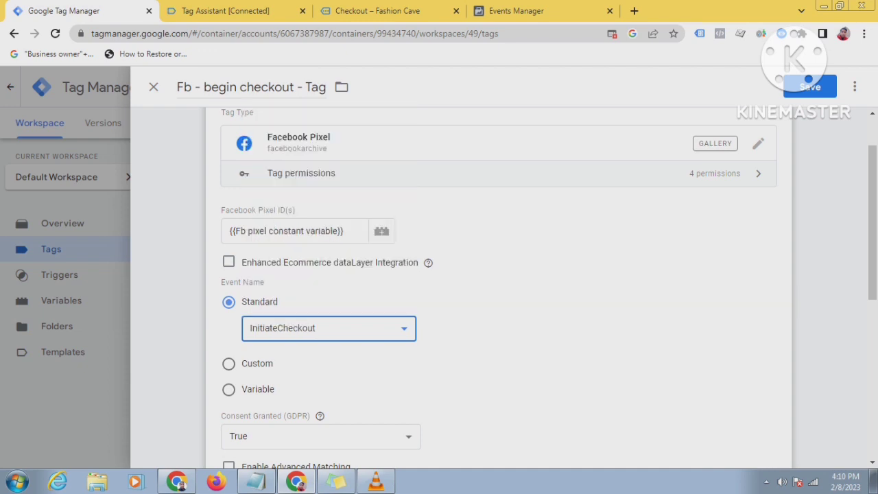
scroll(498, 288, down, 3)
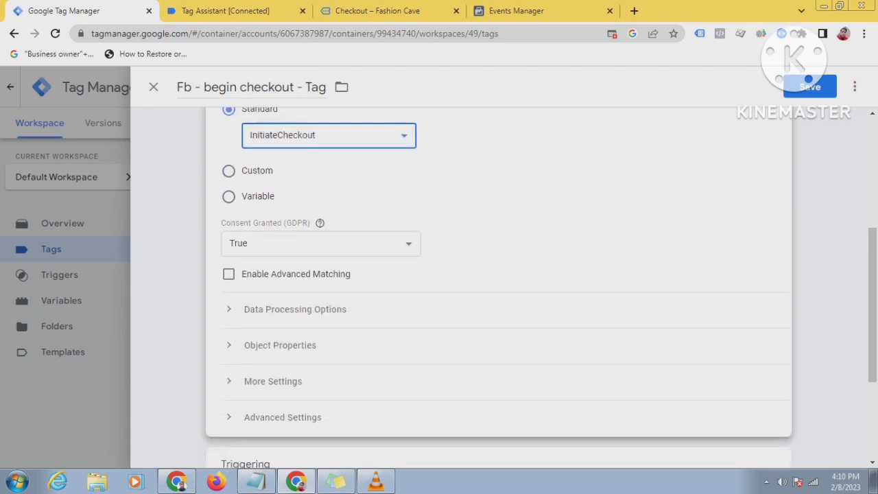
Step: Add four empty property rows to the tag's Object Properties
scroll(498, 288, down, 1)
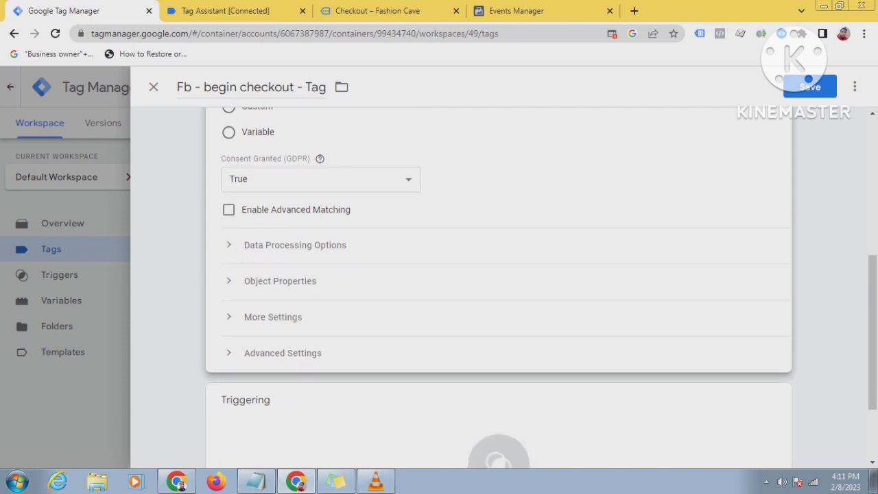
click(280, 281)
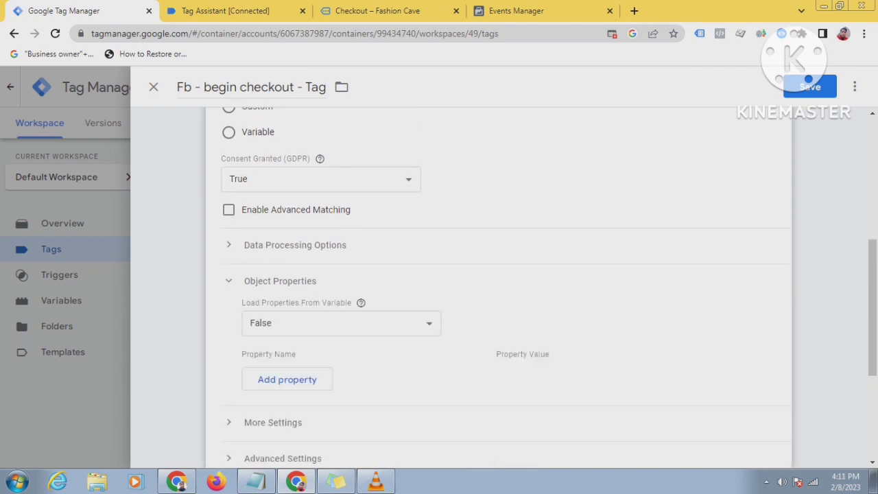
scroll(499, 288, down, 1)
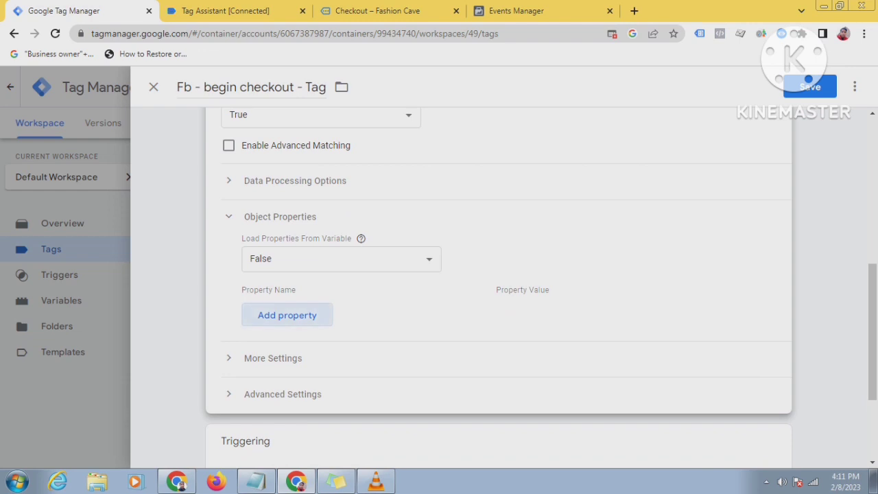
click(286, 315)
click(287, 345)
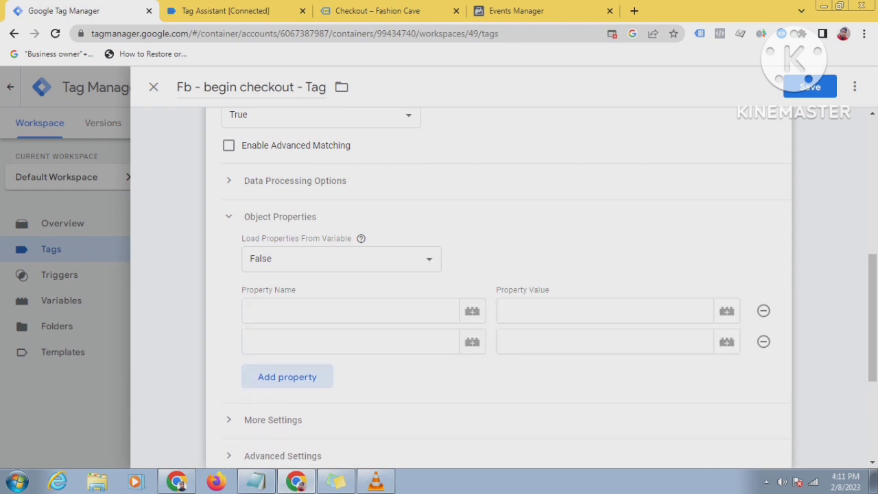
click(286, 376)
click(350, 310)
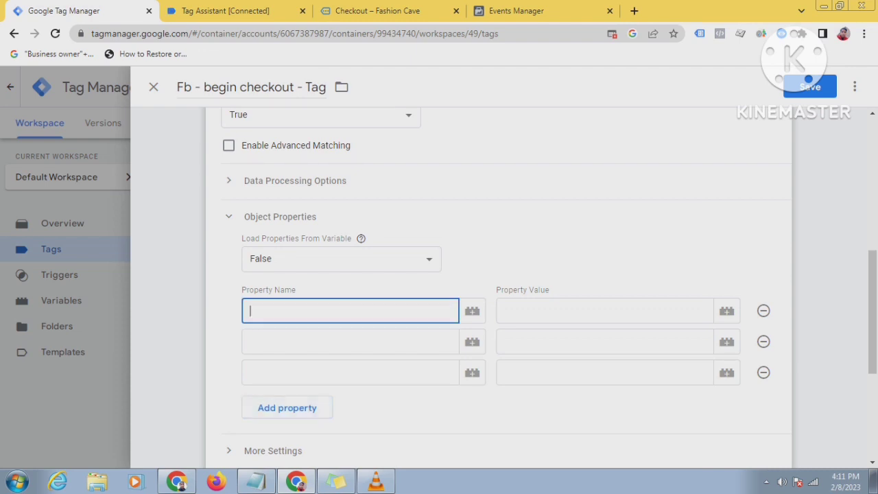
click(287, 407)
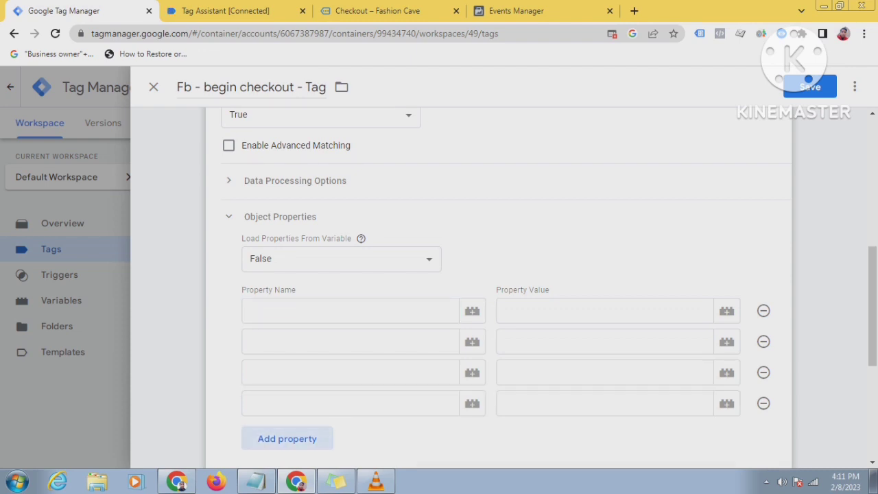
scroll(287, 408, down, 1)
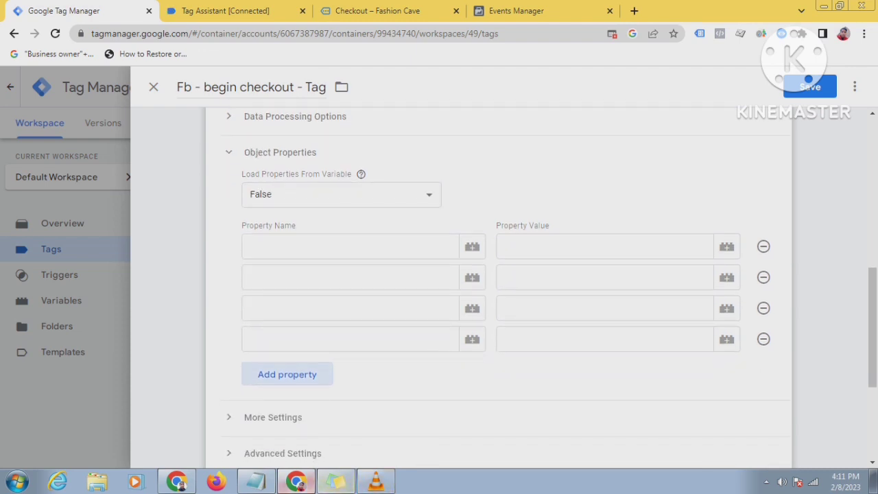
Step: Copy content_type from the Notepad notes and paste it as the first property's name
click(256, 482)
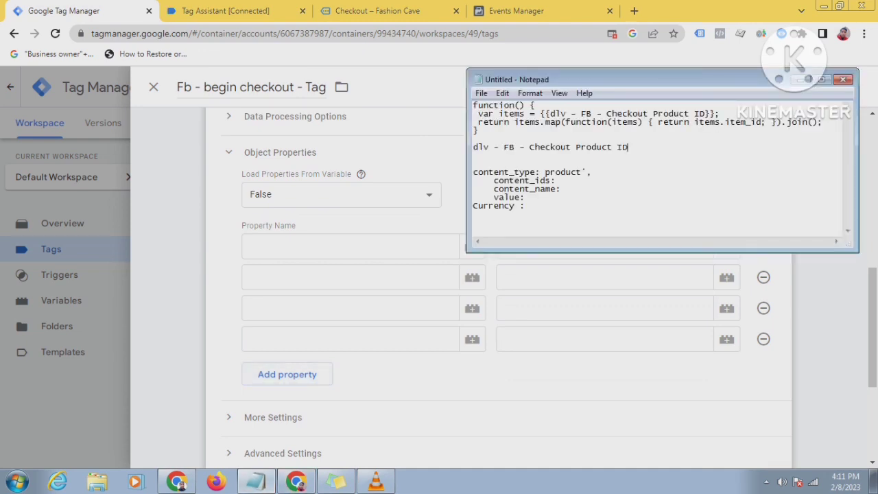
drag(536, 172, 473, 172)
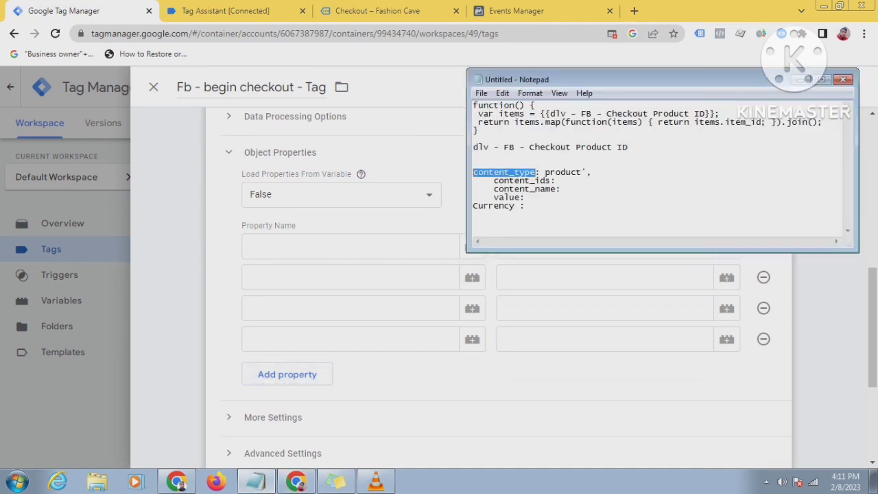
right_click(496, 172)
click(522, 215)
click(257, 482)
click(298, 246)
right_click(298, 246)
click(322, 324)
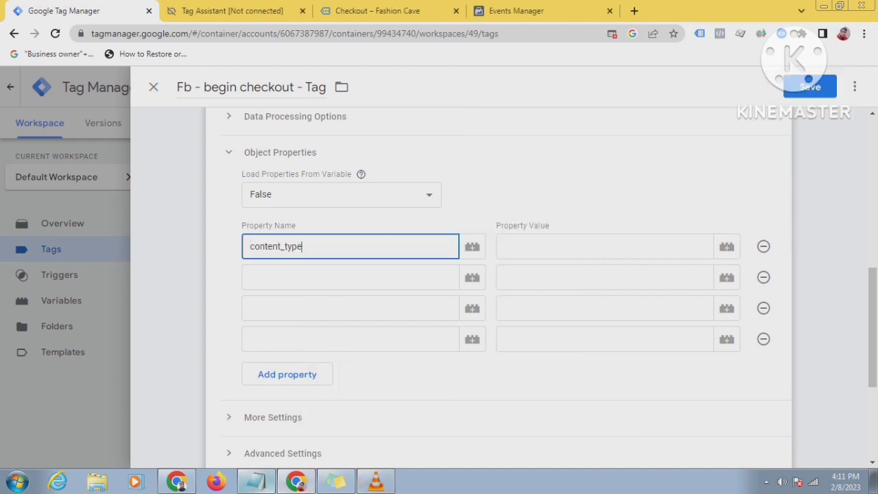
Step: Copy content_ids from the Notepad notes into the second property's name, without the leading space
click(256, 482)
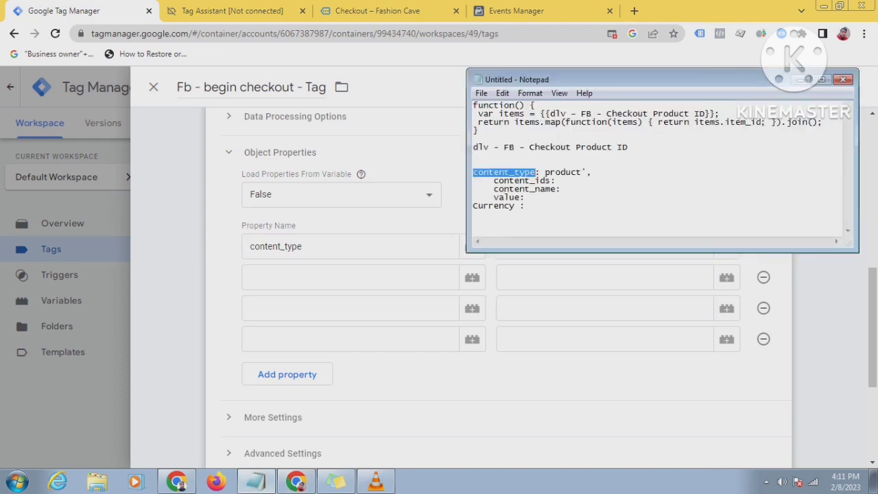
drag(550, 181, 489, 181)
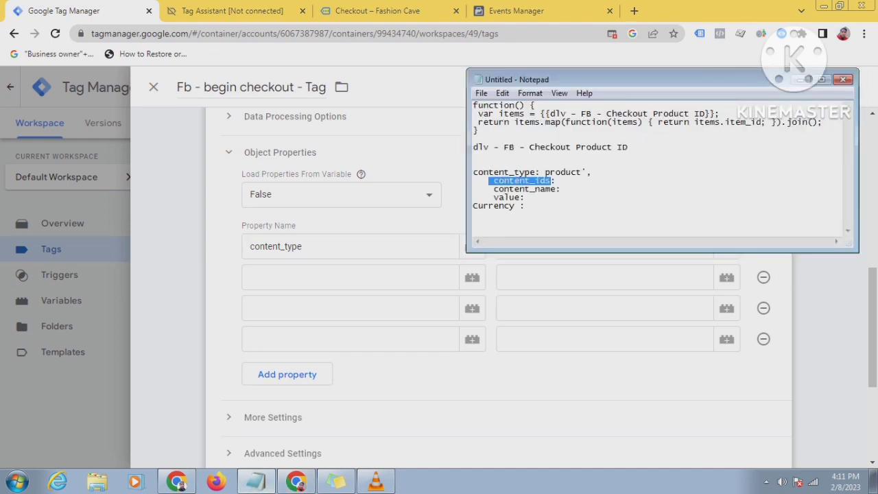
right_click(514, 180)
click(539, 220)
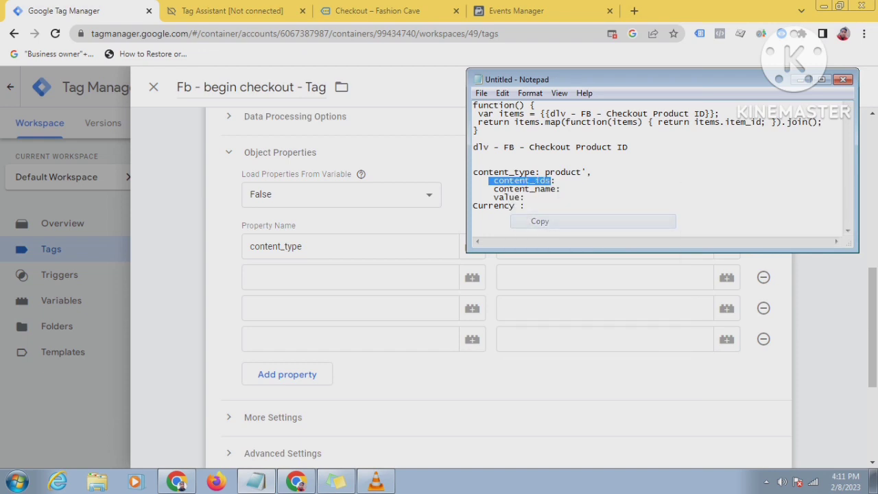
click(273, 277)
right_click(273, 277)
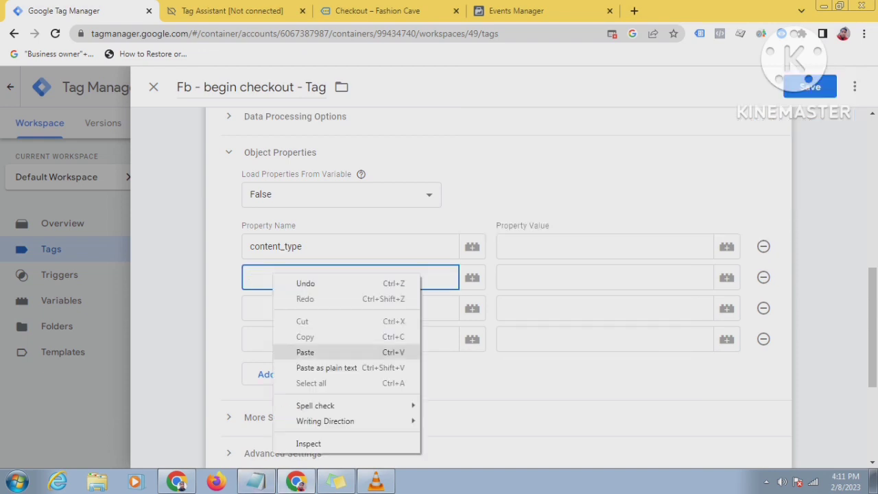
click(304, 353)
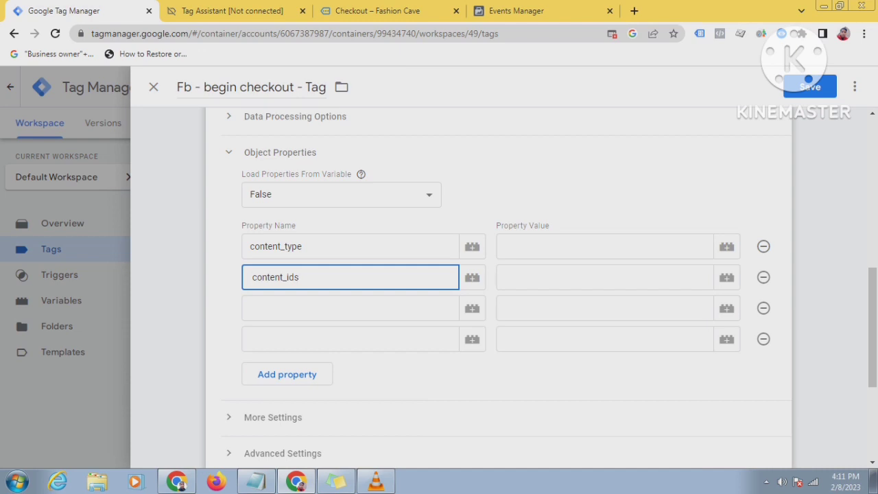
key(BackSpace)
Step: Copy content_name from the Notepad notes and paste it as the third property's name
click(273, 309)
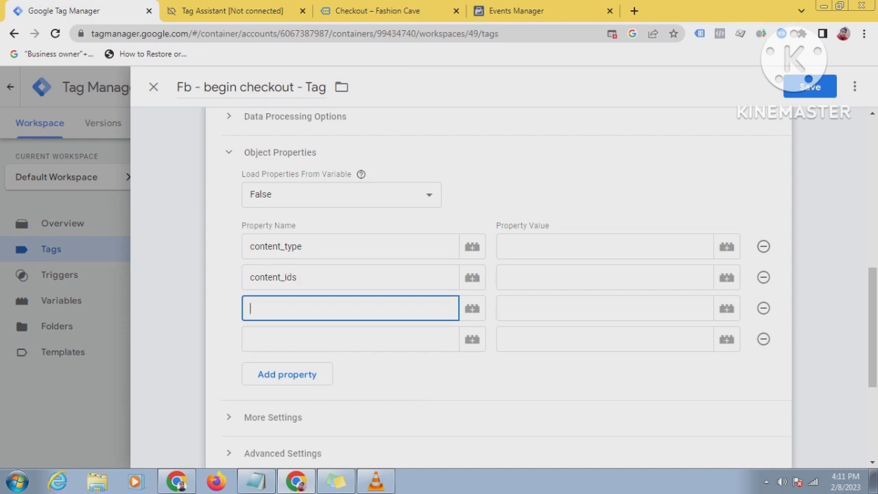
click(257, 481)
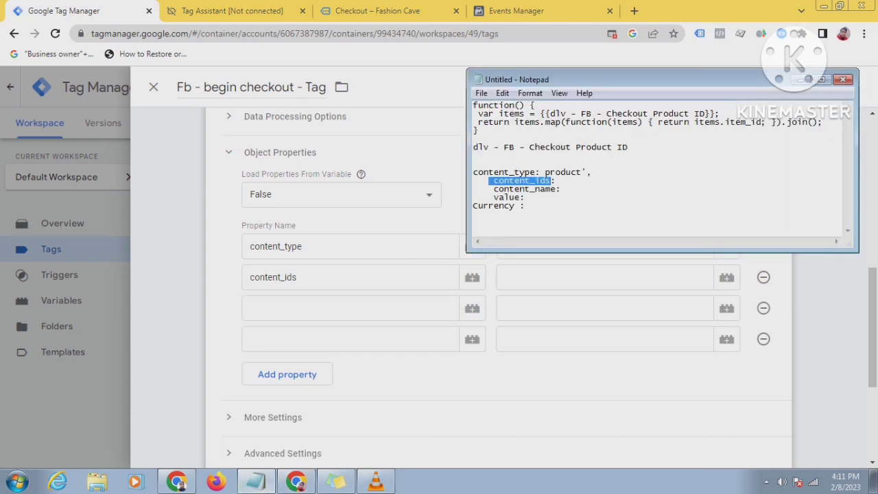
click(547, 189)
drag(558, 188, 493, 189)
right_click(506, 188)
click(535, 229)
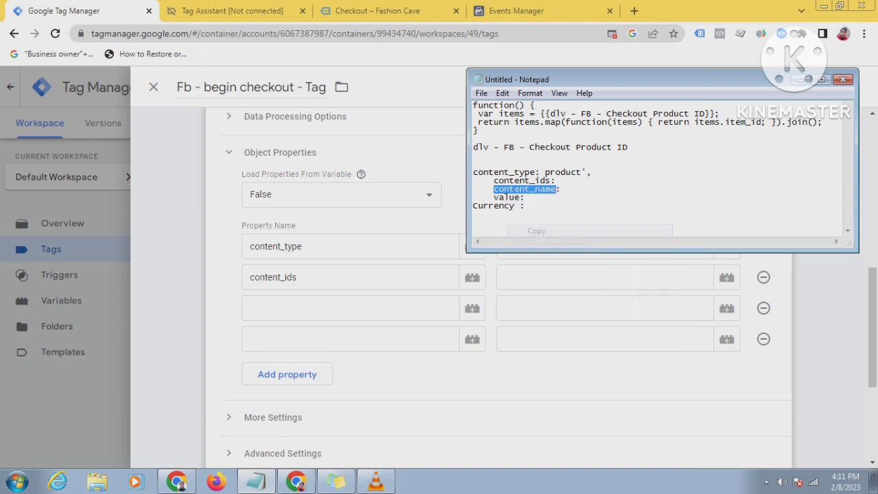
click(251, 308)
right_click(306, 312)
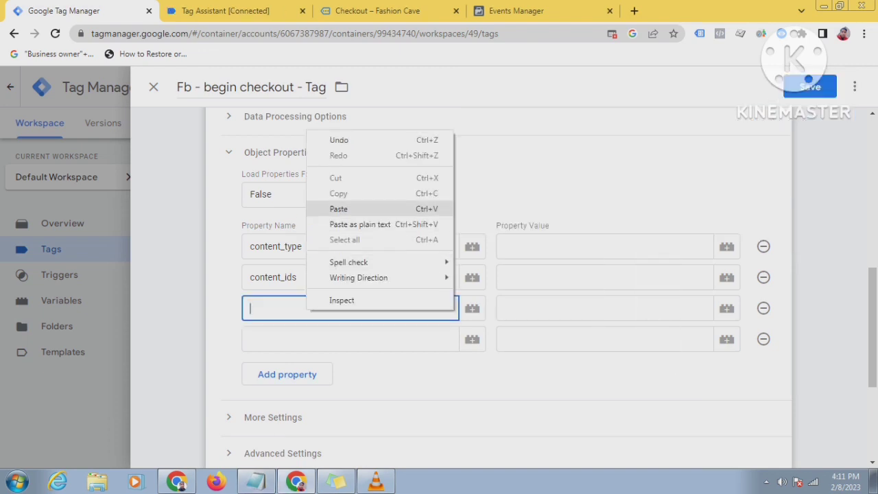
click(329, 207)
Step: Copy the word value from the Notepad notes and paste it as the fourth property's name
click(302, 339)
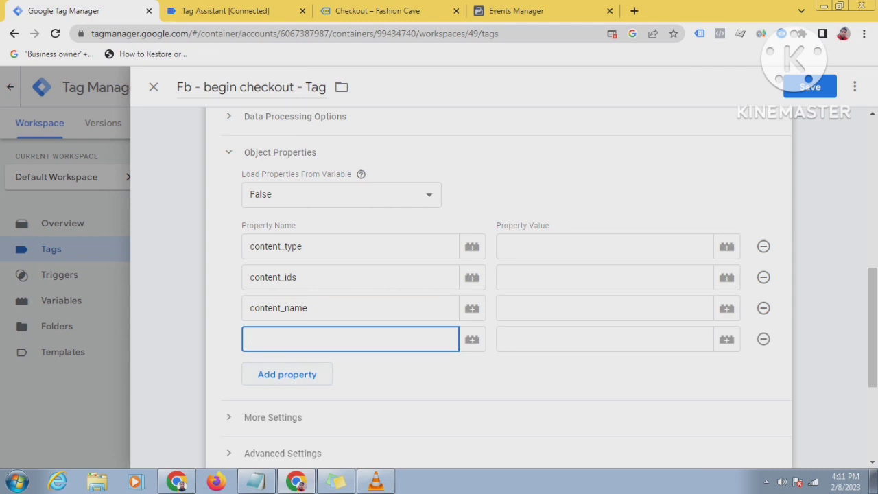
click(258, 480)
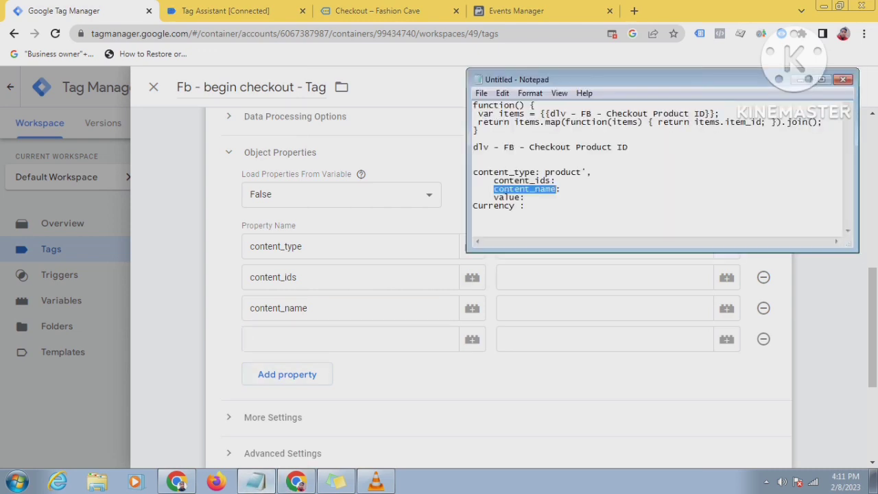
drag(521, 197, 493, 197)
right_click(501, 198)
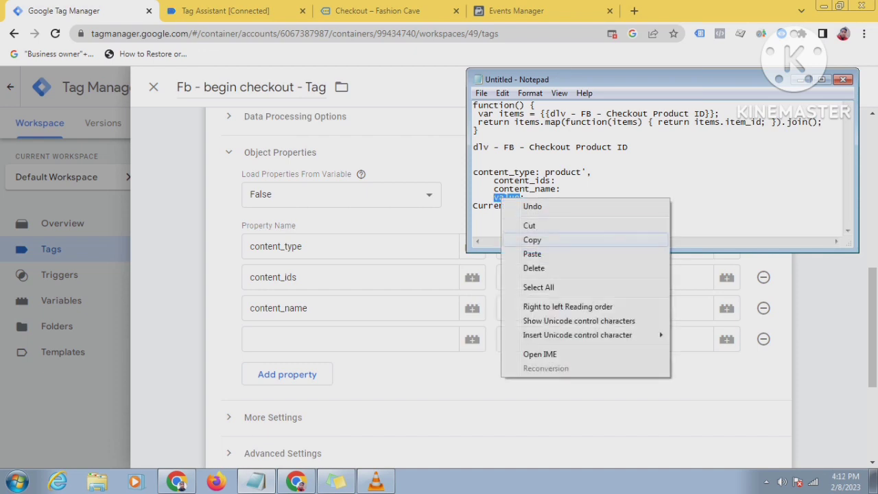
click(532, 240)
click(350, 338)
right_click(286, 339)
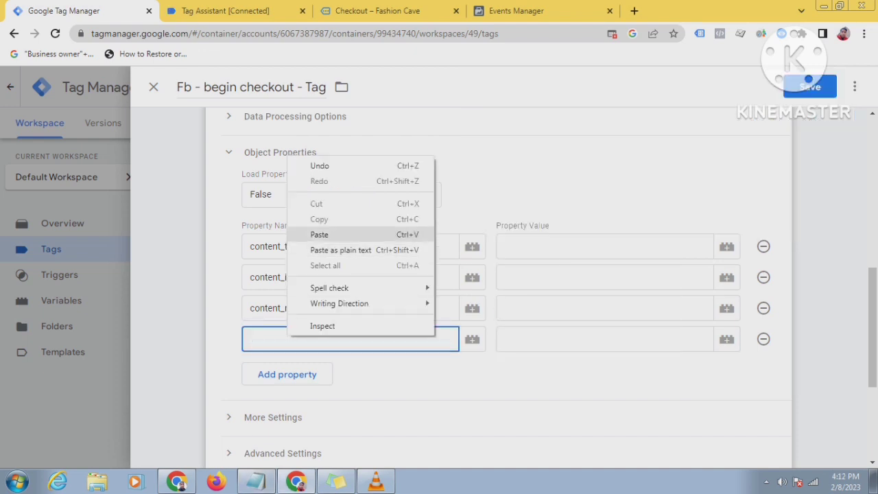
click(309, 235)
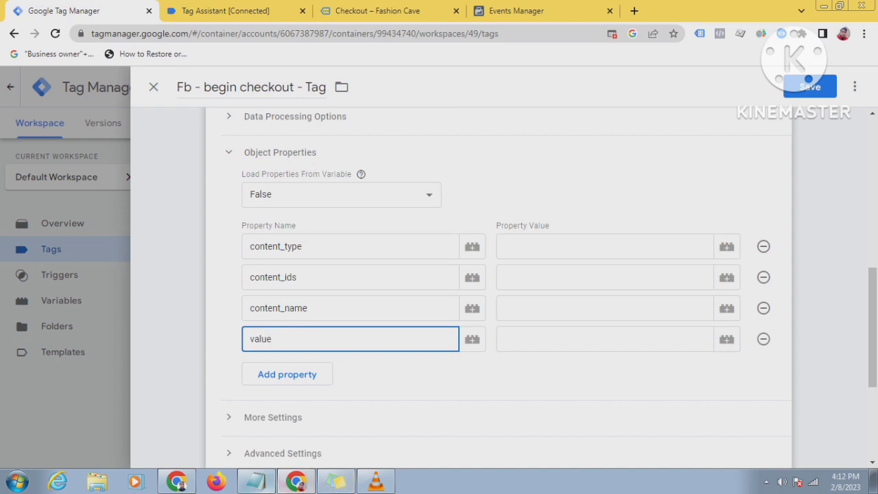
Step: Add a fifth property row and name it Currency, copied from the Notepad notes
click(256, 481)
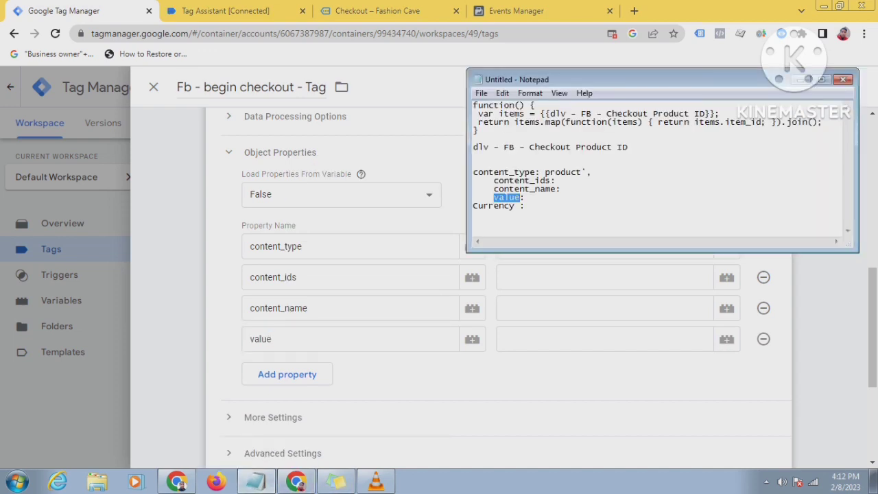
drag(515, 206, 472, 205)
right_click(480, 203)
click(511, 244)
key(alt+Tab)
click(288, 374)
right_click(288, 368)
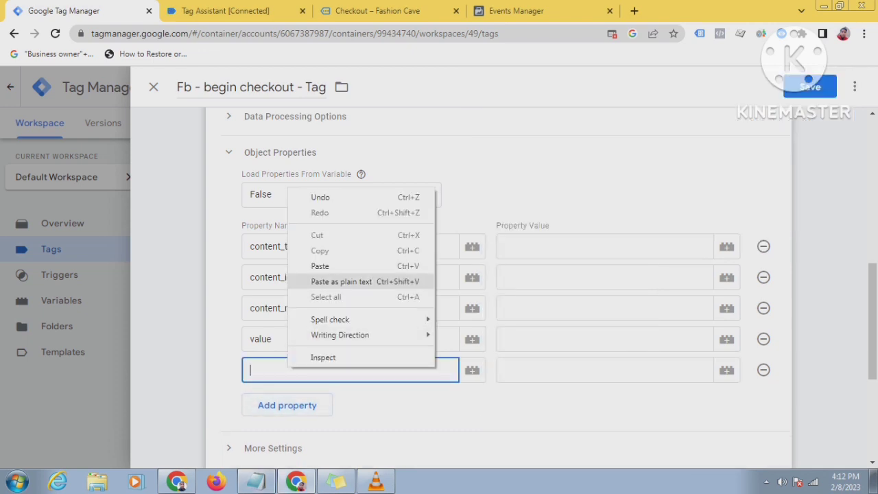
click(320, 266)
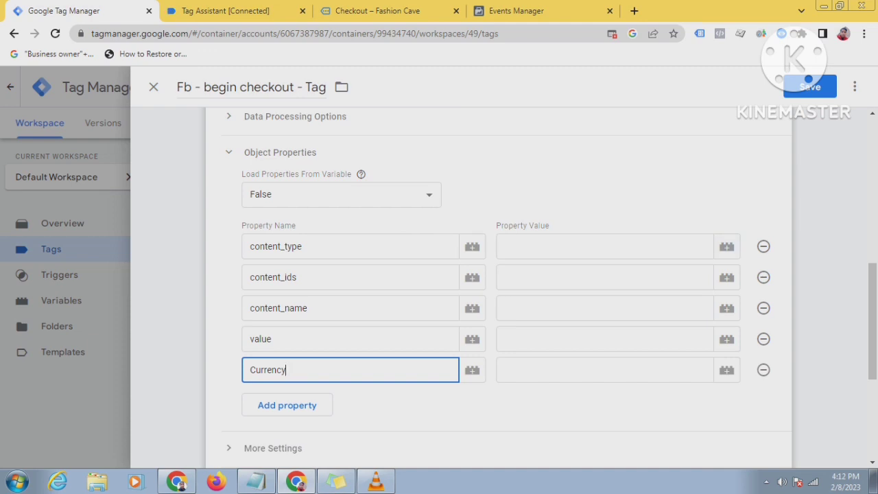
Step: Set the value of the content_type property to product
click(638, 247)
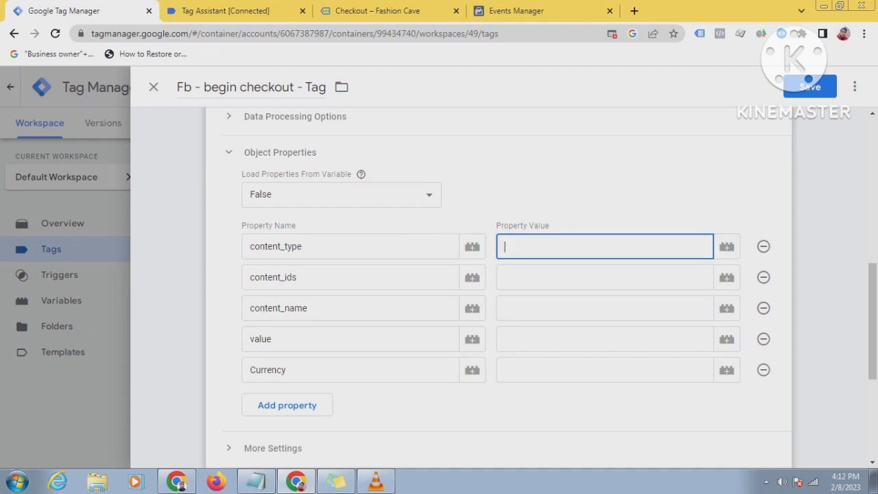
text(product)
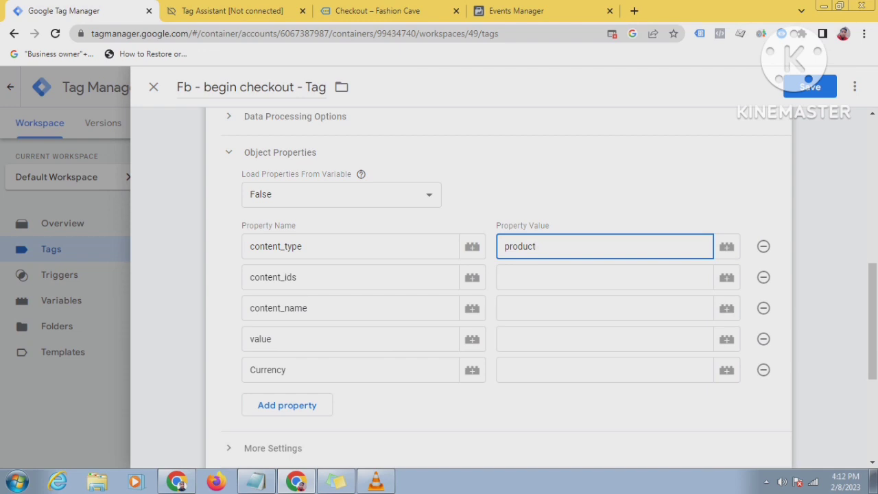
click(298, 277)
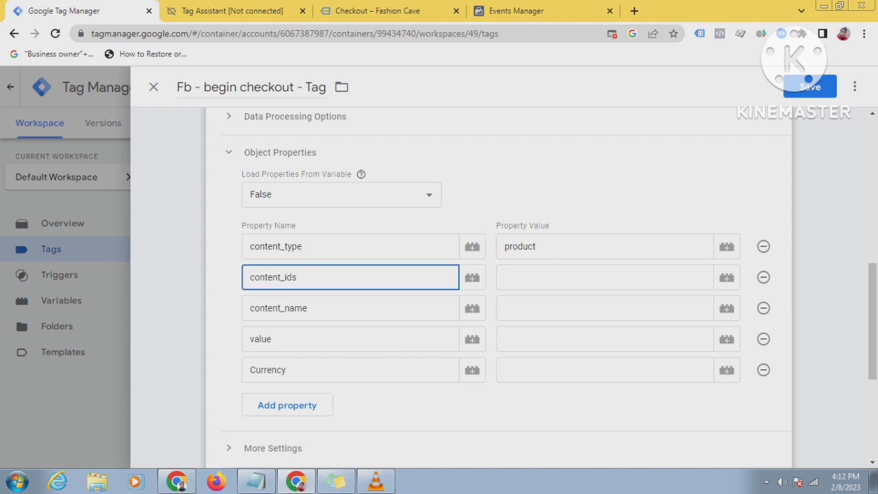
Step: Set the content_ids property's value to the variable "dlv - fb - begin checkout items id"
click(504, 277)
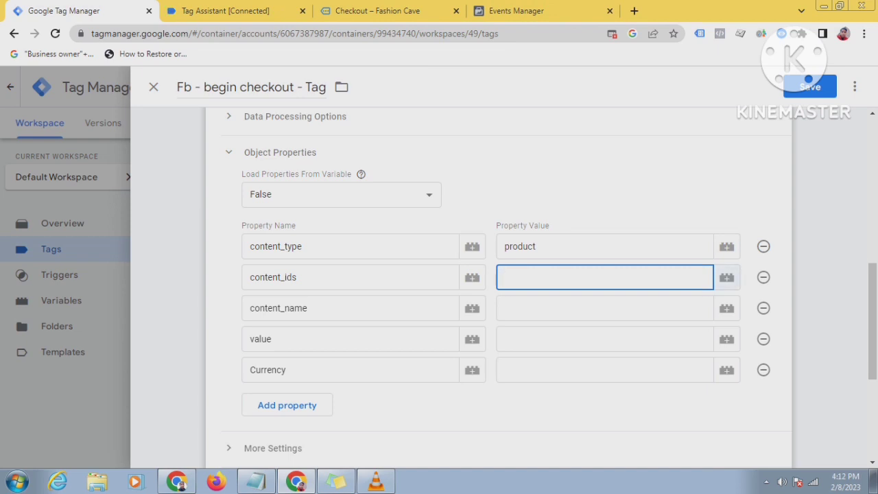
click(726, 277)
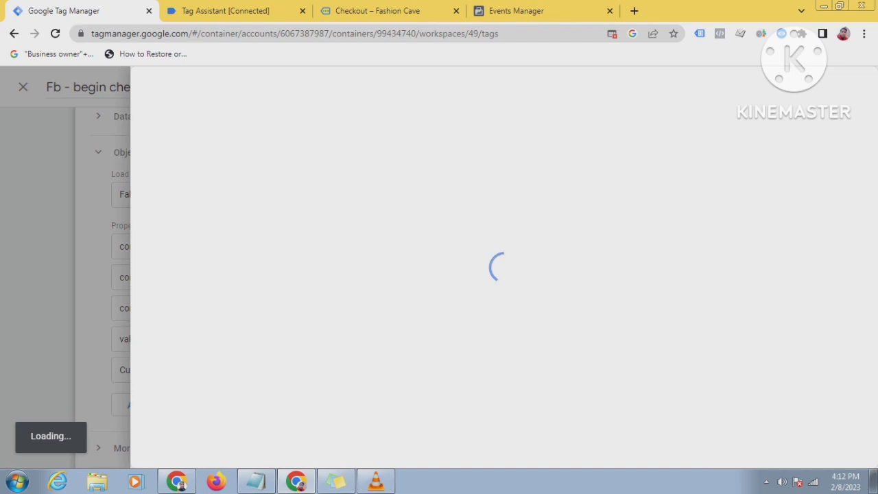
scroll(498, 274, down, 3)
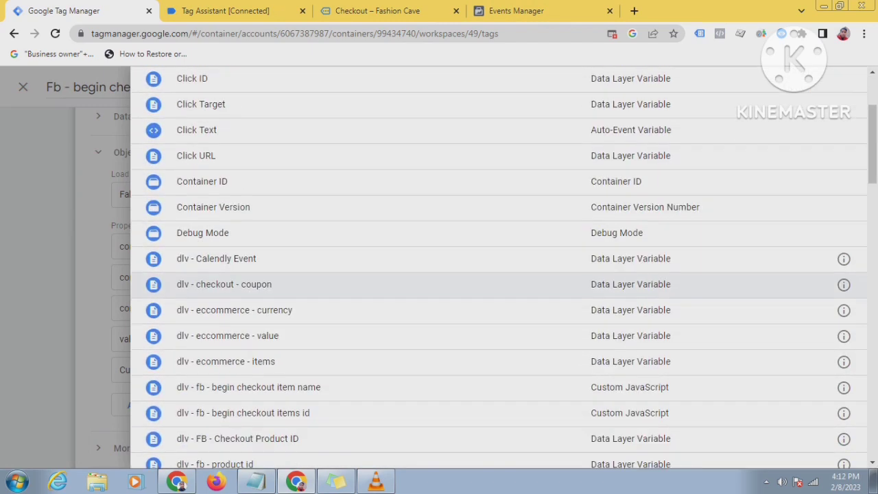
scroll(499, 308, down, 1)
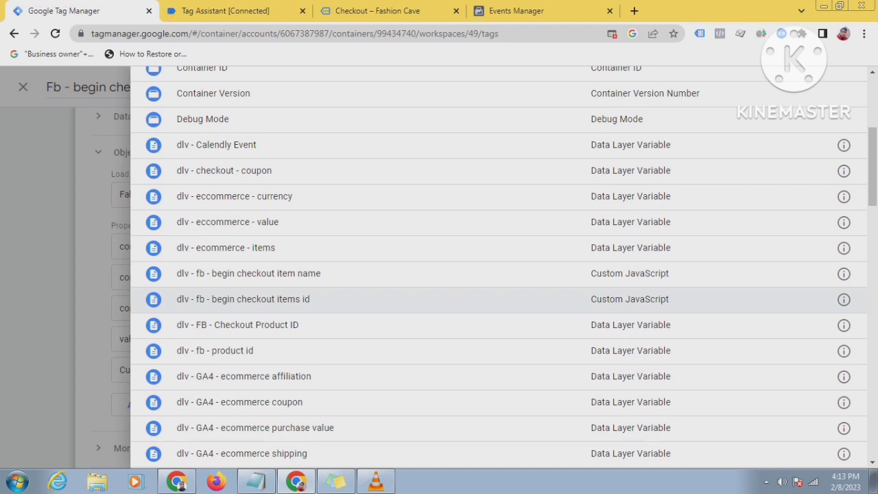
click(243, 299)
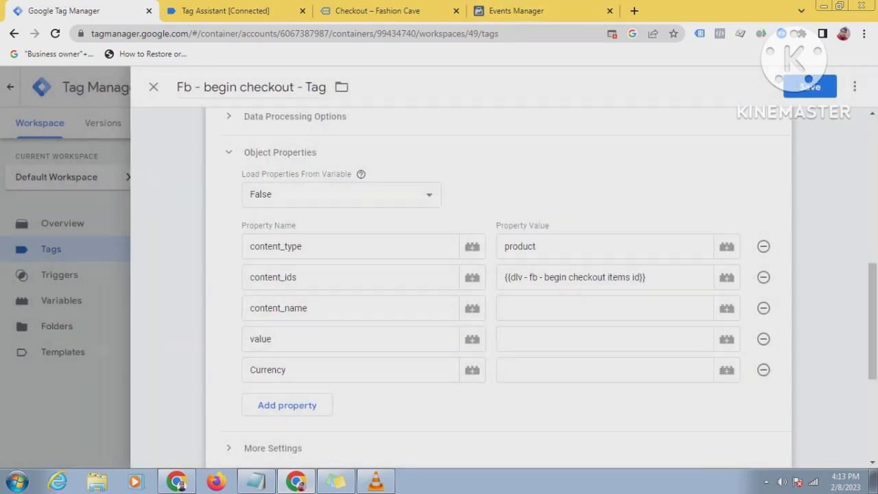
Step: Set the content_name property's value to the variable "dlv - fb - begin checkout item name"
click(343, 308)
click(576, 308)
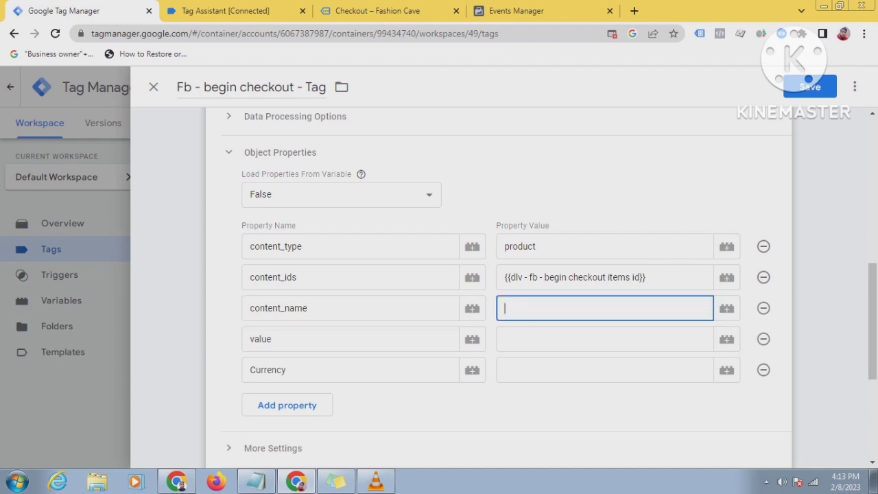
click(726, 308)
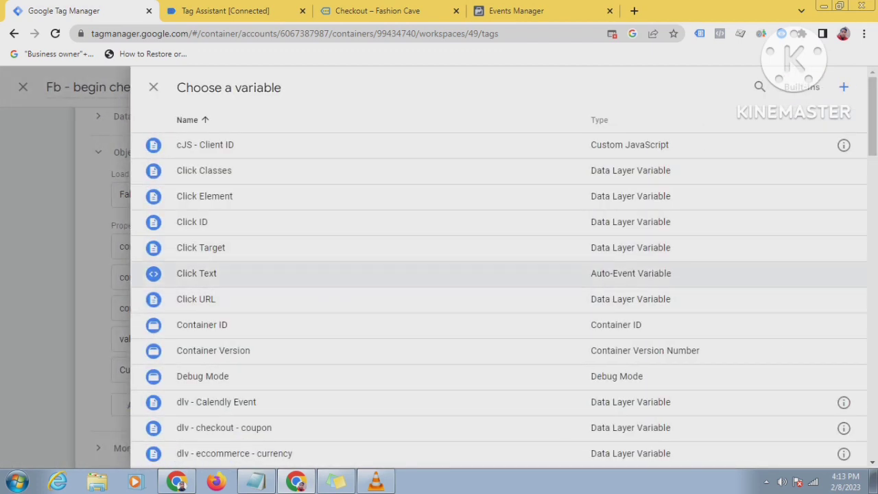
scroll(480, 274, down, 3)
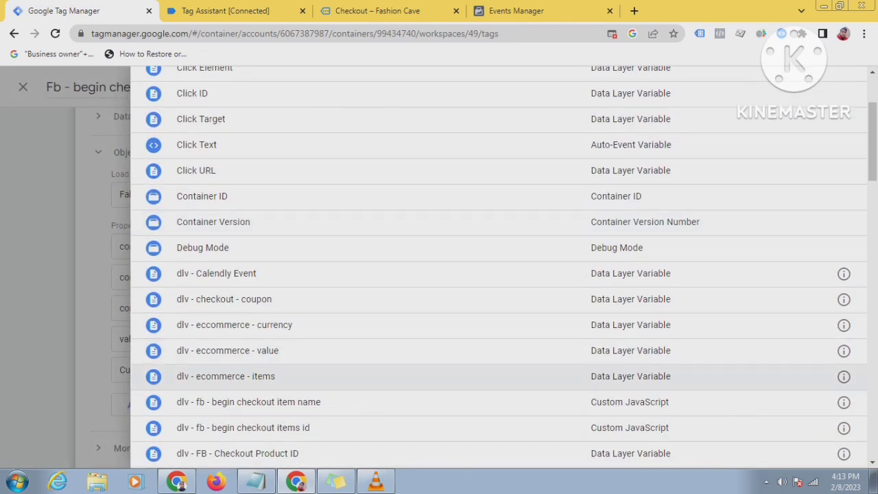
click(343, 402)
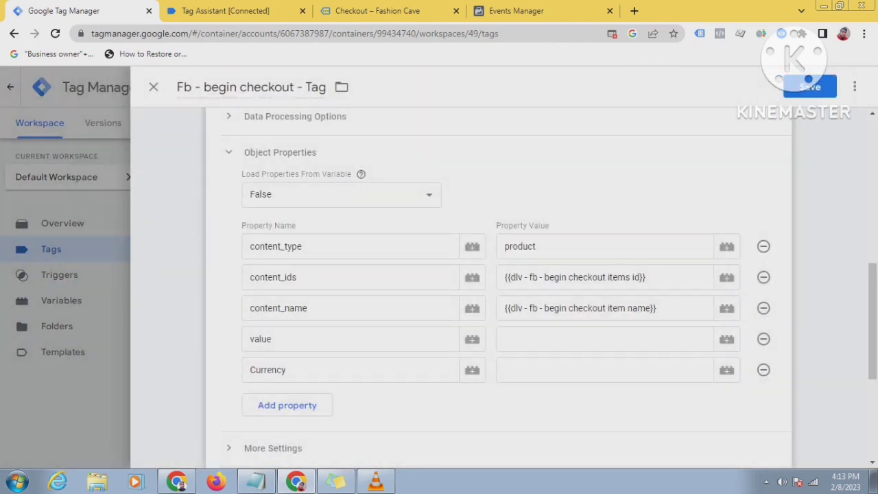
Step: Look through the available variables for a checkout value variable suited to the value property
scroll(498, 275, down, 1)
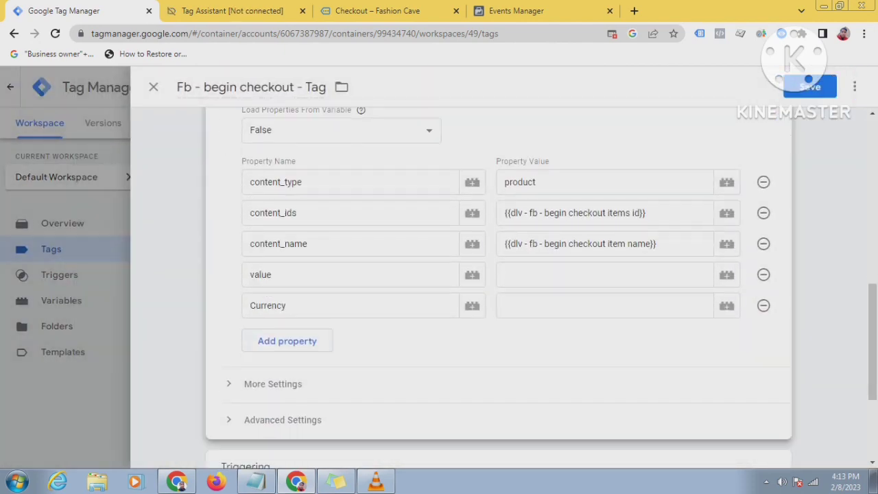
click(281, 275)
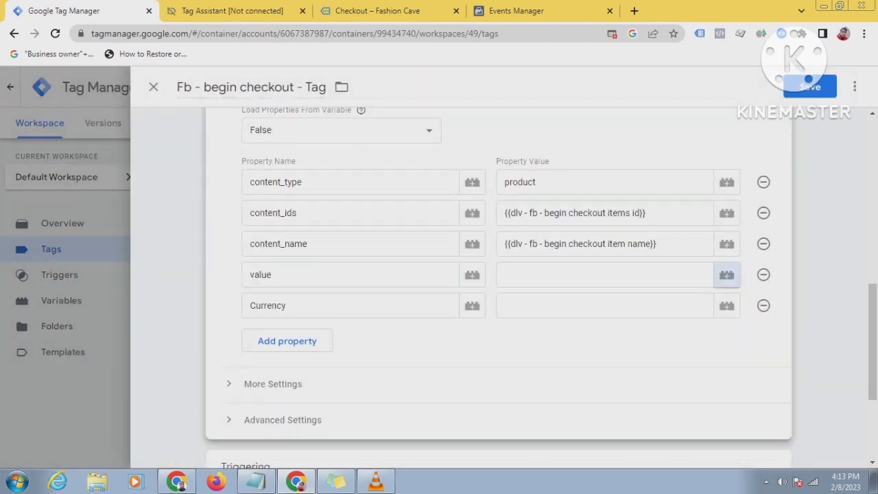
click(726, 275)
scroll(480, 377, down, 2)
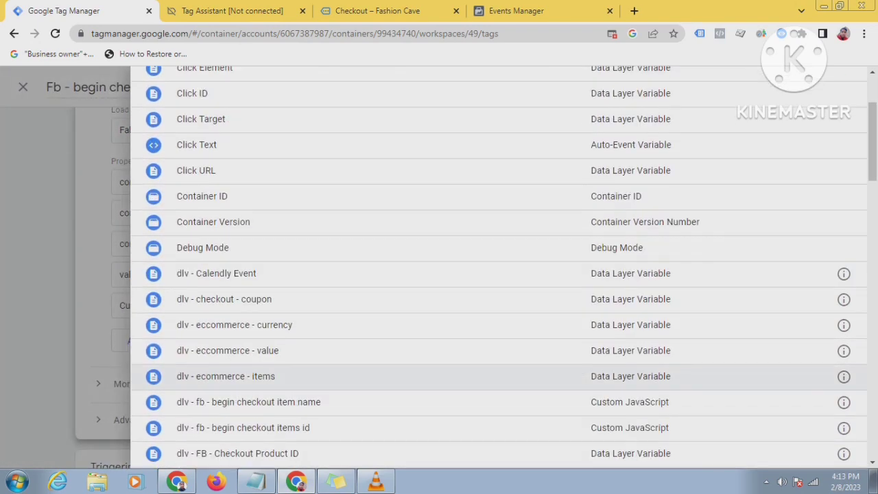
scroll(480, 343, down, 4)
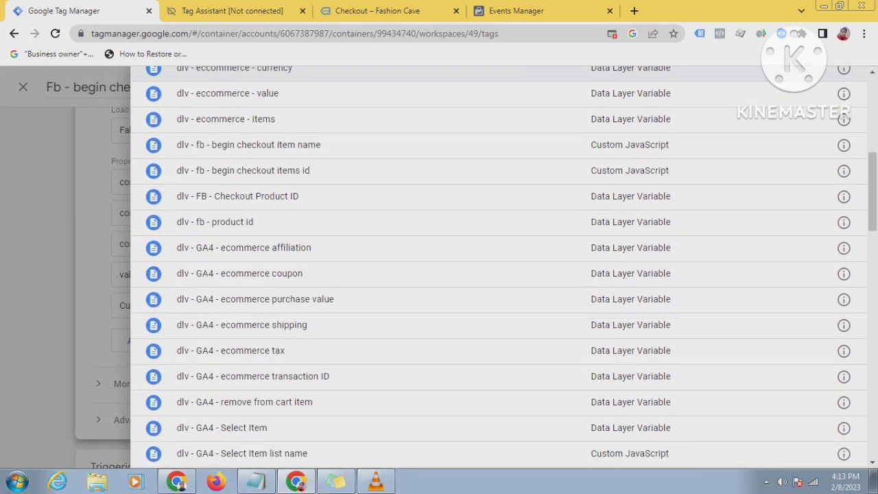
scroll(480, 301, down, 3)
scroll(480, 336, up, 4)
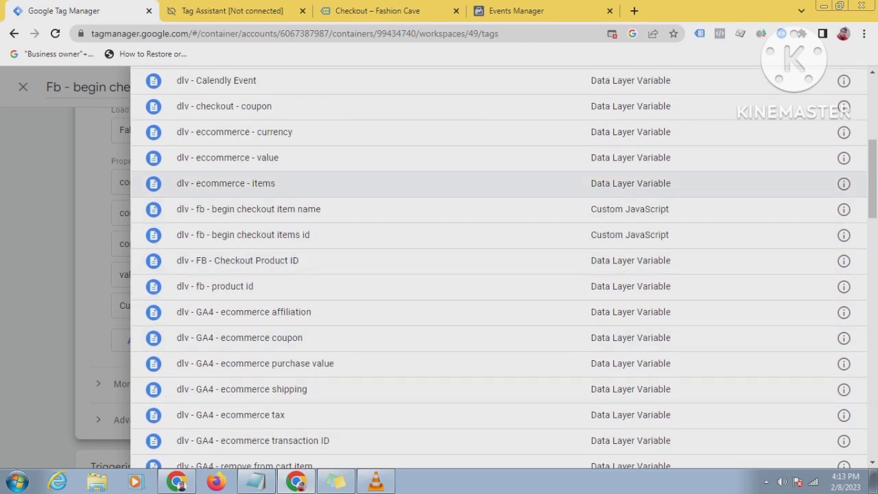
scroll(480, 275, up, 5)
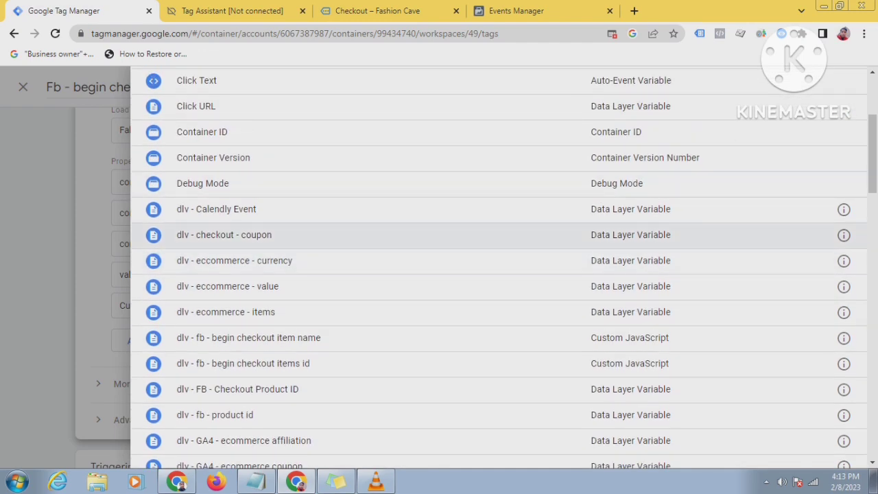
scroll(480, 299, down, 8)
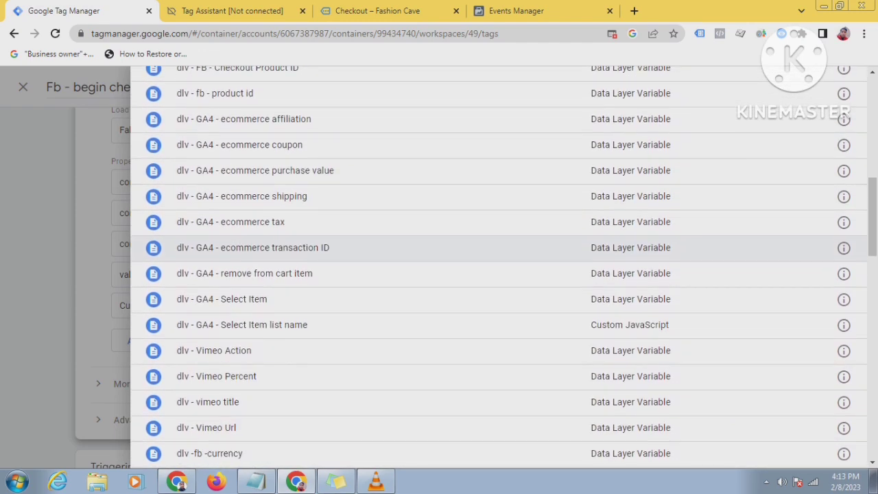
scroll(480, 298, down, 3)
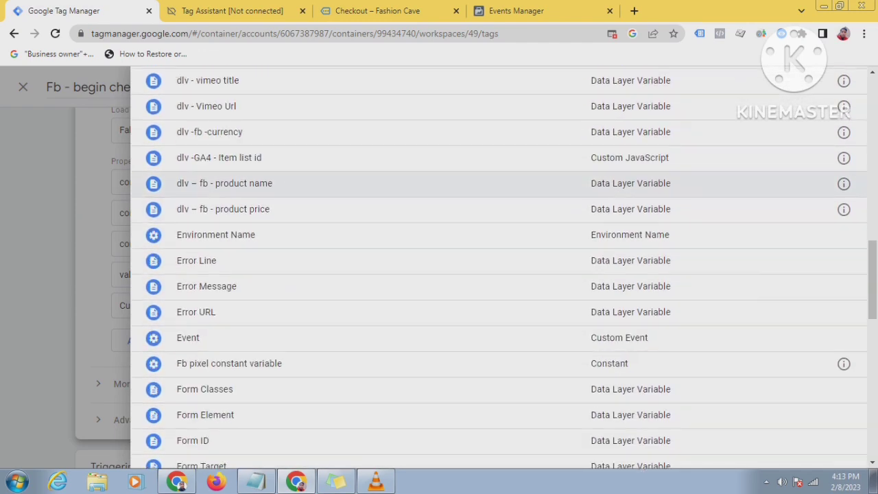
scroll(480, 274, down, 7)
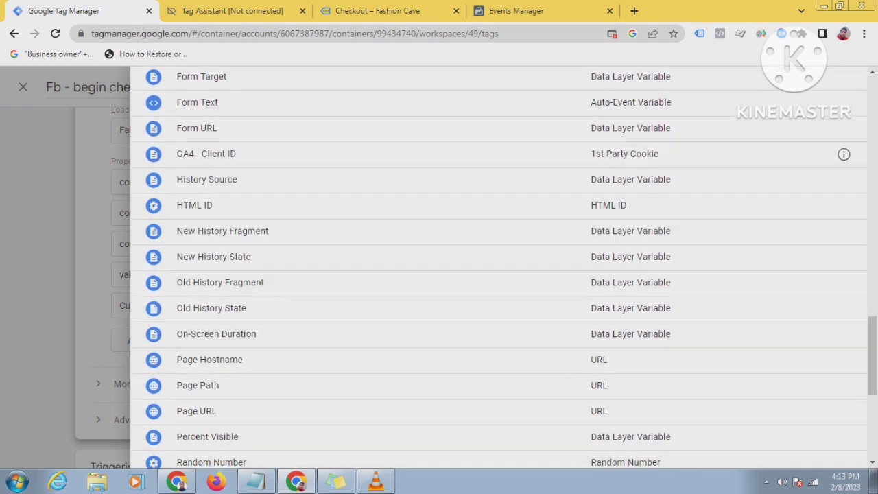
scroll(499, 267, down, 2)
scroll(499, 268, up, 18)
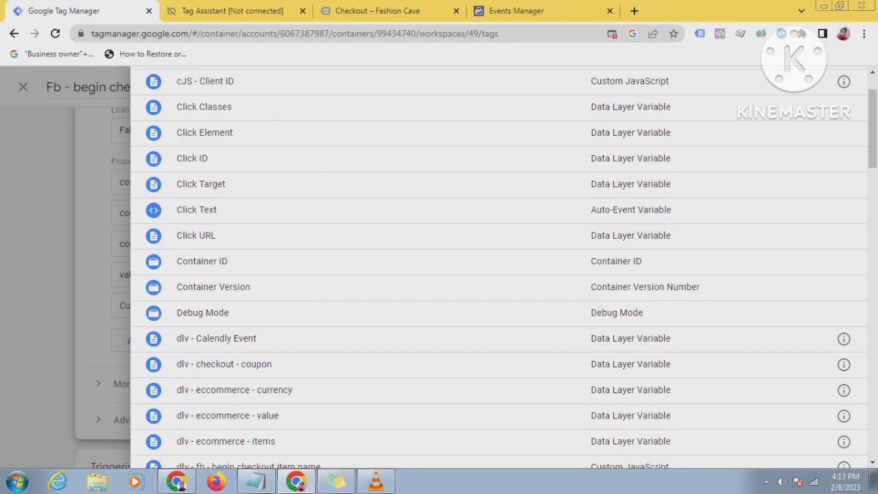
click(248, 465)
click(576, 275)
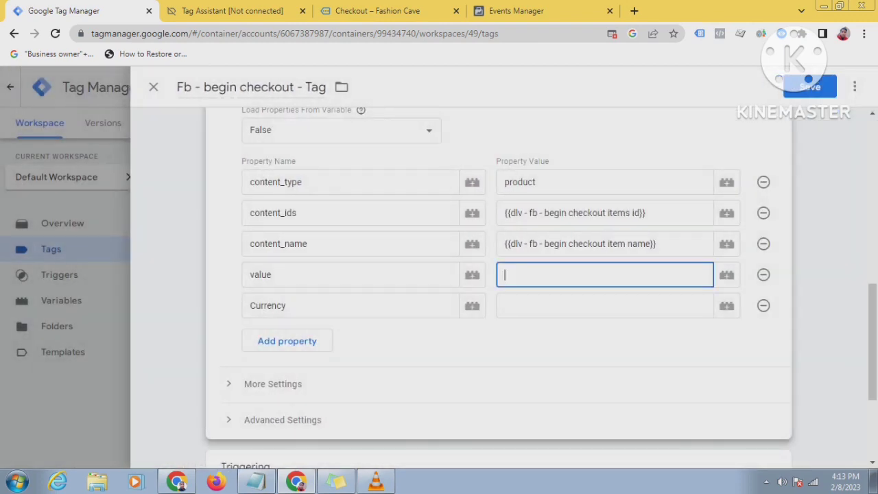
text({{d)
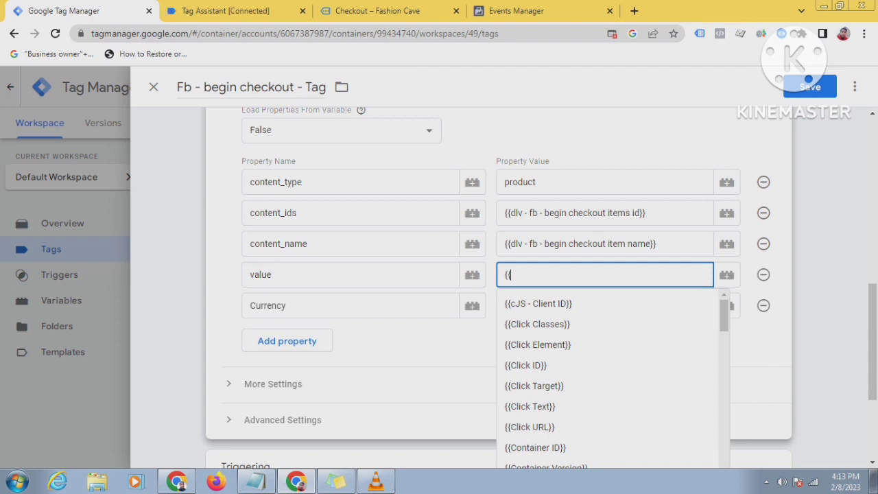
scroll(576, 272, down, 1)
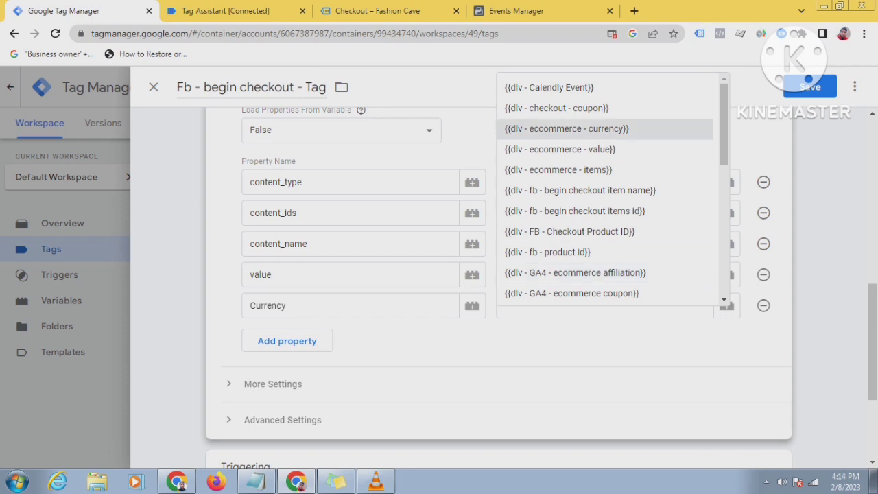
scroll(575, 171, down, 1)
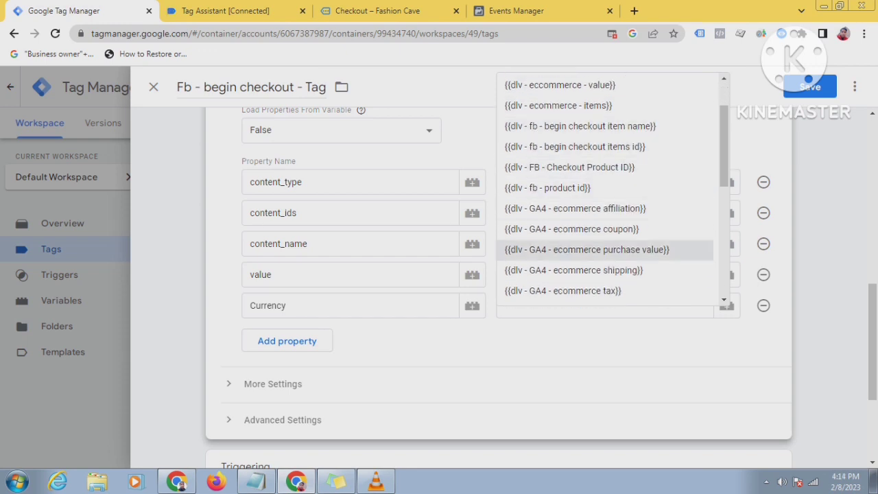
click(590, 312)
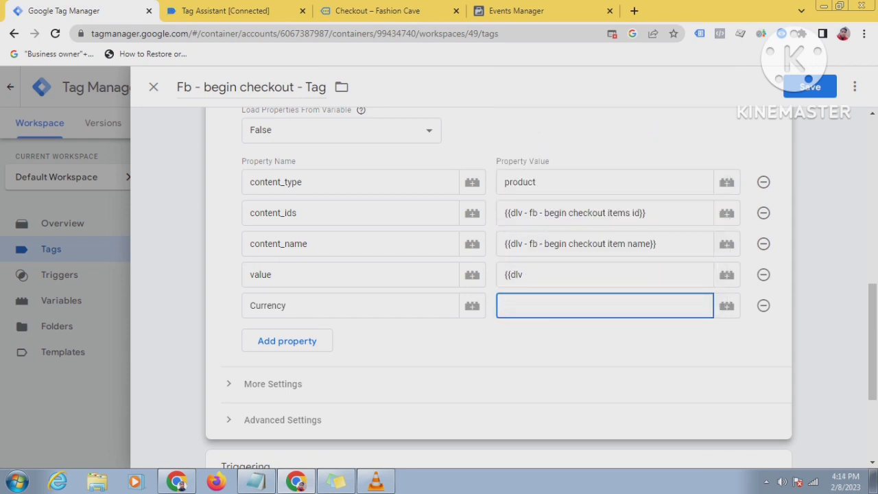
click(542, 275)
text(-)
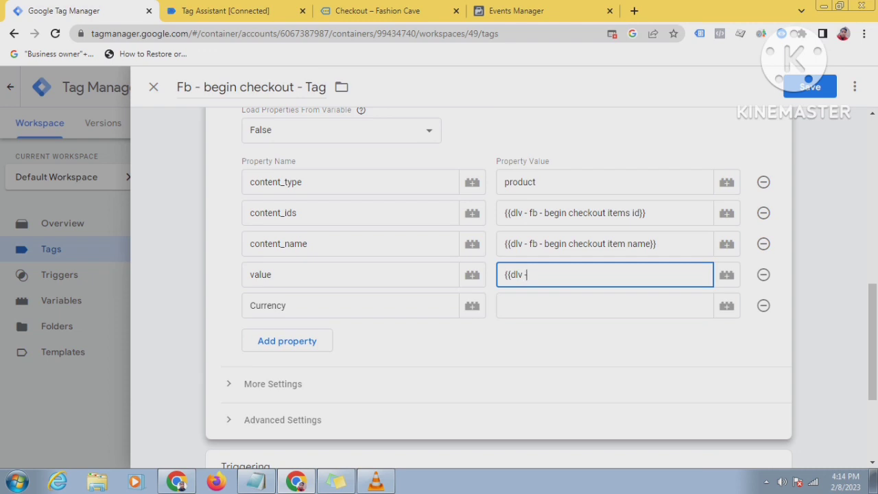
text( fb)
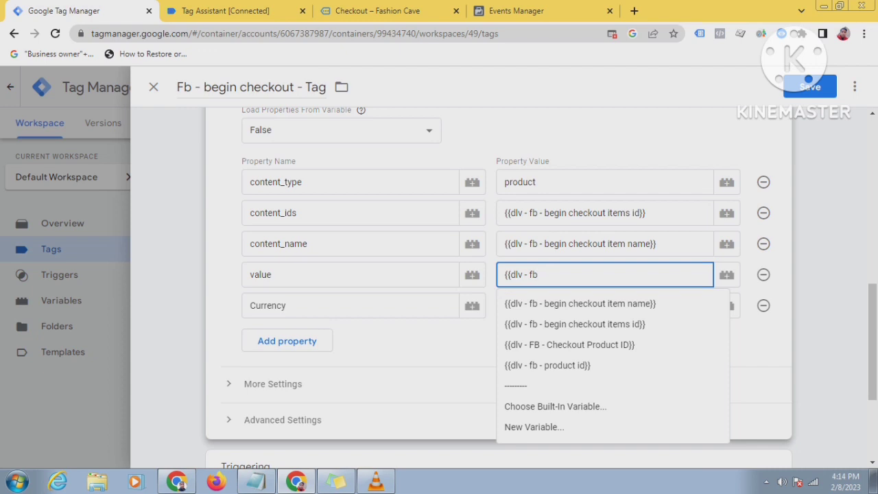
click(534, 426)
triple_click(515, 274)
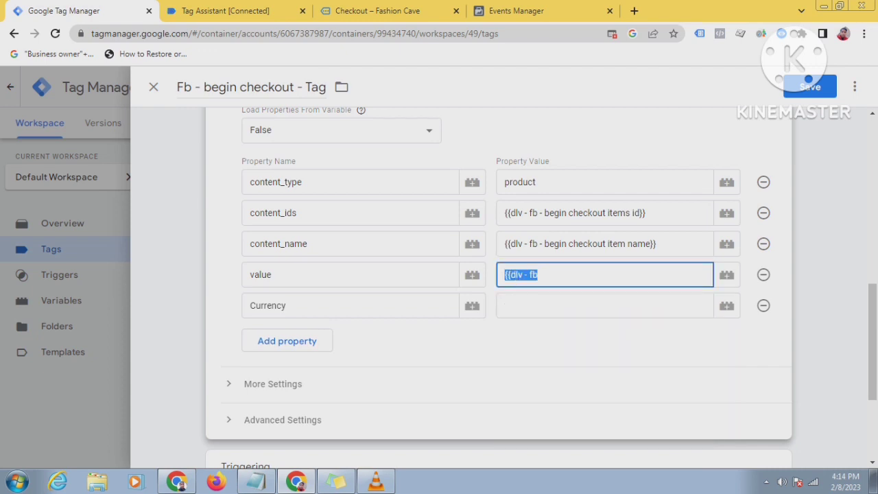
key(BackSpace)
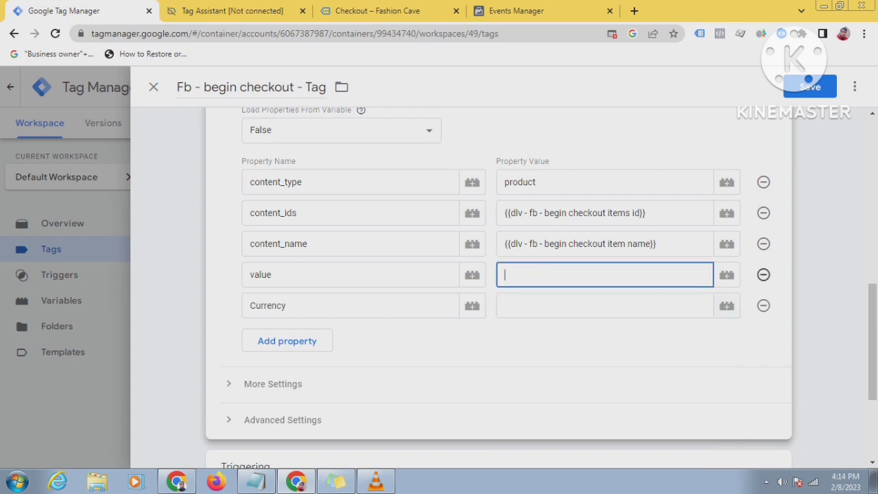
Step: Create a new variable for the value property, named "dlv - fb - begin checkout value", with the type Data Layer Variable
click(809, 87)
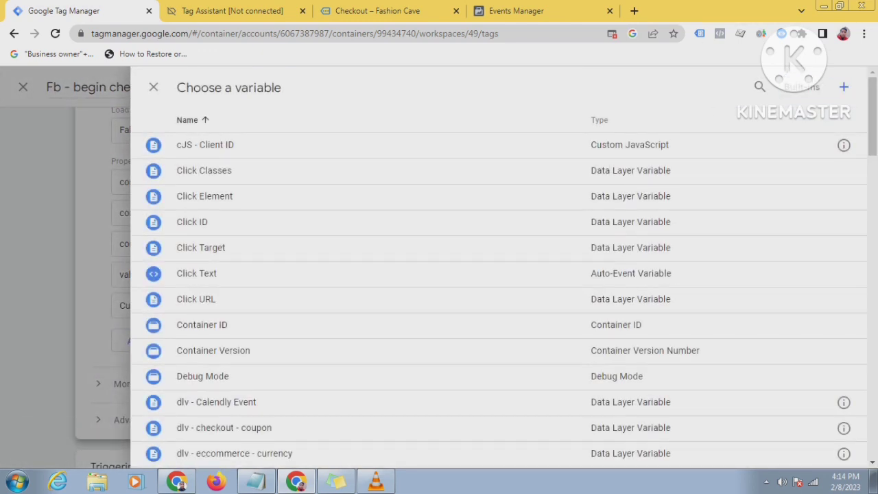
click(843, 86)
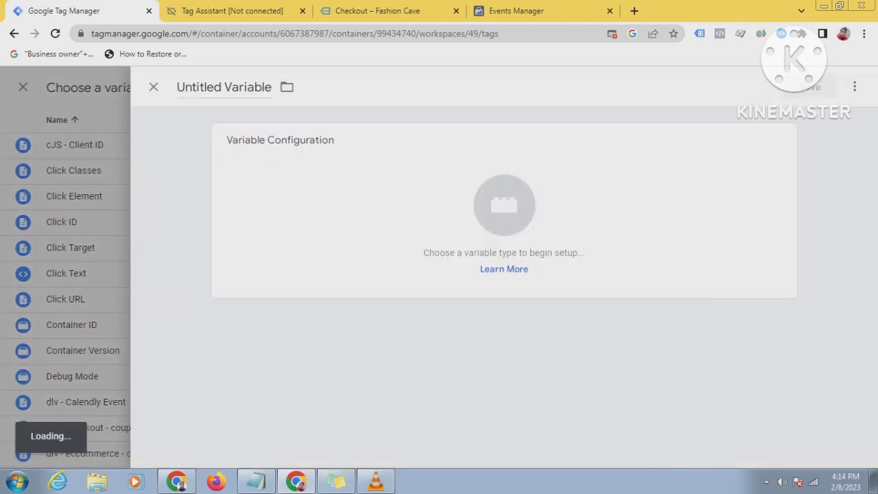
text(dlv -)
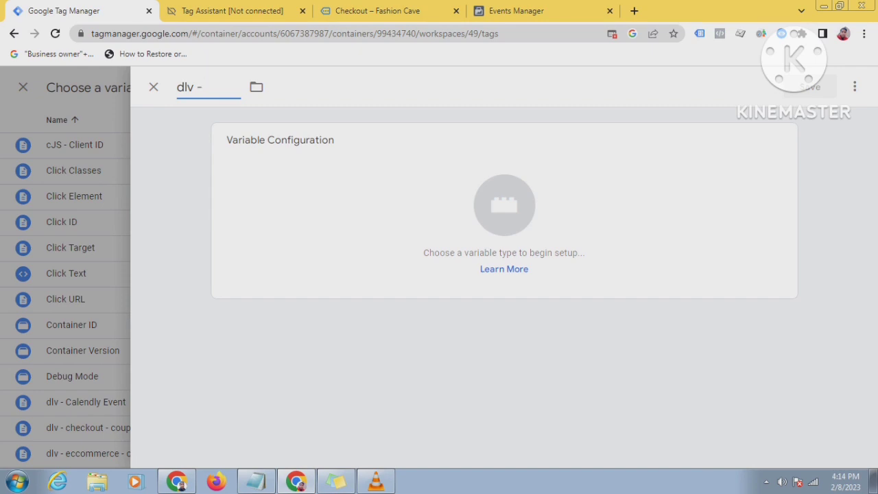
text( fb - begin)
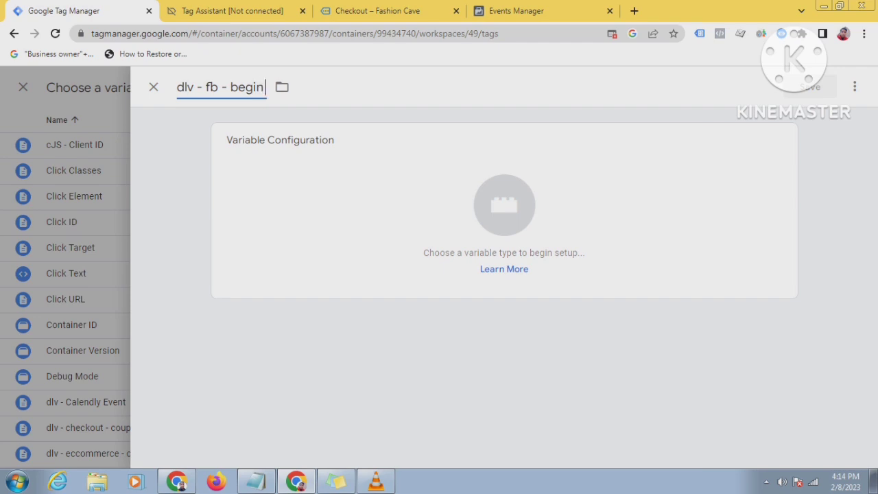
text( check)
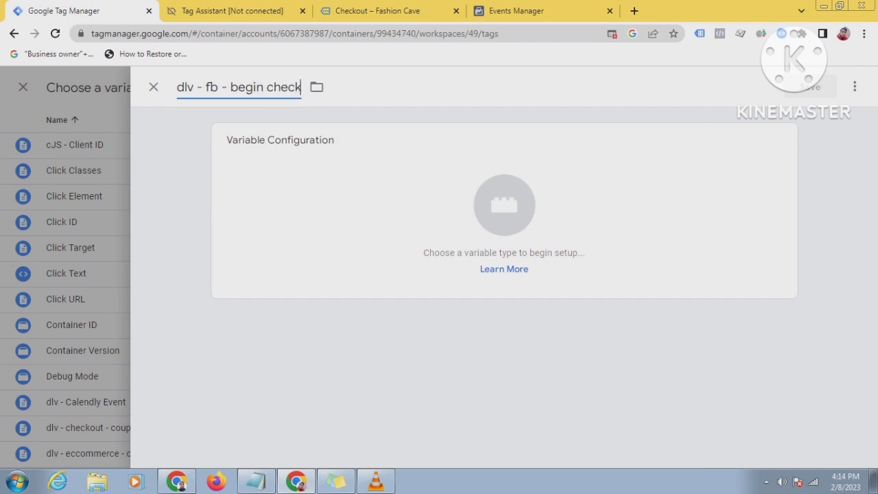
text(out val)
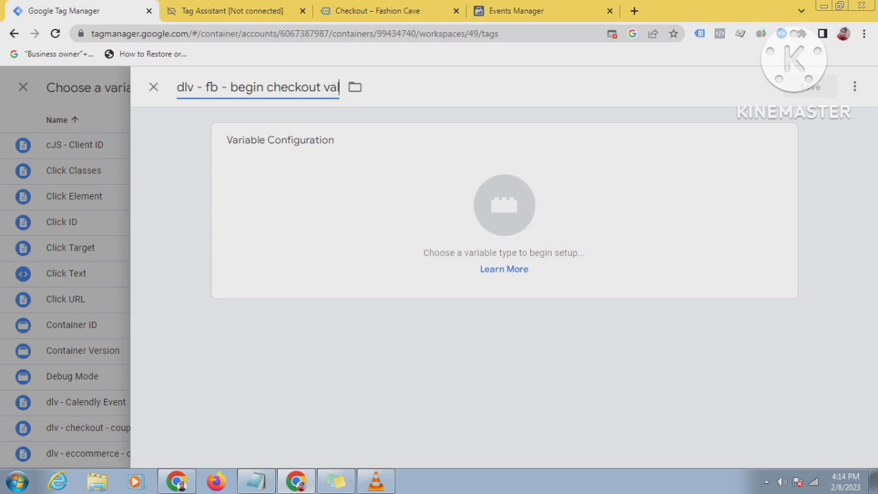
text(ue)
click(504, 218)
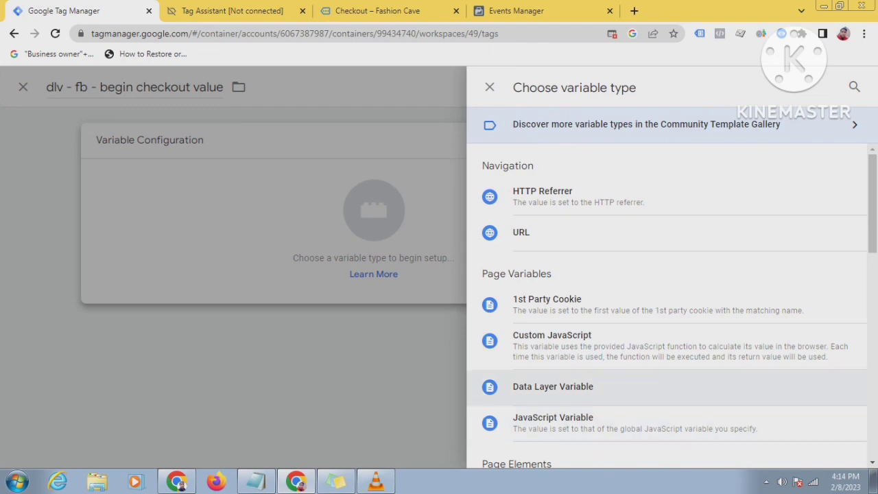
click(553, 386)
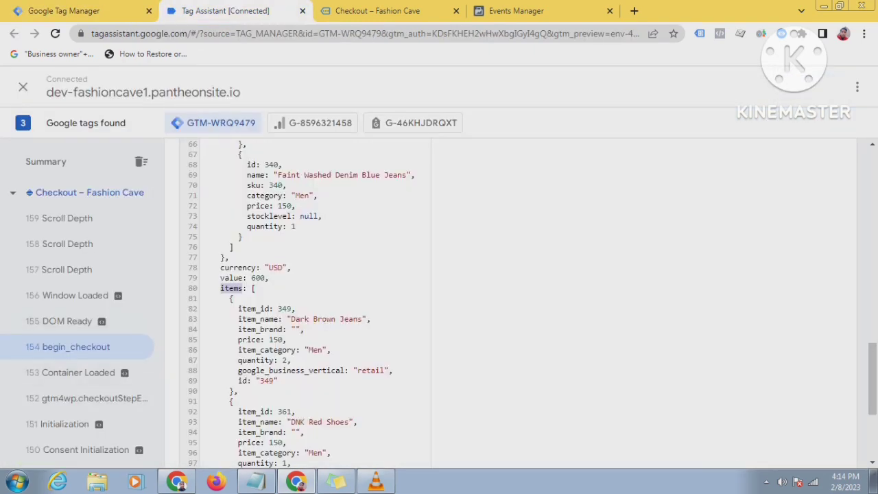
Step: In Tag Assistant, copy the ecommerce key from the begin_checkout data layer and highlight the value key inside it
scroll(510, 301, up, 5)
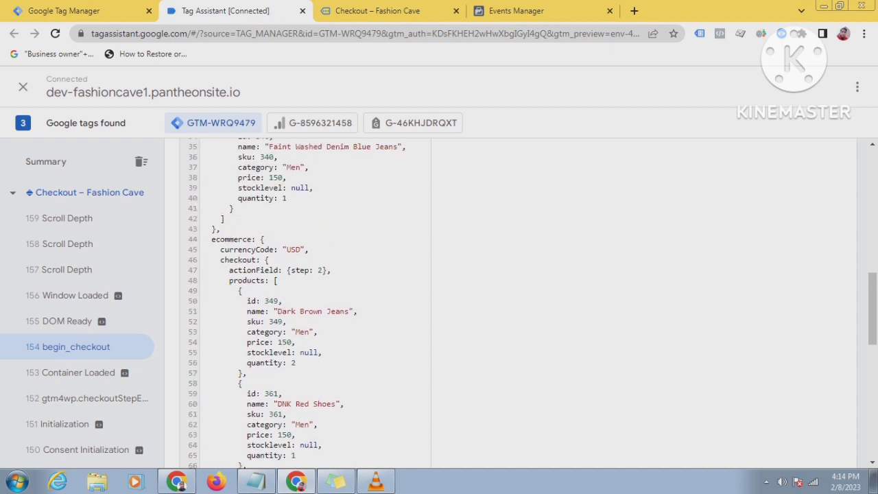
double_click(235, 239)
right_click(235, 238)
click(255, 247)
scroll(511, 302, down, 4)
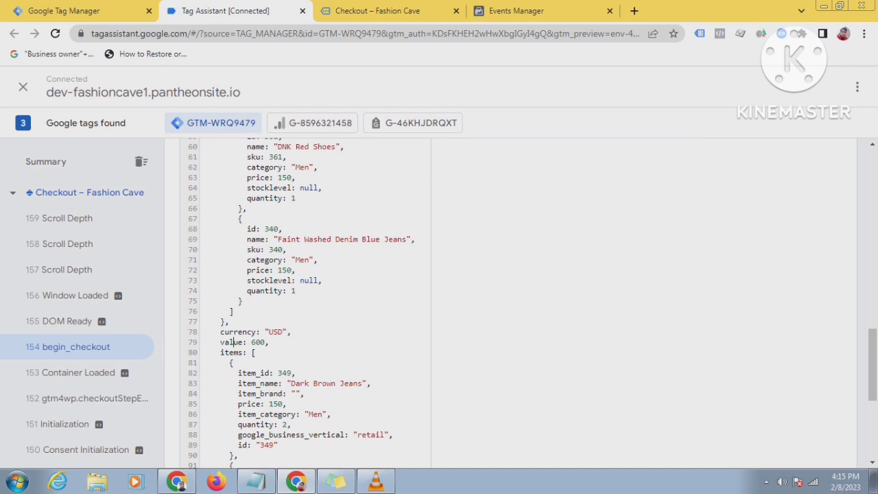
drag(243, 341, 219, 341)
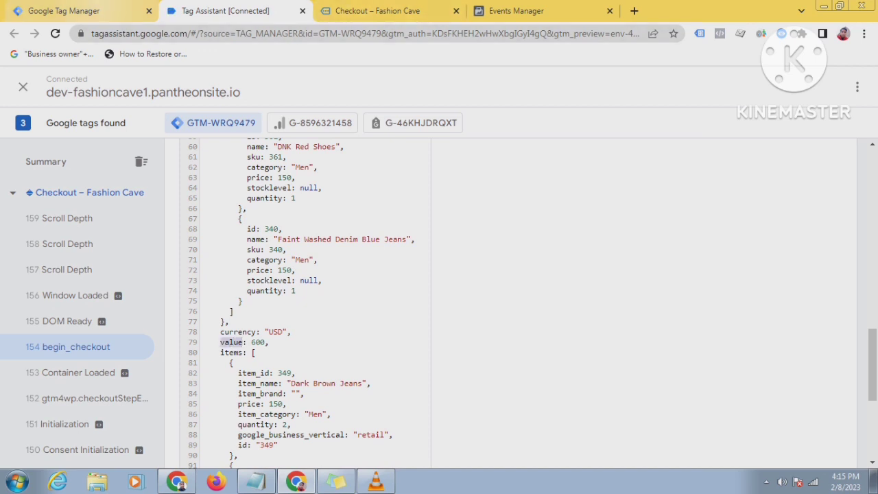
Step: In Google Tag Manager, set the new variable's Data Layer Variable Name to ecommerce.value using the keys from Tag Assistant, and save the variable
click(103, 11)
right_click(235, 269)
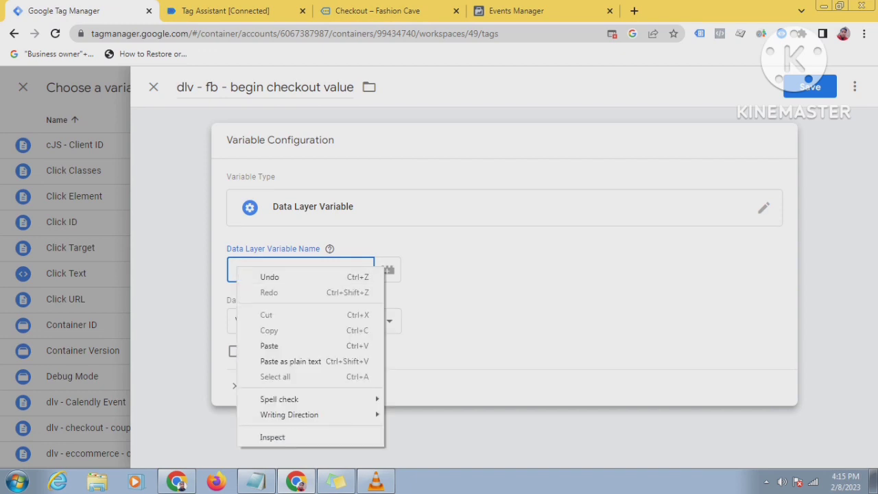
click(261, 346)
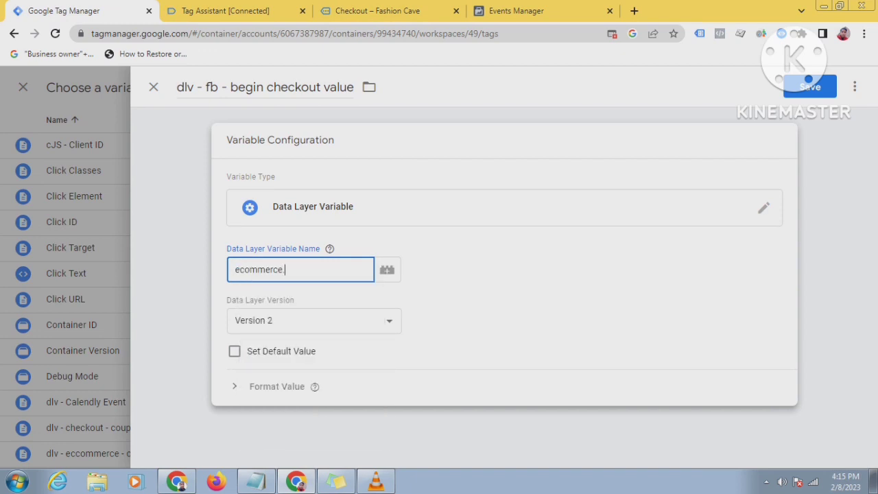
click(229, 11)
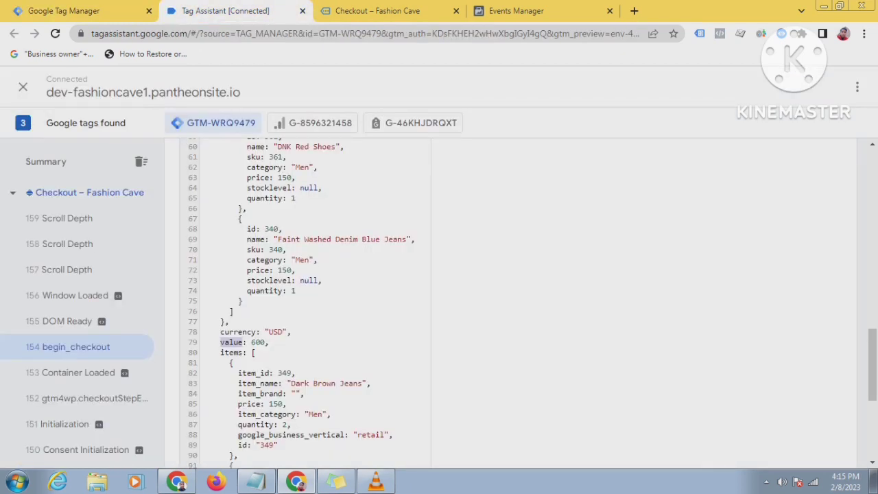
right_click(232, 342)
click(254, 353)
click(68, 11)
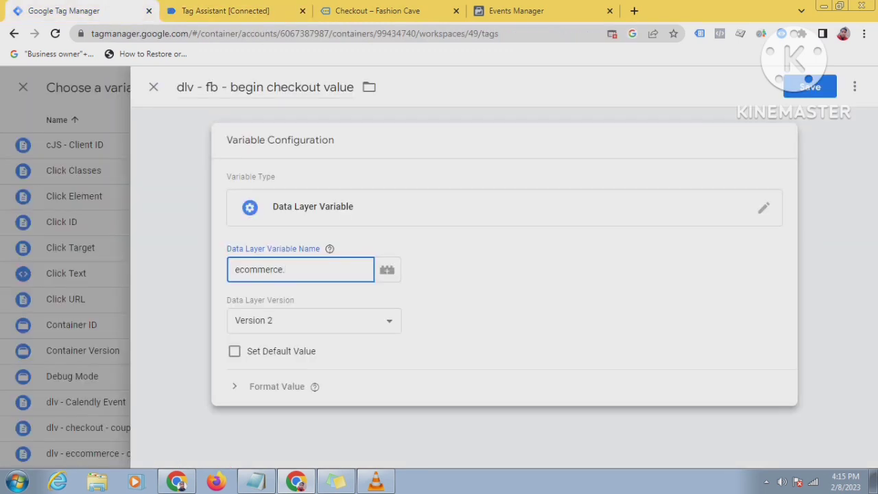
right_click(298, 273)
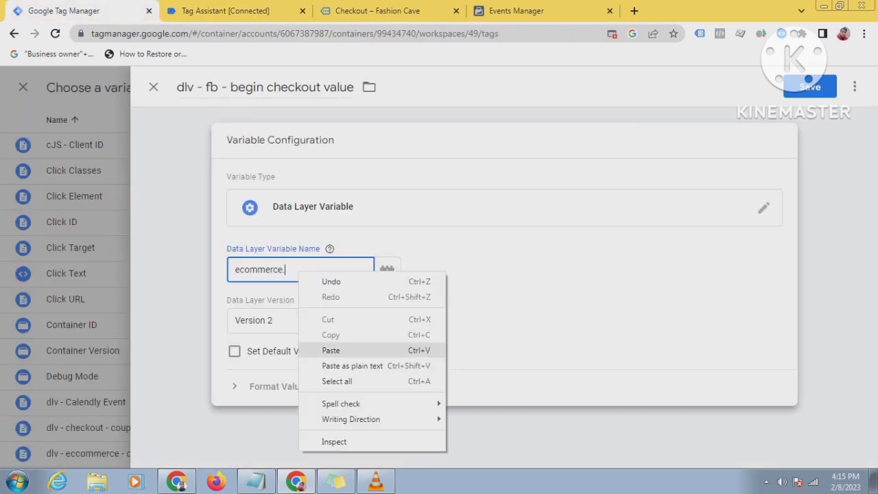
click(323, 349)
click(226, 11)
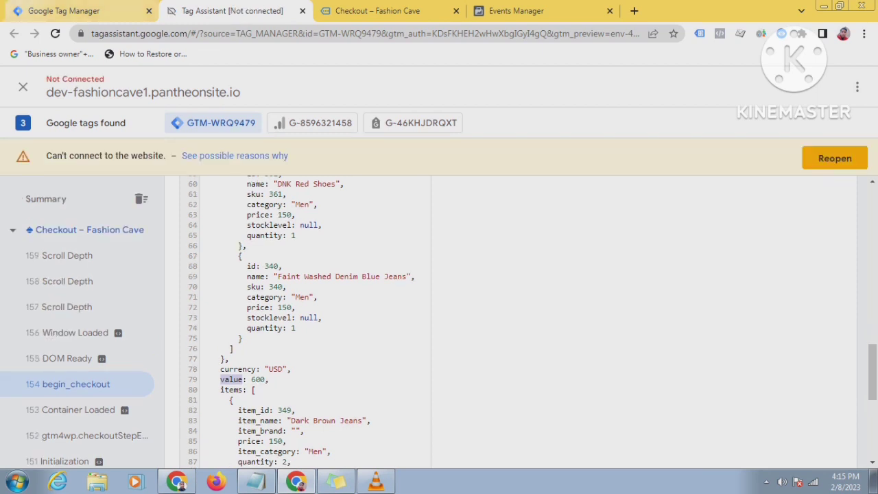
click(63, 11)
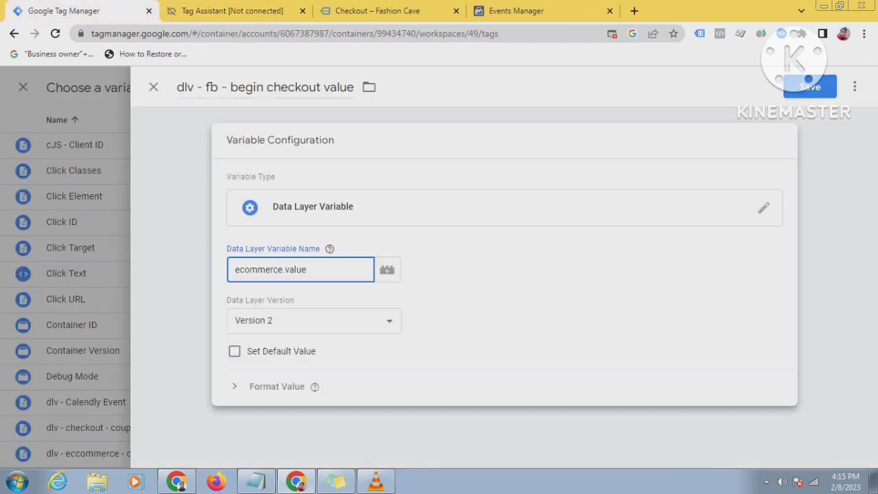
click(809, 86)
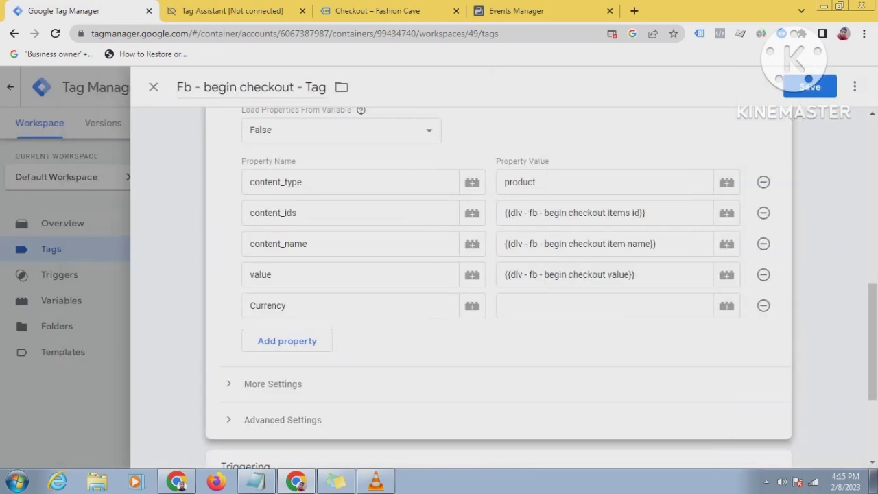
Step: Set the Currency property's value to the existing variable "dlv -fb -currency"
click(555, 305)
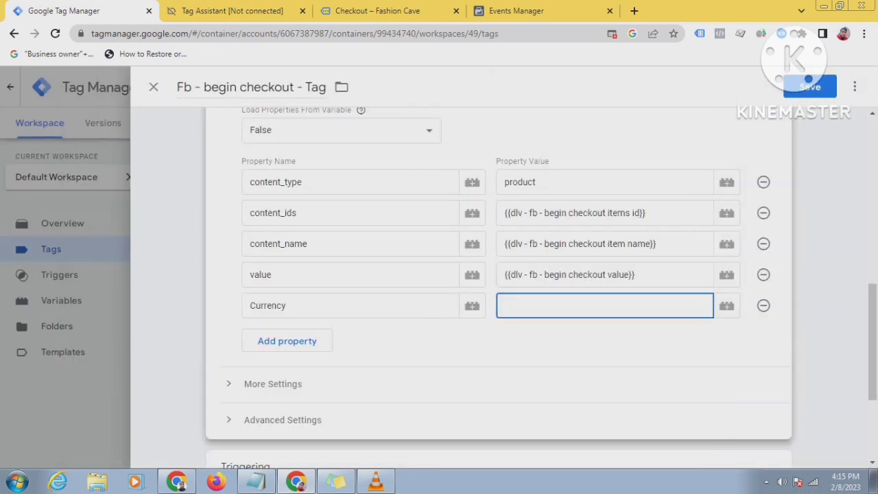
click(726, 306)
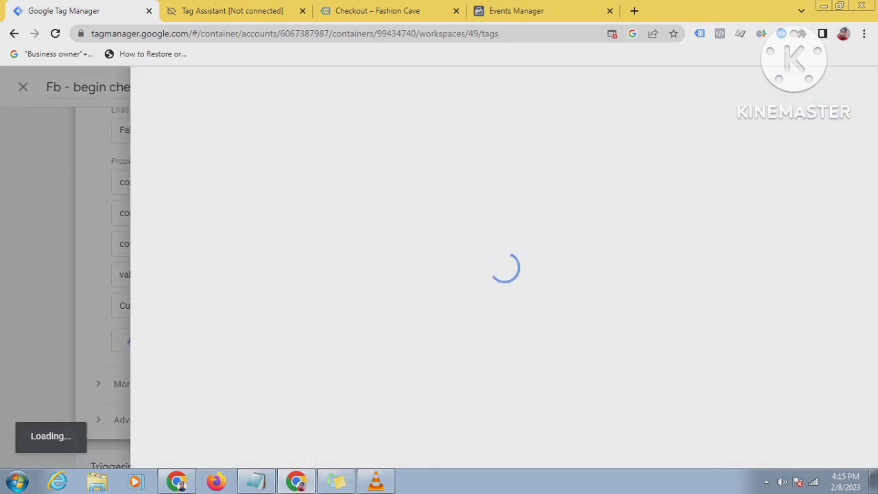
scroll(480, 299, down, 2)
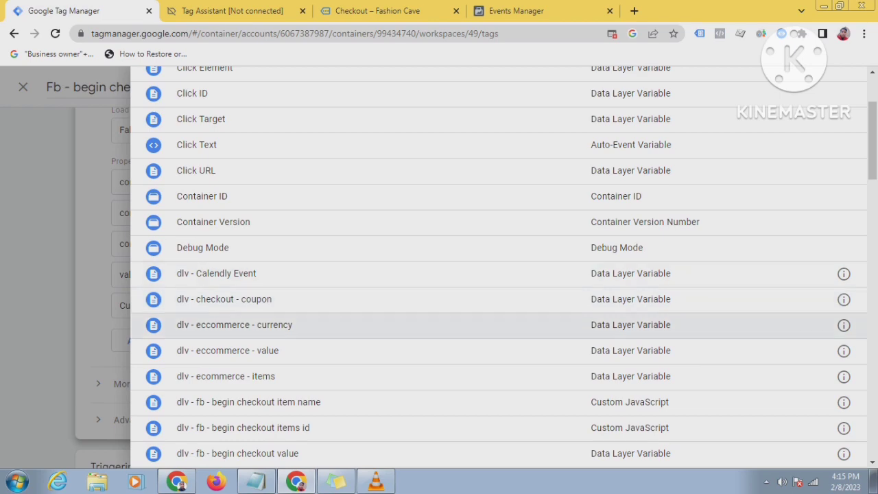
scroll(480, 261, down, 1)
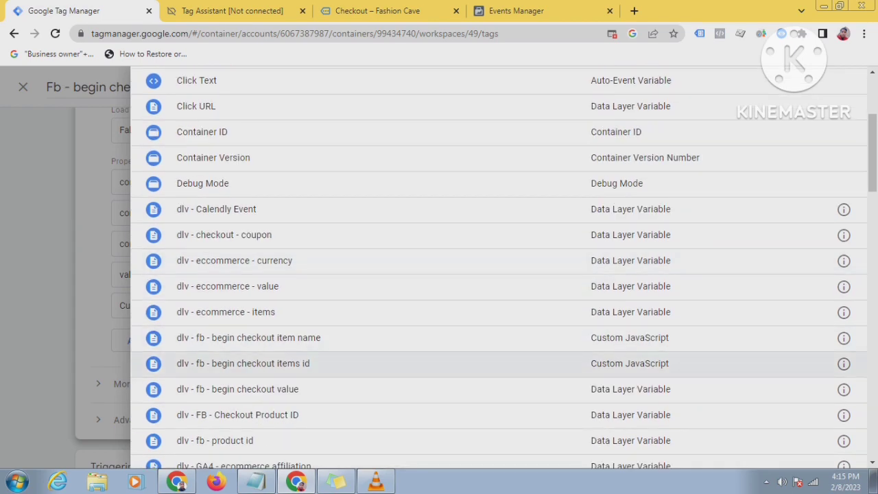
scroll(480, 337, down, 2)
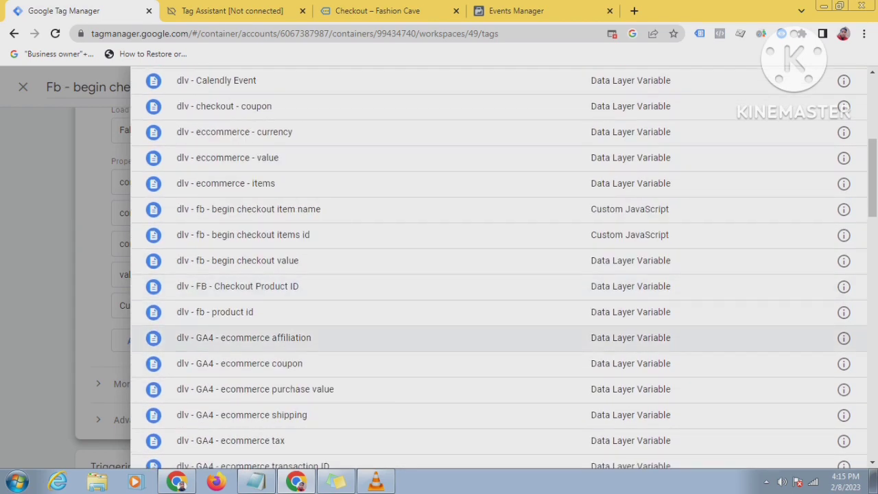
scroll(480, 338, down, 3)
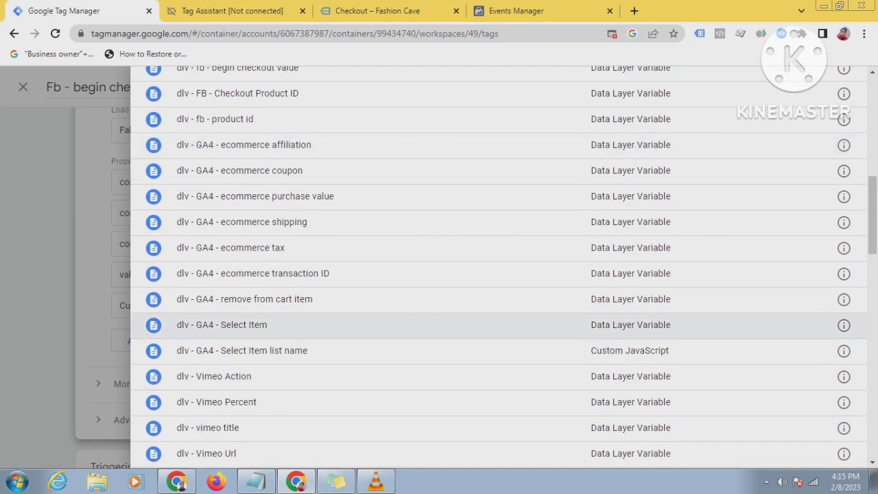
scroll(480, 338, down, 3)
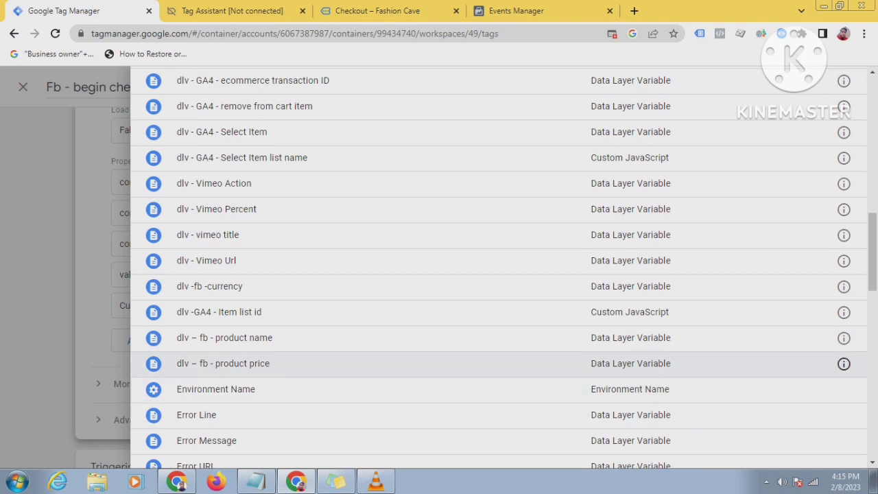
click(843, 363)
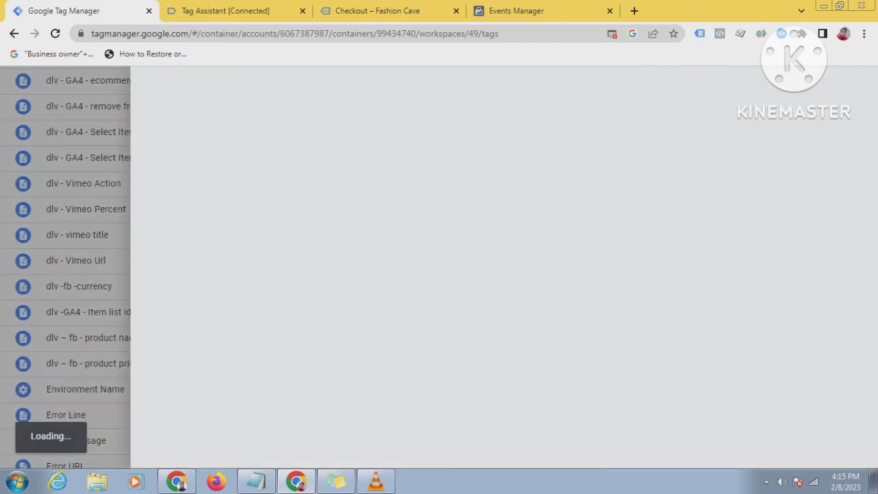
key(Escape)
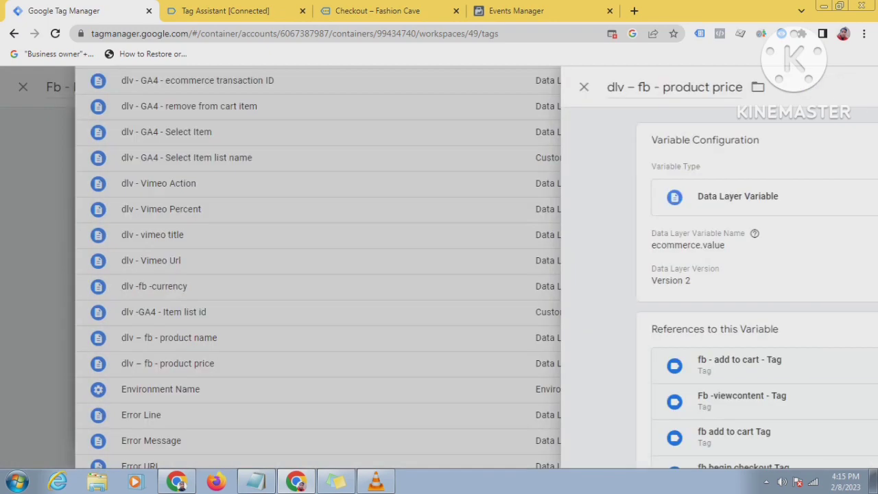
scroll(504, 268, down, 2)
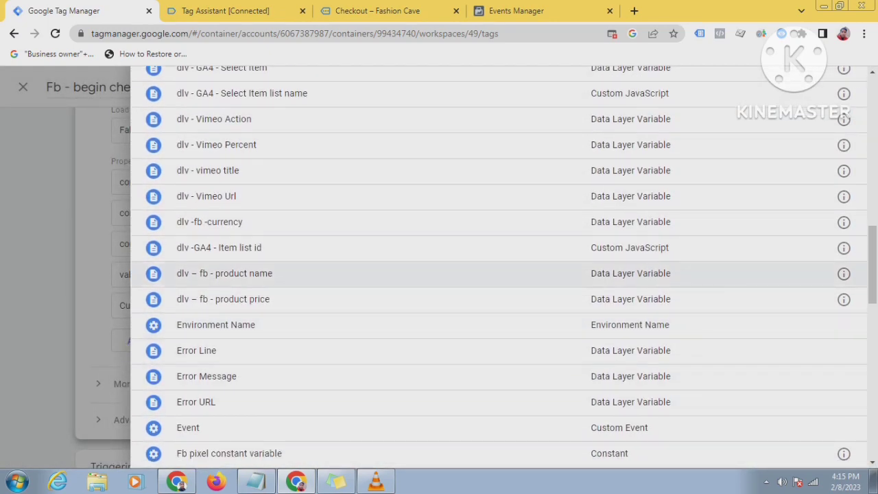
scroll(504, 267, down, 2)
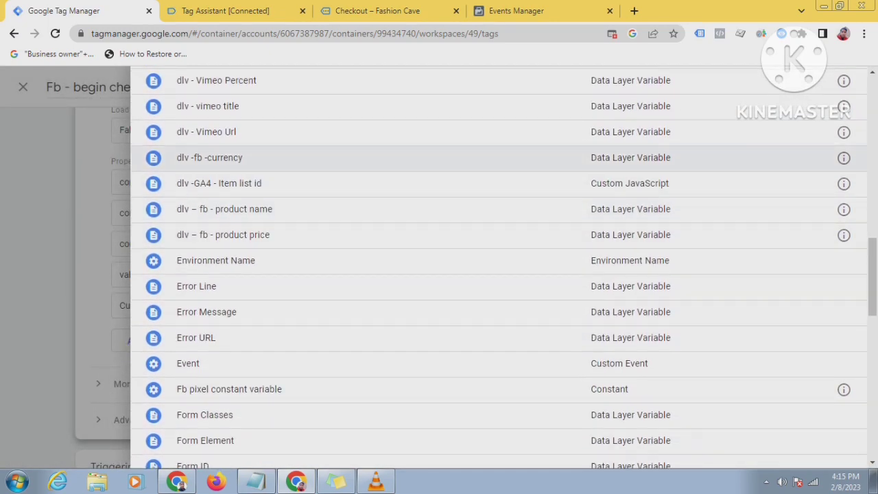
click(209, 157)
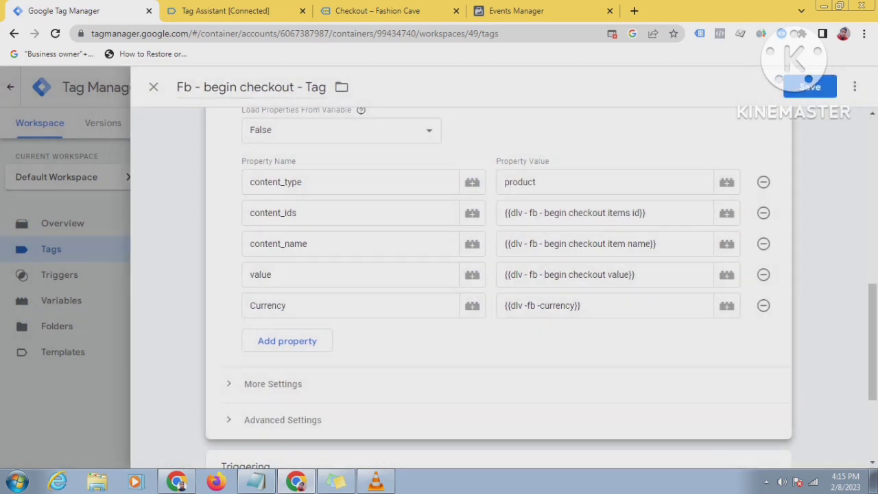
Step: Review the tag's object properties and create a new trigger for the tag named "Fb - begin check out Trigger"
scroll(498, 288, down, 3)
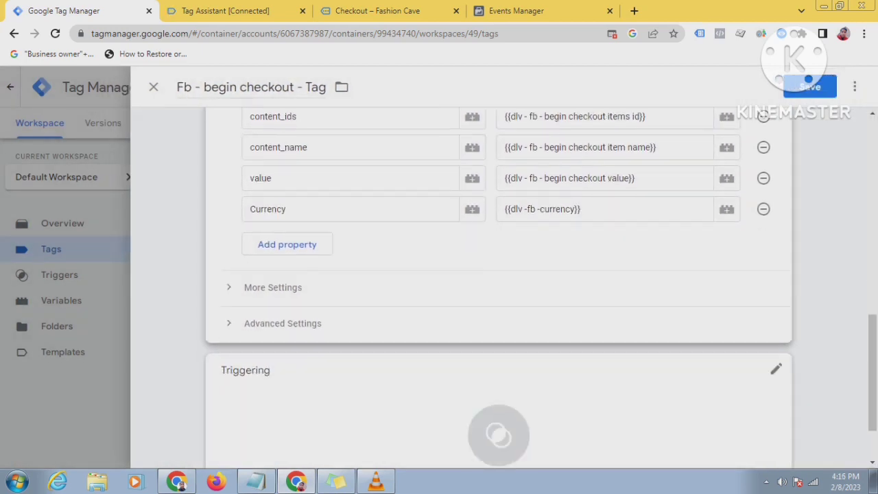
scroll(498, 288, up, 6)
scroll(498, 288, down, 4)
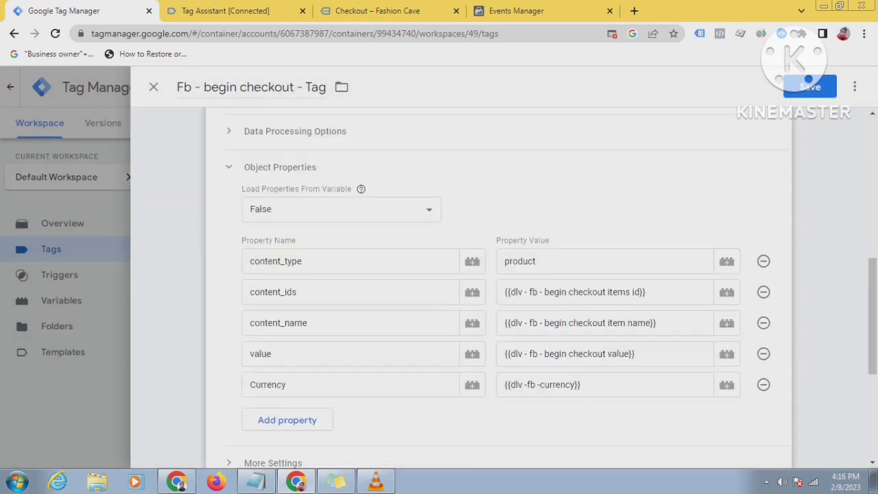
scroll(498, 288, up, 1)
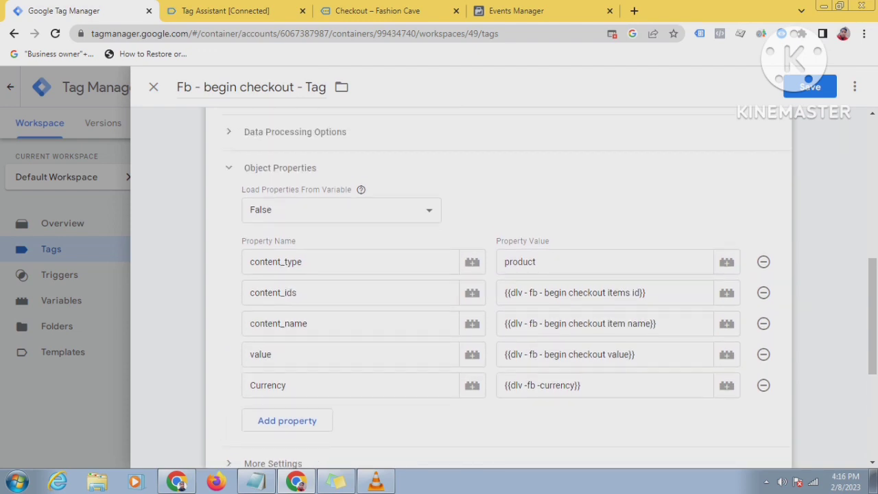
scroll(499, 288, down, 4)
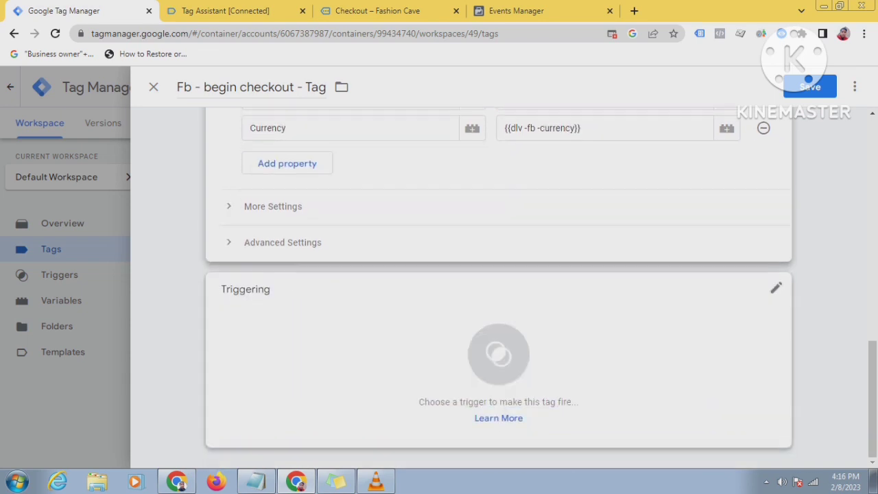
click(498, 354)
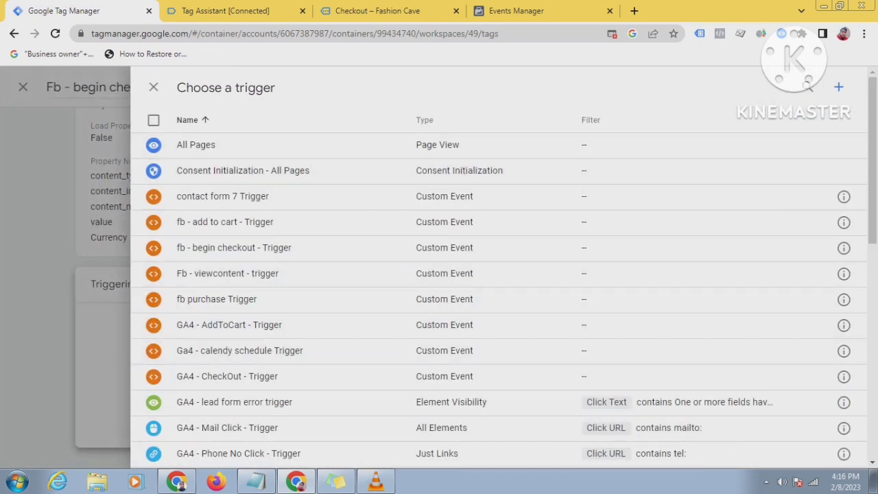
click(838, 86)
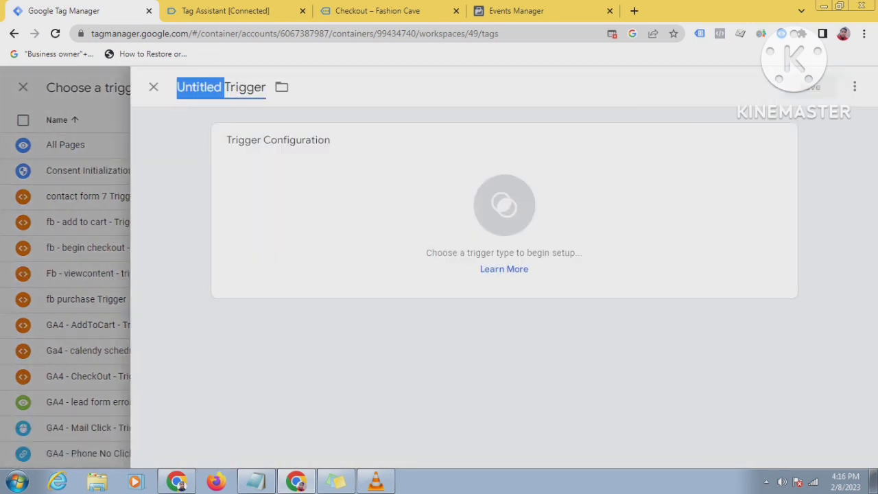
text(Fb )
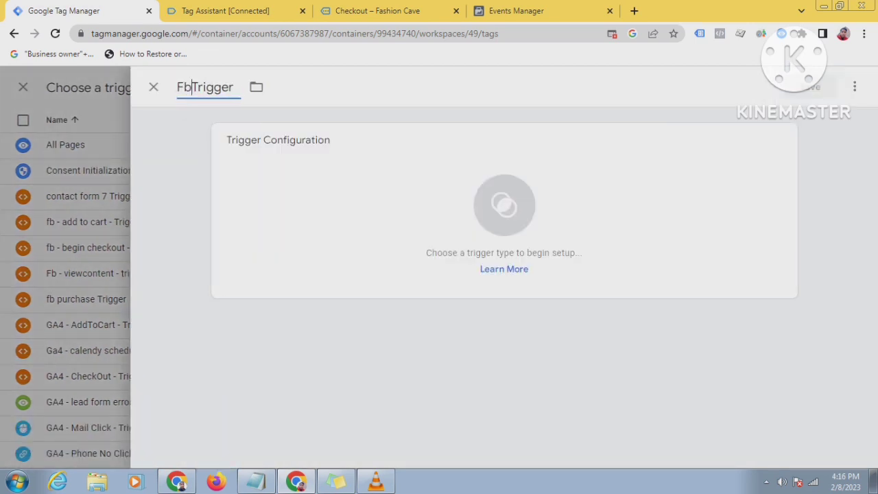
text(- be)
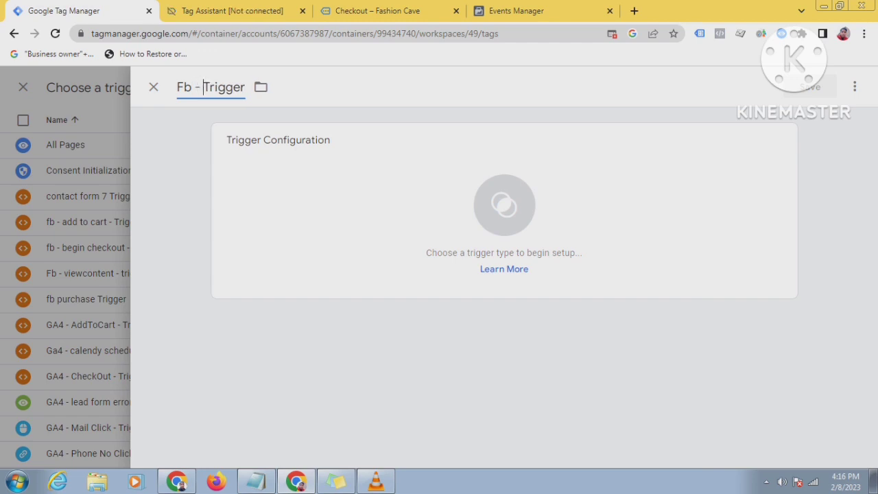
text(gin c)
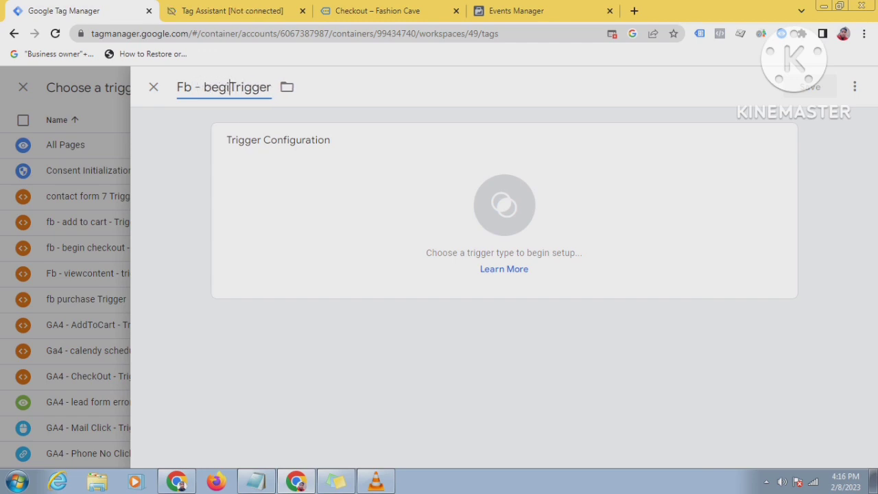
text(heck)
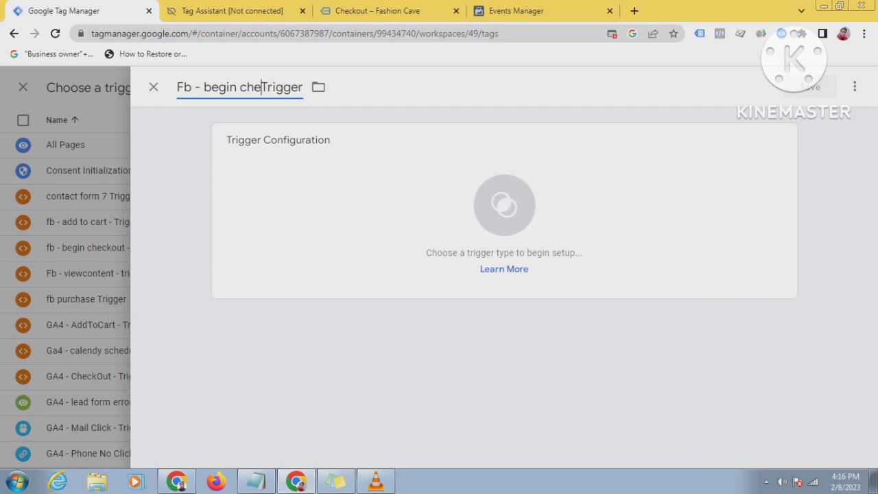
text( out)
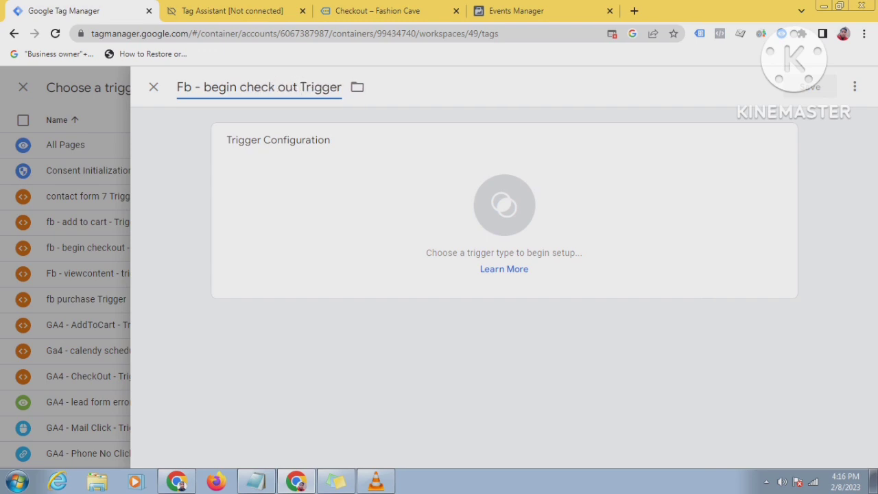
Step: Set the new trigger's type to Custom Event
click(549, 288)
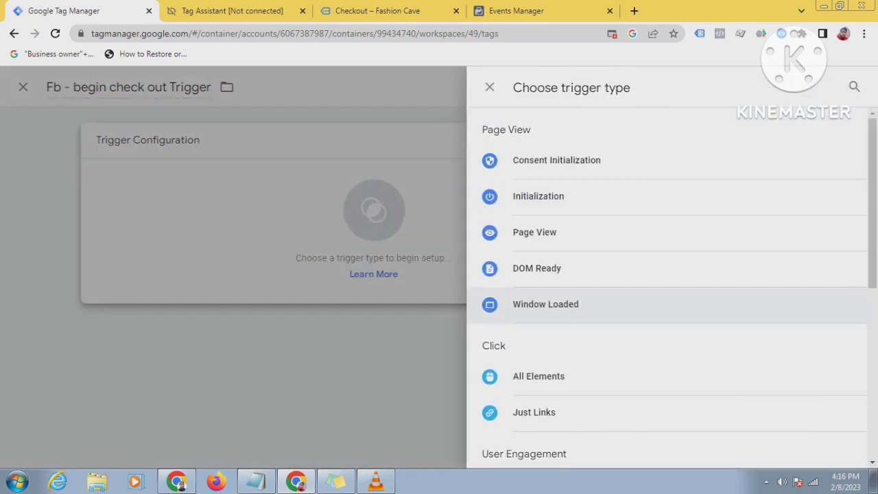
scroll(549, 303, down, 1)
scroll(549, 322, down, 4)
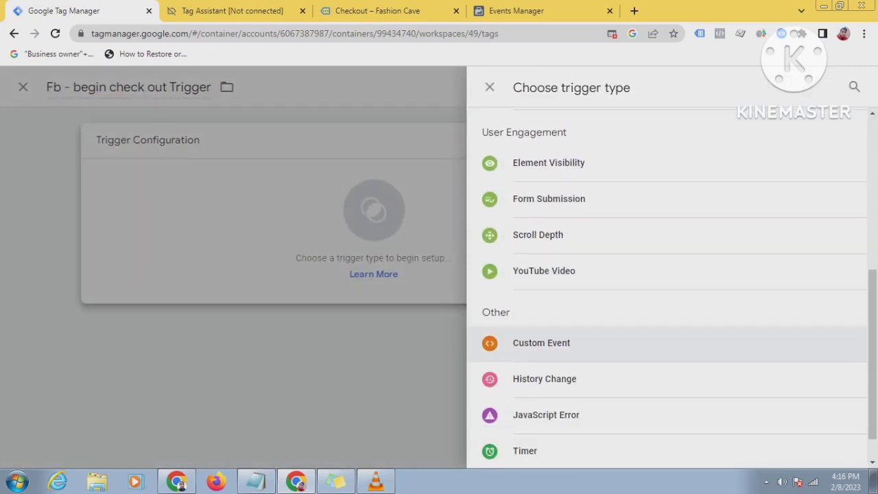
click(548, 343)
Step: Set the trigger's event name to begin_checkout, copied from the data layer values in Tag Assistant, and save the trigger in Google Tag Manager
click(313, 269)
click(231, 11)
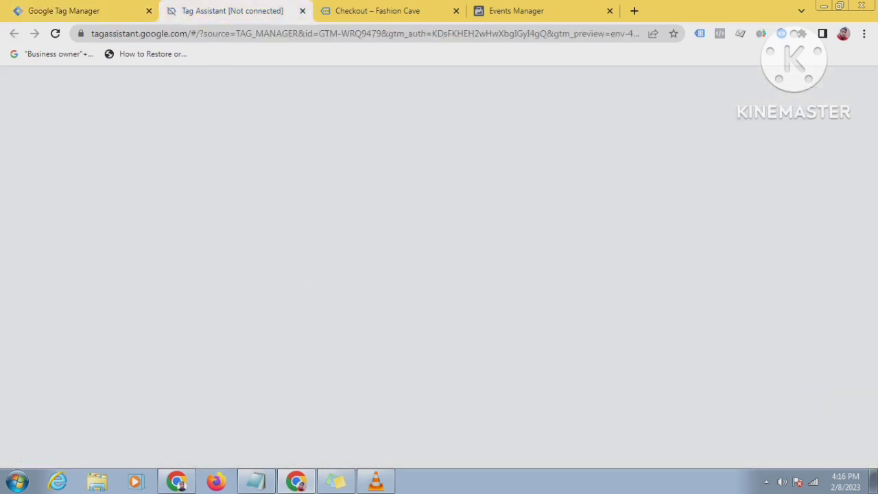
scroll(507, 322, up, 10)
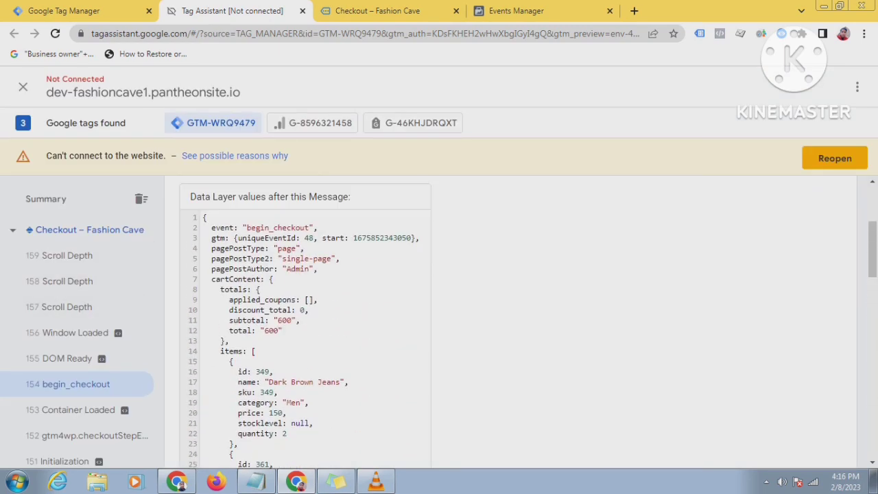
scroll(507, 322, down, 1)
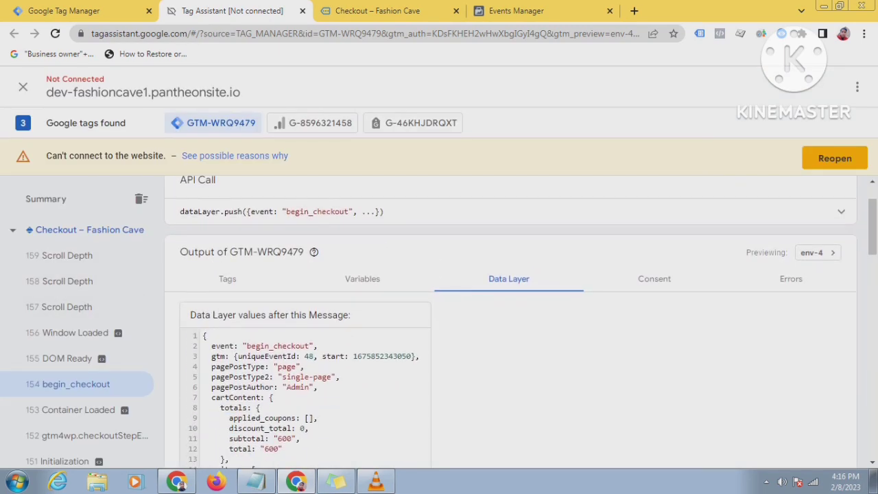
double_click(278, 345)
right_click(278, 346)
click(295, 355)
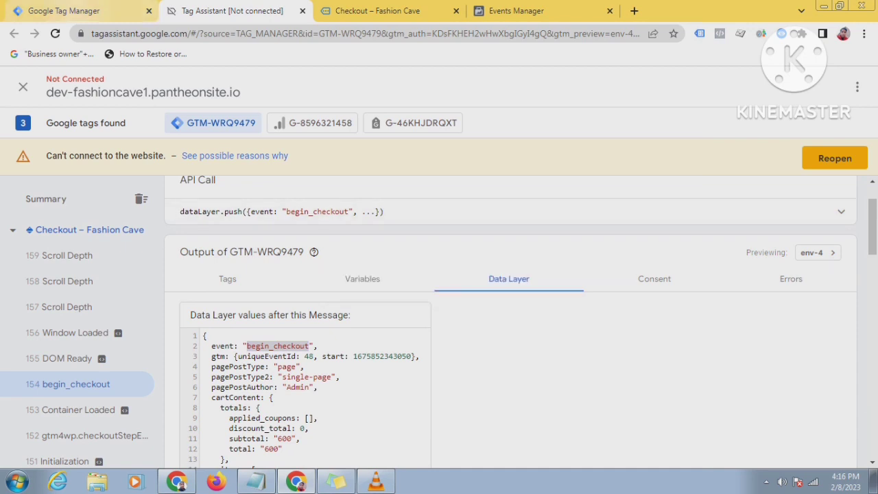
click(74, 11)
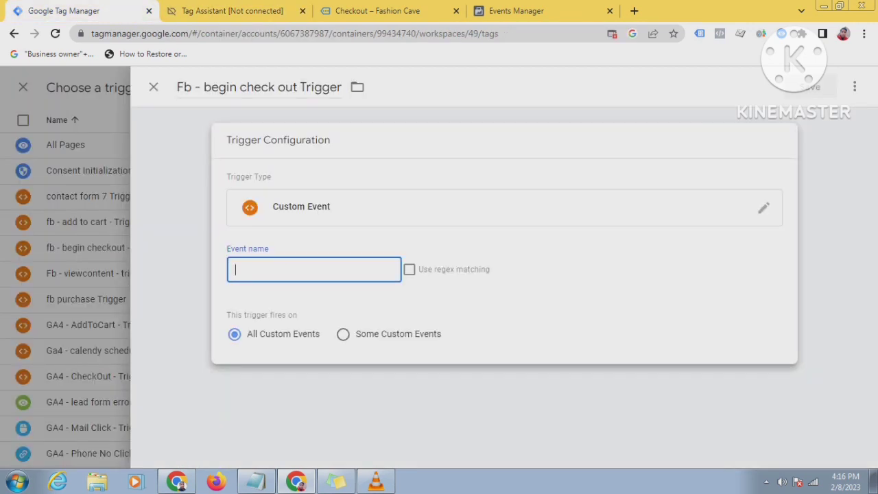
right_click(270, 269)
click(294, 345)
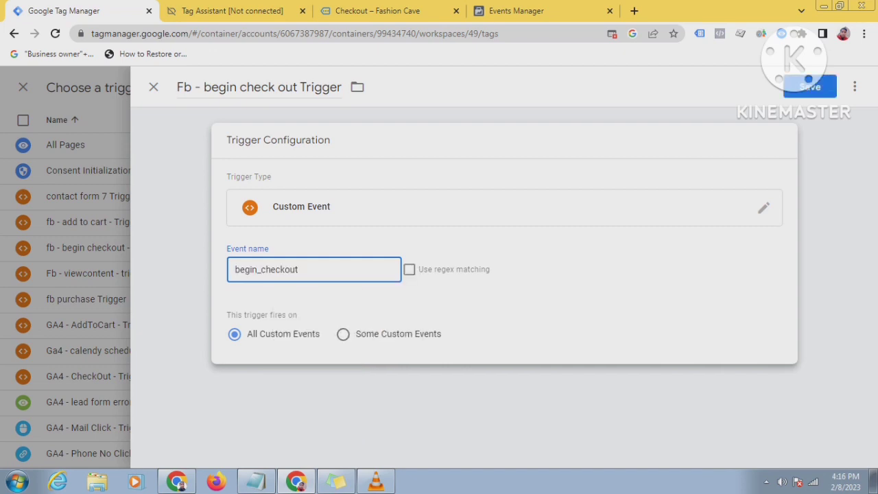
click(809, 83)
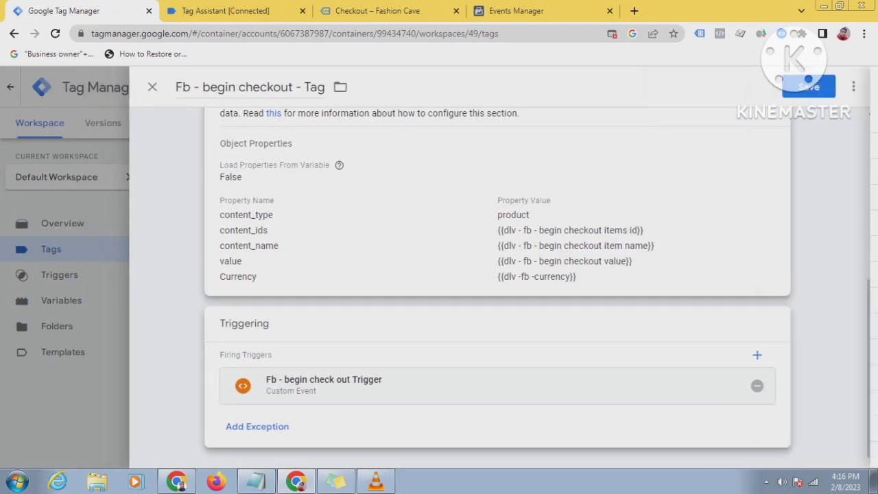
Step: Review the configuration of the Fb - begin checkout - Tag and save the tag
scroll(499, 274, up, 4)
scroll(341, 229, up, 1)
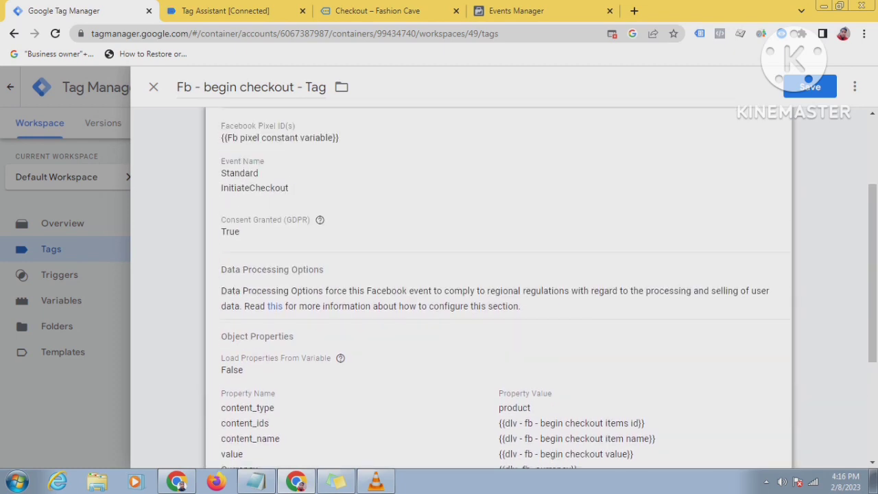
scroll(341, 229, down, 2)
scroll(341, 229, up, 3)
scroll(498, 288, up, 1)
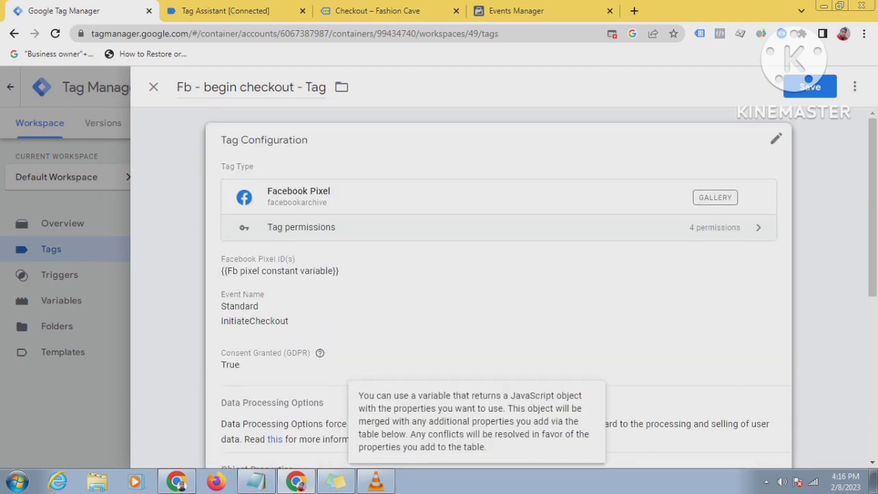
click(809, 87)
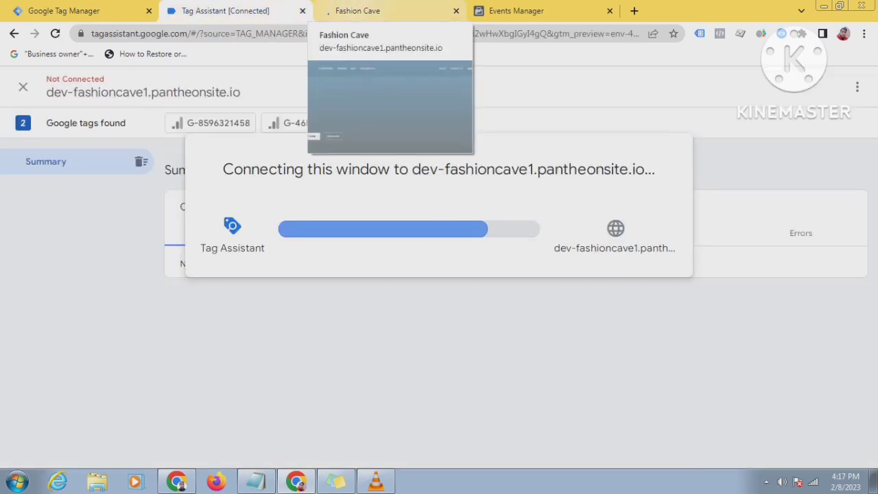
Step: Connect the Tag Assistant preview to the store site and clear the test events activity of the fashioncave1 pixel in Facebook Events Manager
click(439, 311)
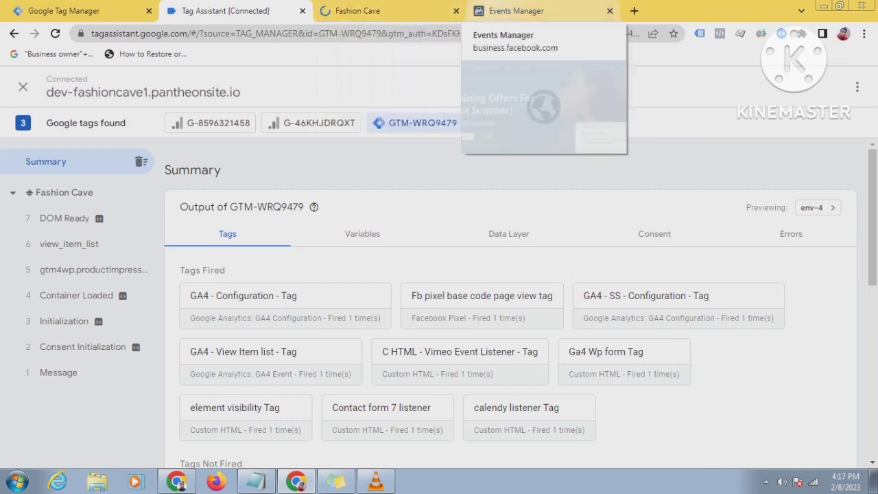
click(521, 10)
click(783, 235)
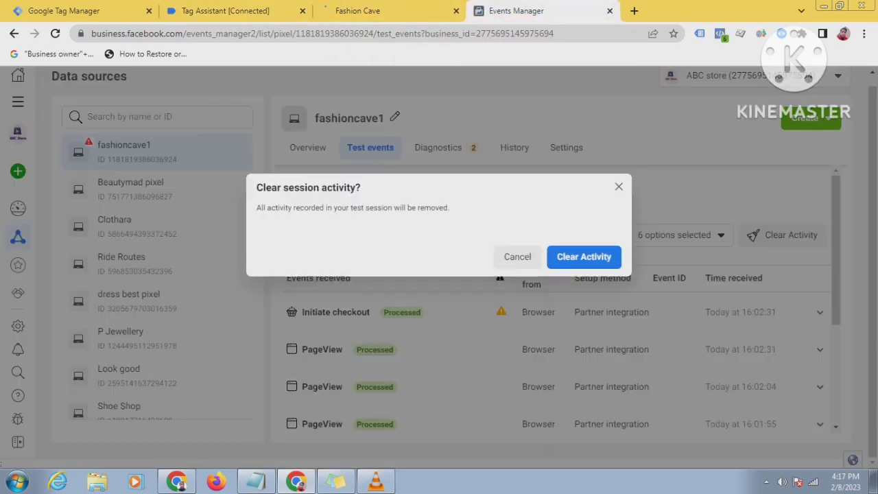
click(584, 255)
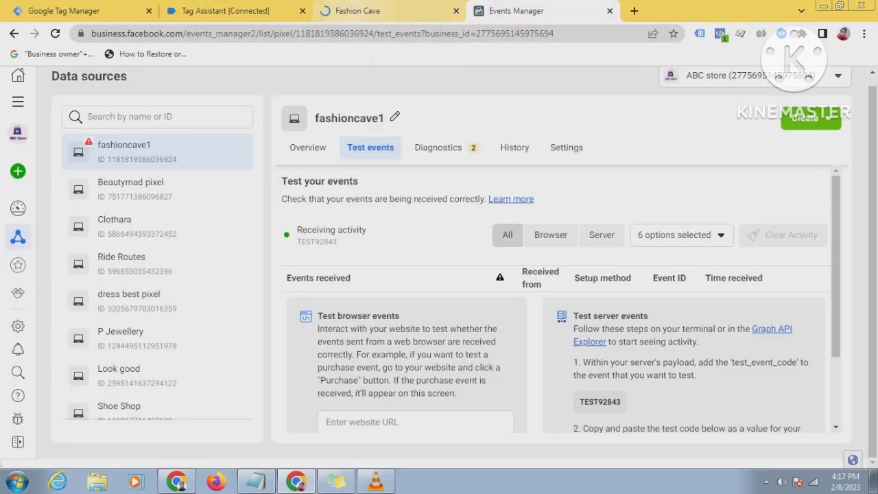
Step: Compare the home page's events in Tag Assistant with the test events received in Facebook Events Manager
click(237, 11)
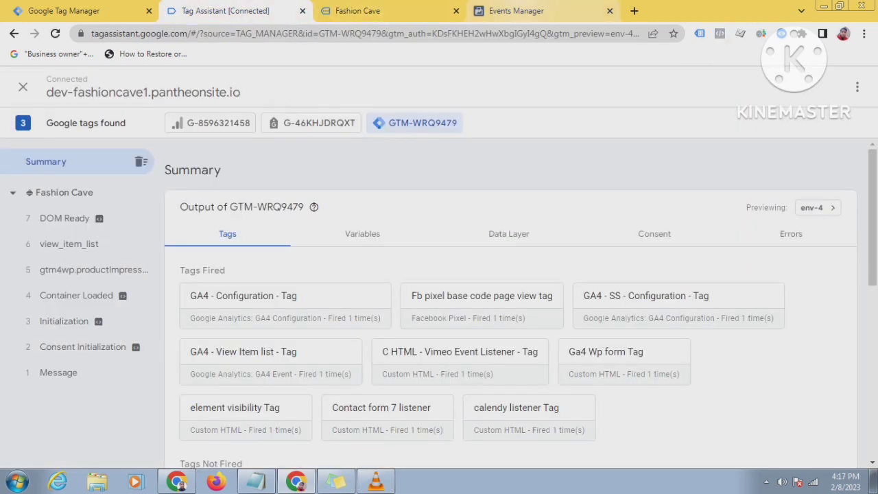
click(517, 11)
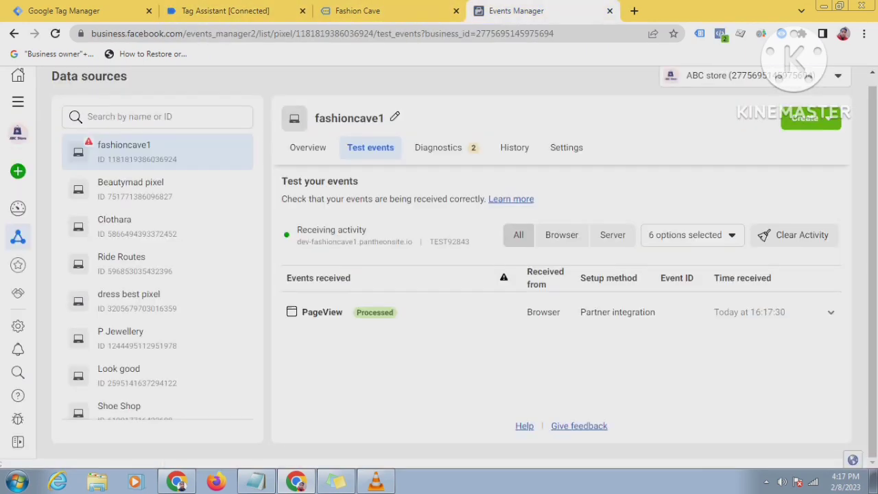
click(364, 11)
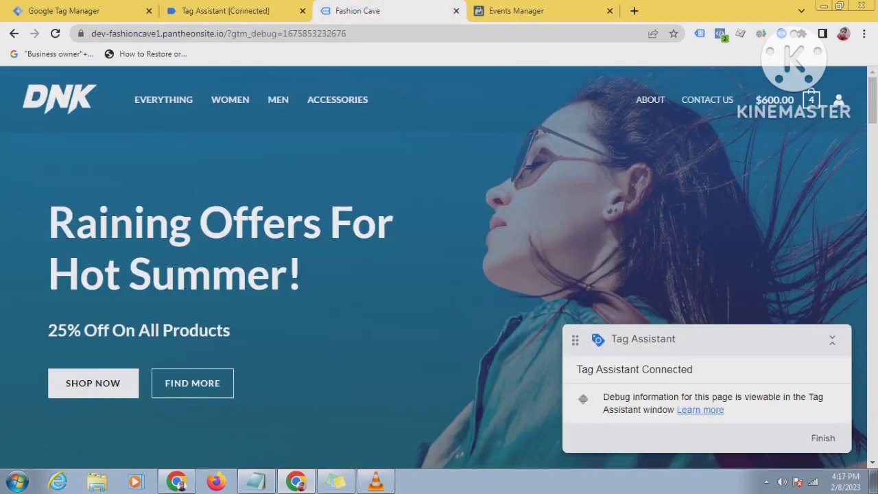
click(226, 11)
click(517, 11)
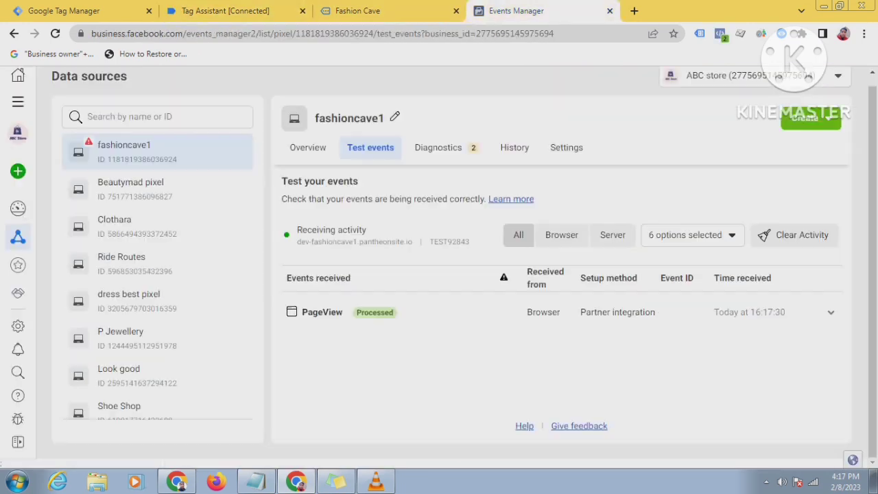
click(226, 11)
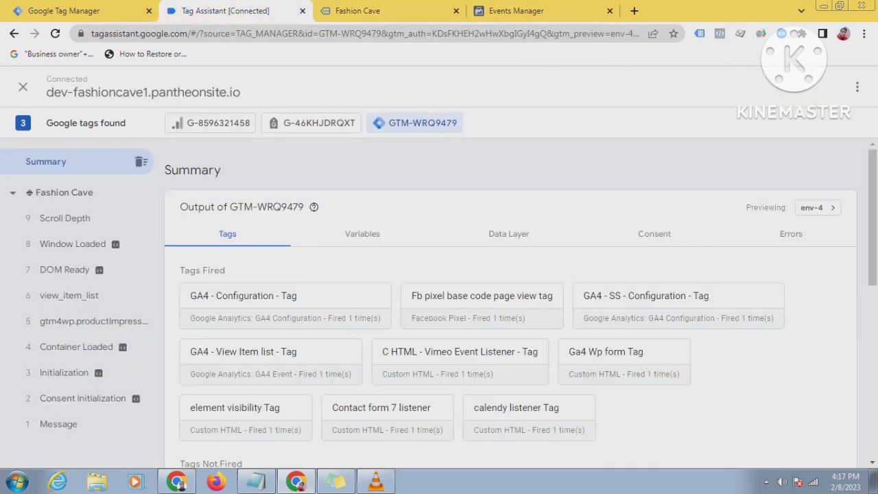
Step: On the Fashion Cave site, open the Anchor Bracelet product and add one in Brown to the cart
click(364, 11)
scroll(439, 268, down, 2)
scroll(268, 206, down, 8)
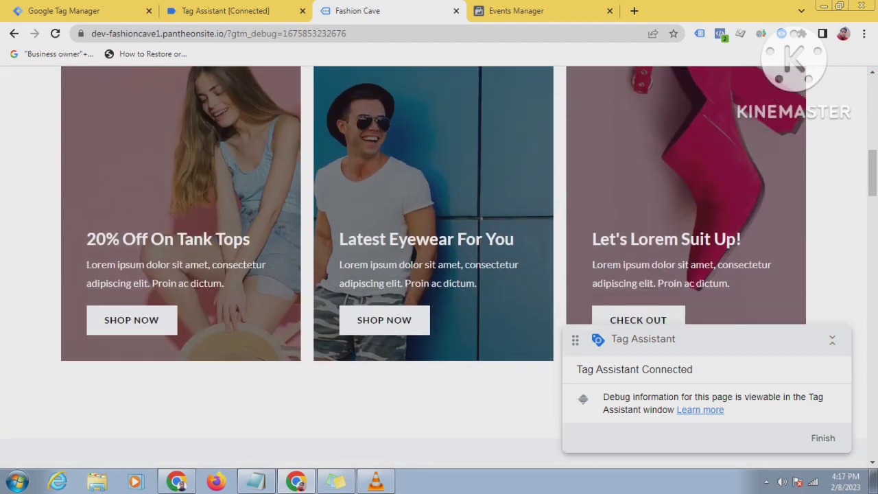
scroll(267, 237, down, 3)
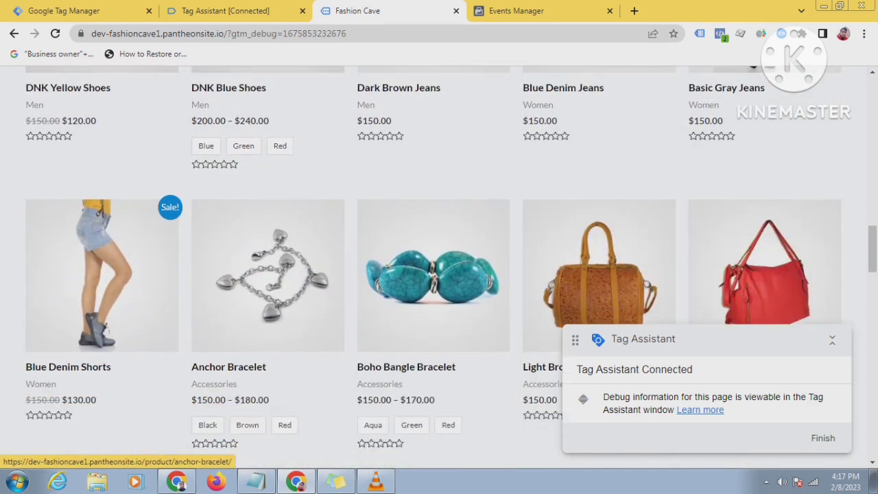
click(268, 240)
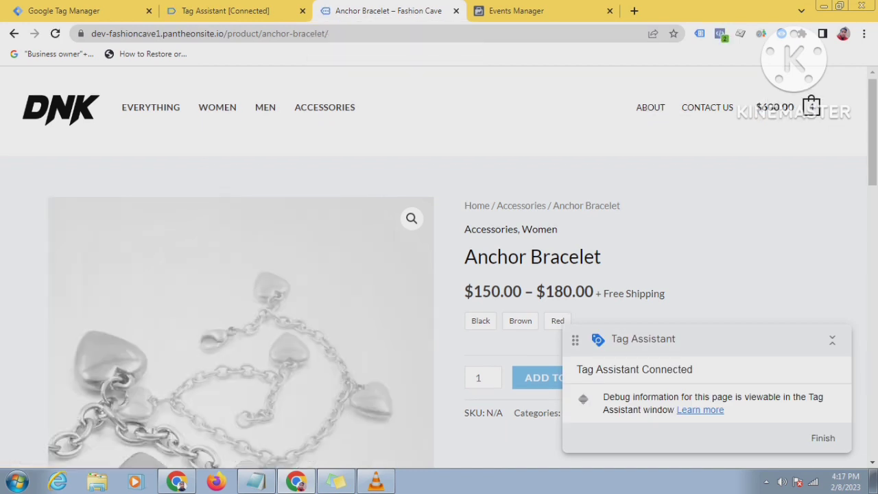
scroll(439, 268, down, 2)
click(520, 200)
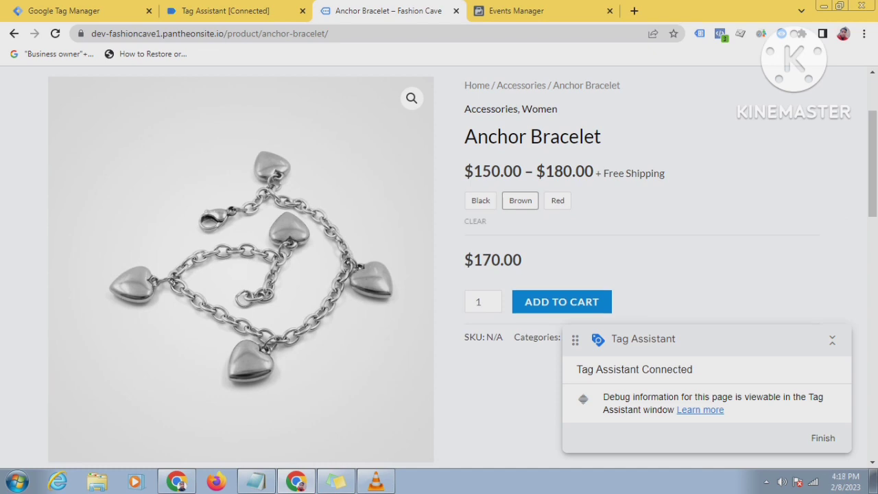
click(561, 302)
scroll(395, 306, up, 1)
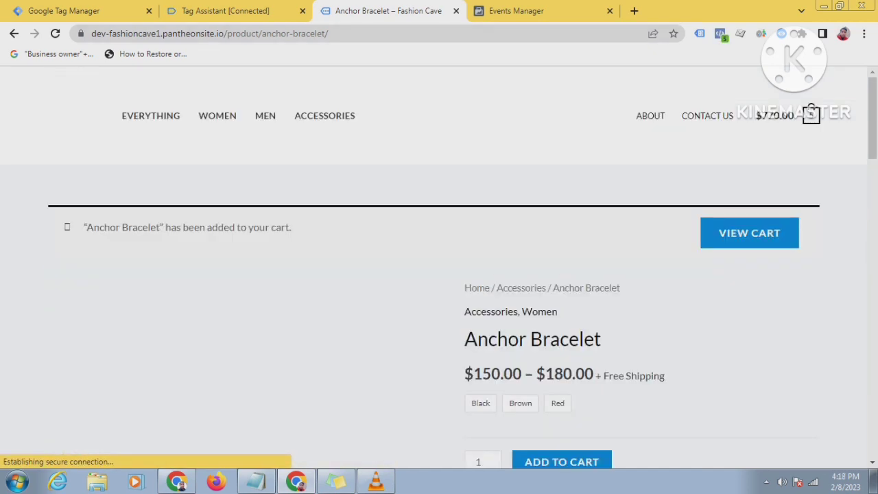
Step: Open the Gray Pattern Tshirt from the related products and add one in Blue to the cart
scroll(439, 267, down, 7)
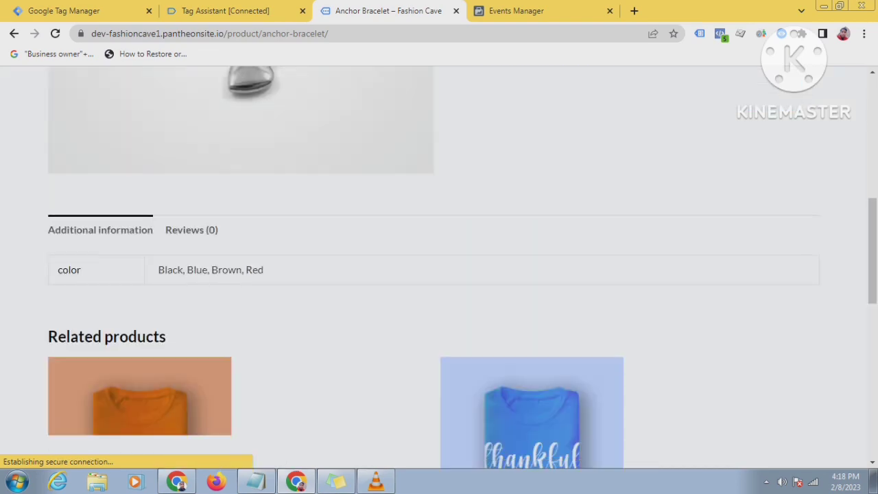
scroll(335, 268, down, 3)
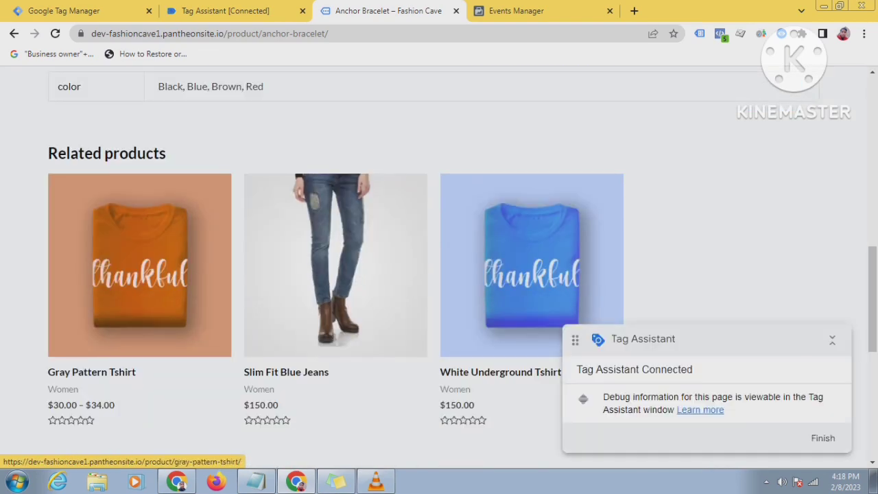
scroll(335, 268, up, 8)
scroll(336, 268, down, 8)
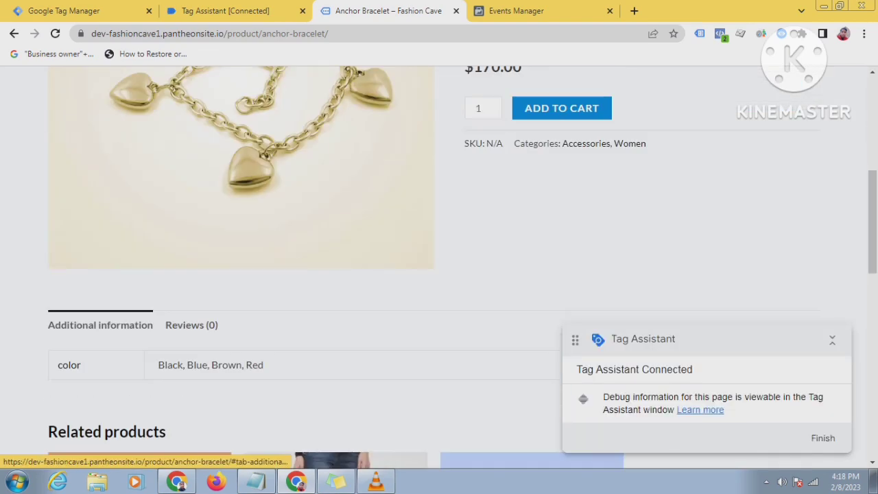
click(140, 329)
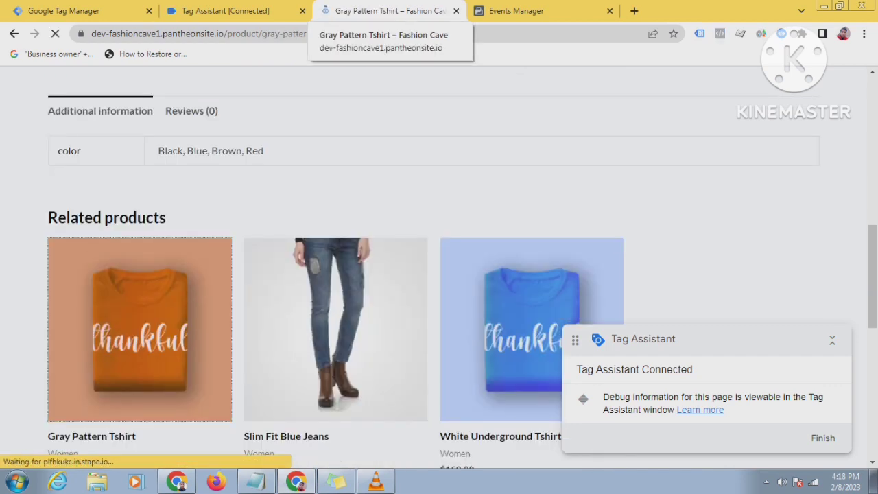
scroll(240, 274, down, 2)
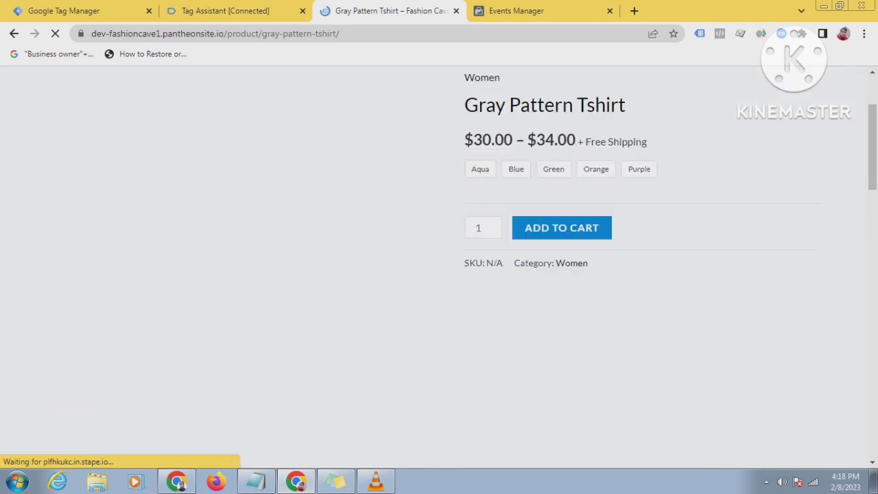
scroll(240, 274, up, 1)
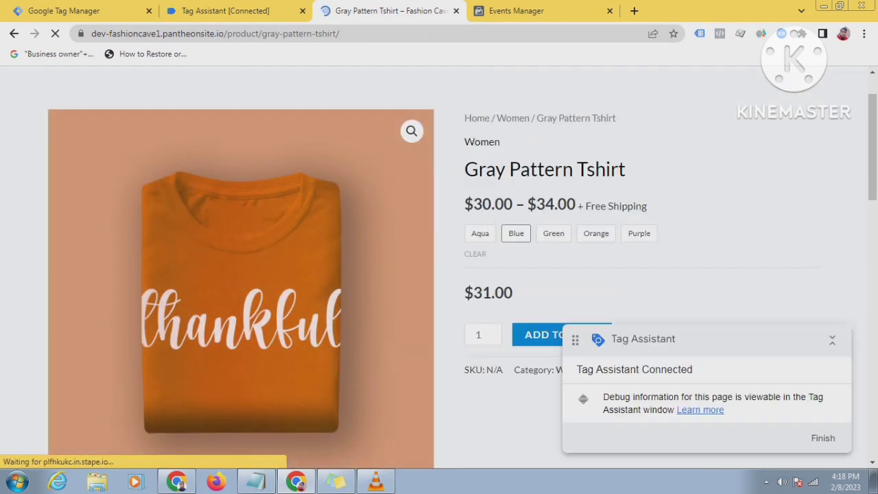
scroll(516, 267, down, 1)
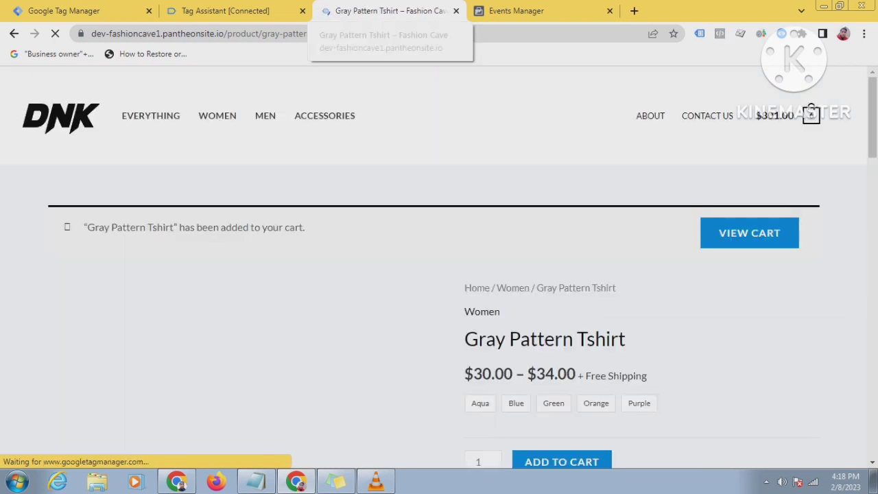
Step: Open Slim Fit Blue Jeans from the related products and add one pair to the cart
scroll(439, 267, down, 5)
scroll(439, 268, down, 5)
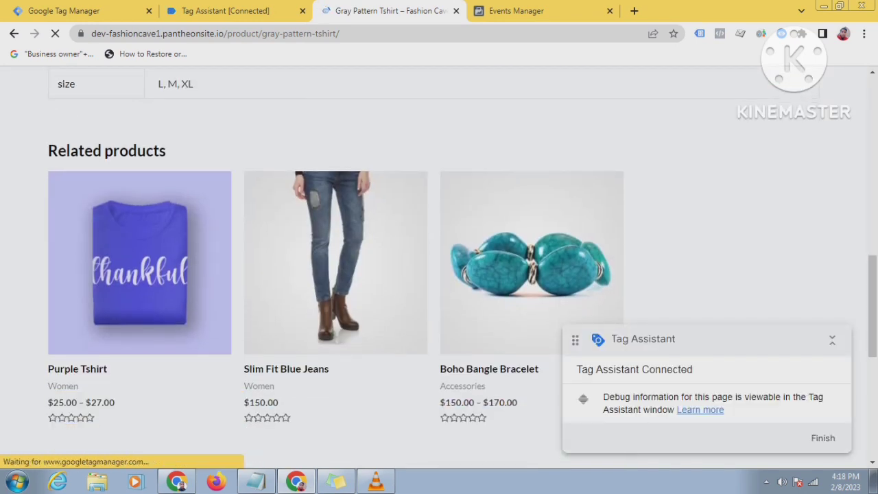
click(335, 263)
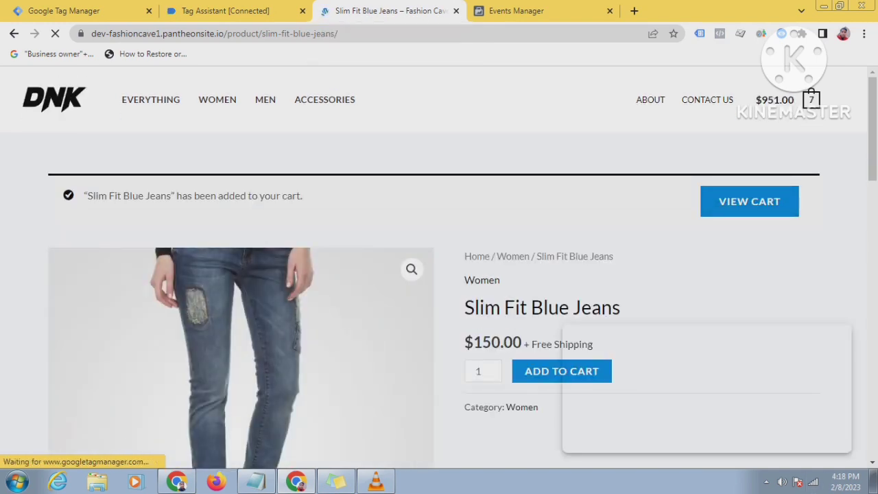
Step: Open the cart and review its products and quantities, with a brief check of the test events in Events Manager
click(749, 202)
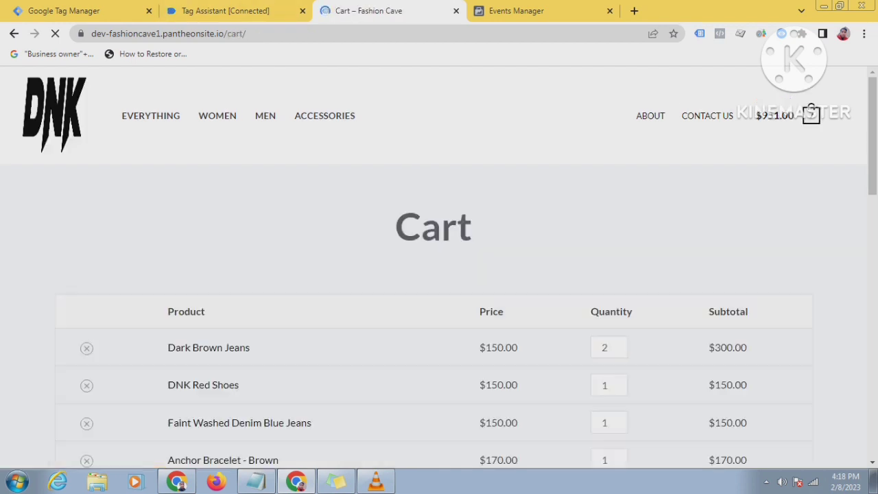
scroll(288, 258, down, 3)
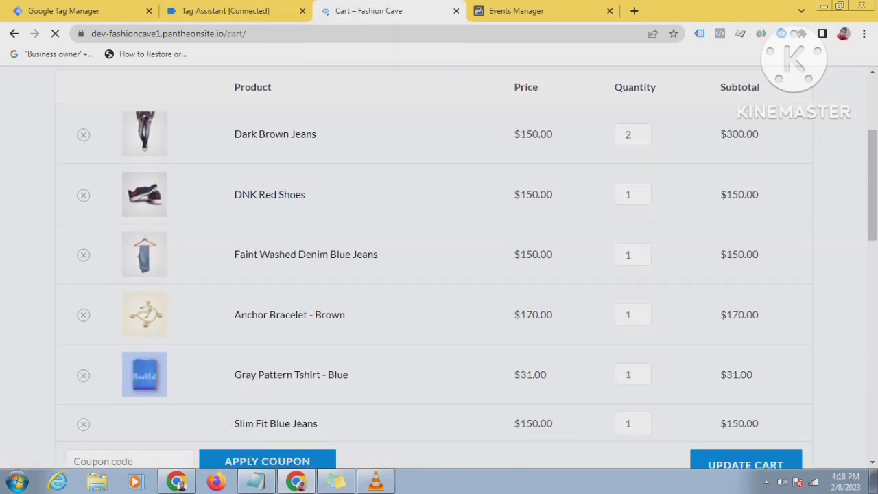
scroll(439, 266, down, 1)
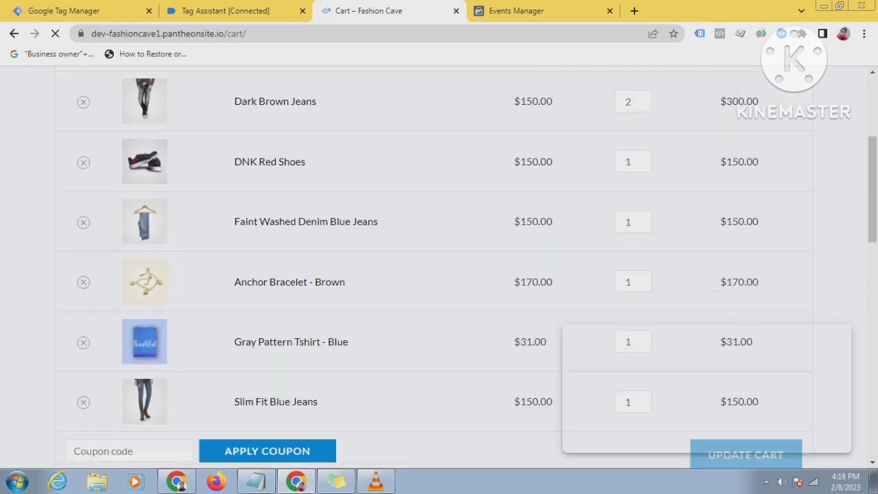
scroll(276, 305, down, 1)
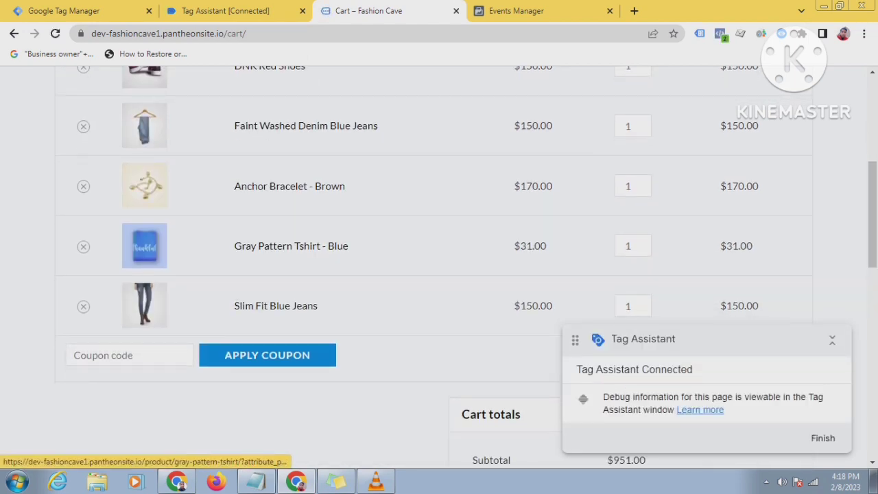
scroll(466, 265, up, 1)
scroll(438, 266, up, 1)
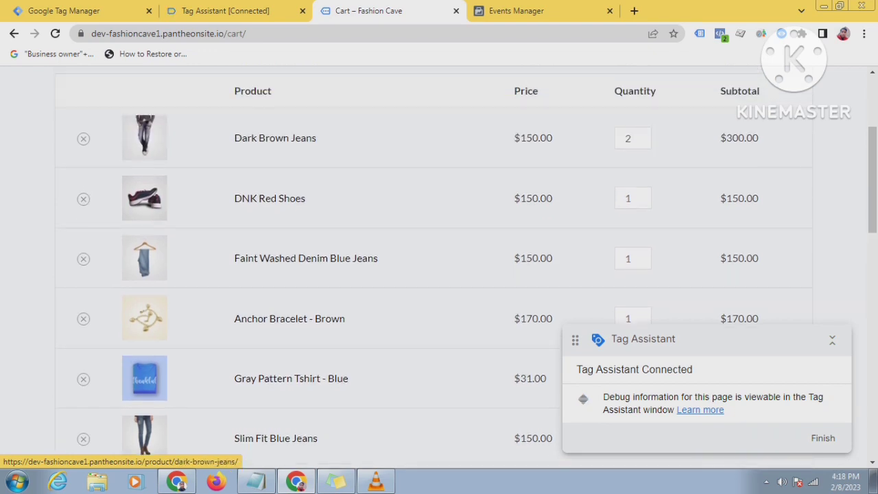
scroll(439, 266, up, 1)
scroll(438, 266, down, 1)
scroll(439, 266, down, 4)
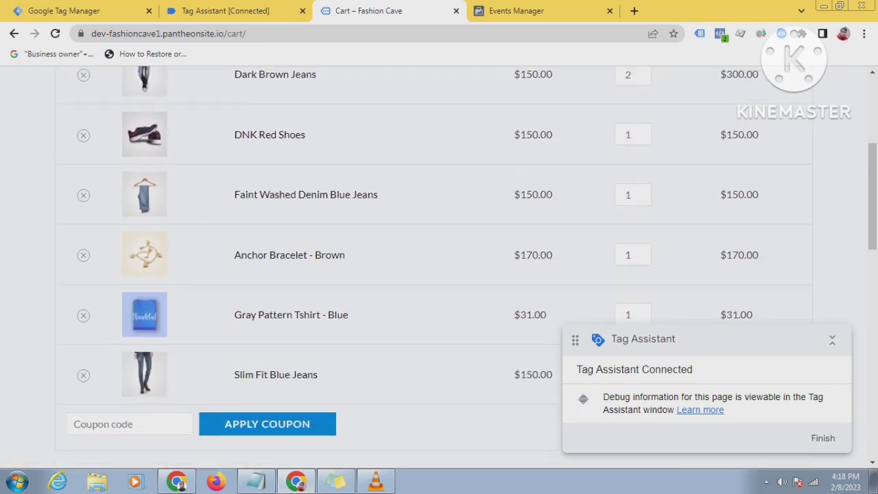
scroll(439, 266, up, 3)
scroll(467, 267, up, 4)
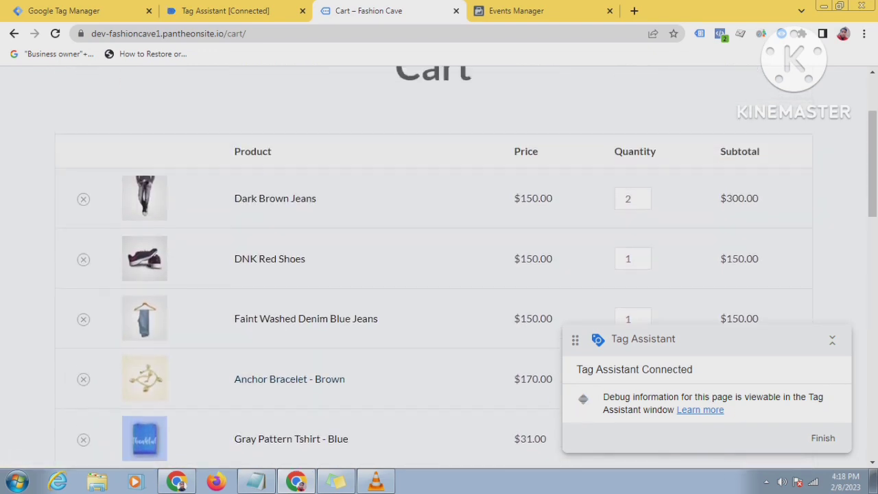
key(ctrl+Tab)
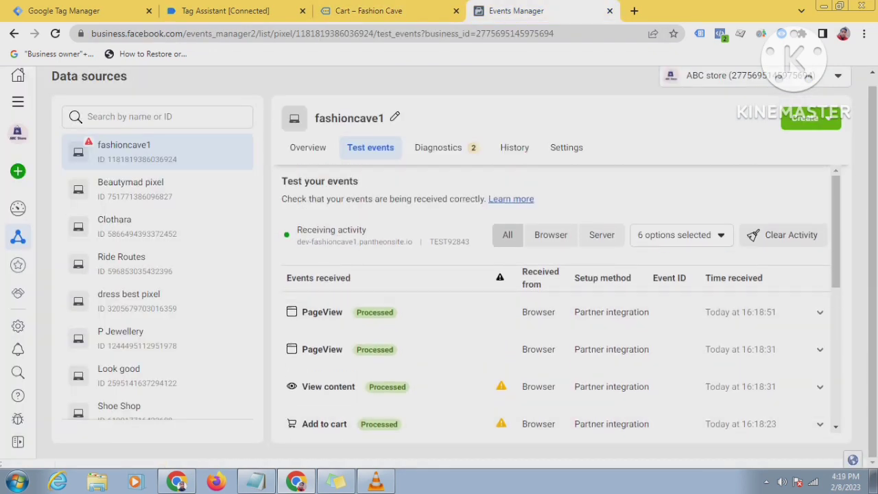
key(ctrl+shift+Tab)
Step: Proceed from the cart to checkout and review the billing details and order summary
scroll(439, 268, down, 8)
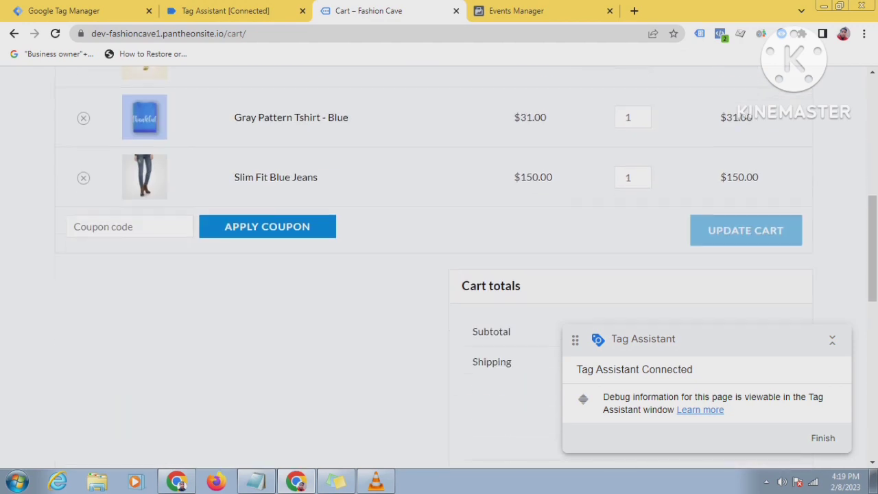
scroll(439, 267, down, 2)
click(617, 267)
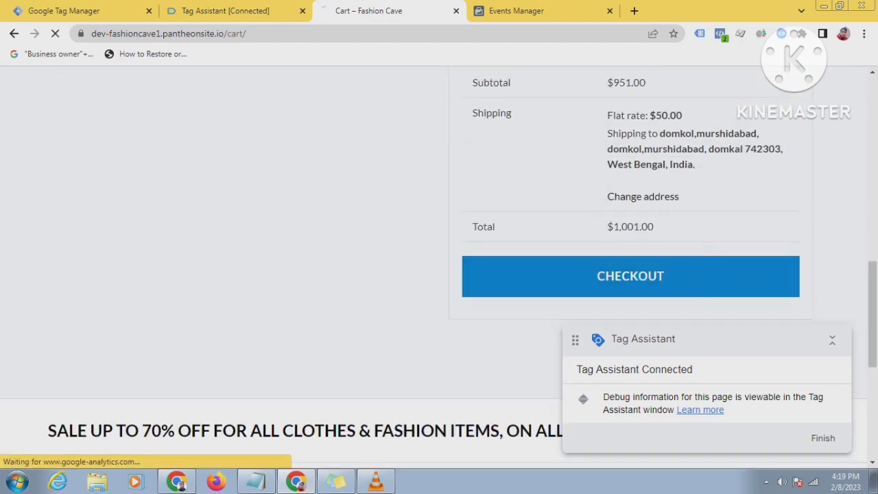
scroll(438, 267, up, 6)
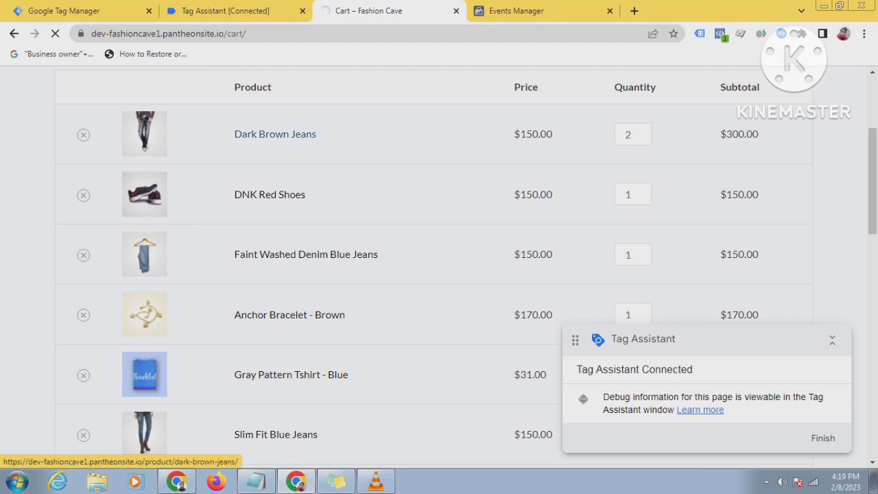
scroll(439, 267, down, 2)
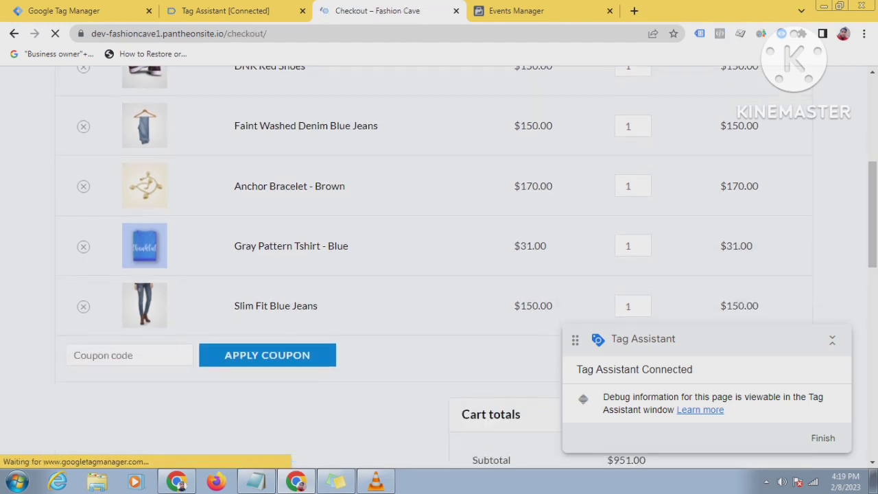
scroll(438, 268, down, 2)
scroll(438, 267, down, 2)
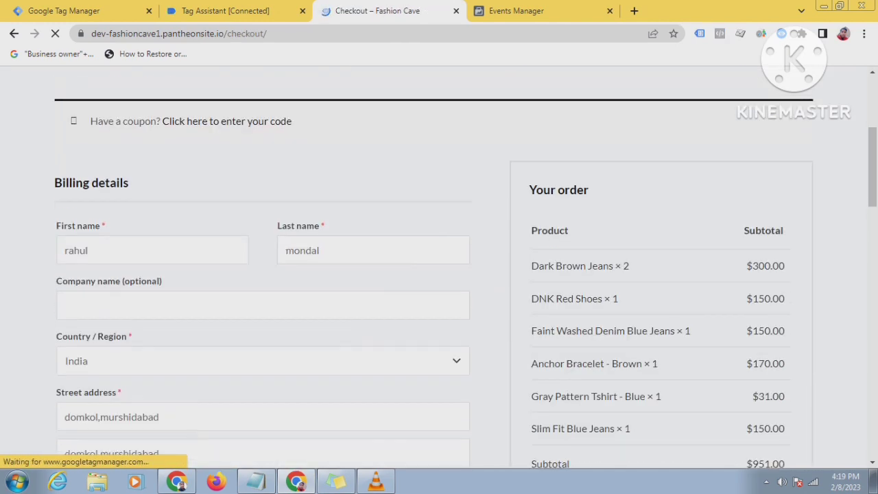
scroll(439, 267, down, 2)
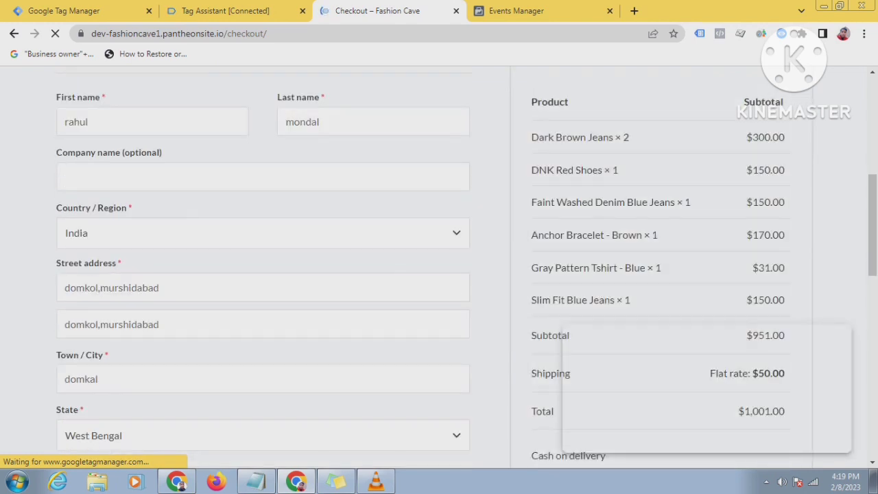
scroll(438, 268, up, 5)
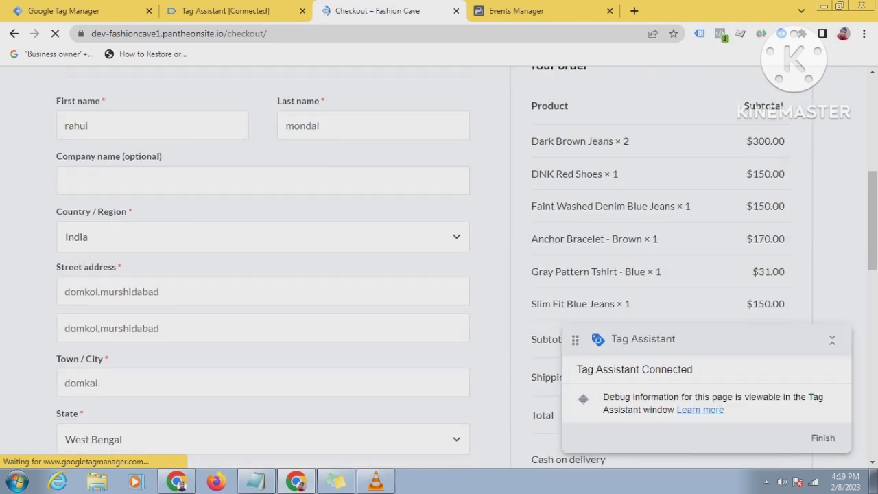
Step: In Facebook Events Manager, expand the received Initiate checkout event and show all its parameters
click(521, 10)
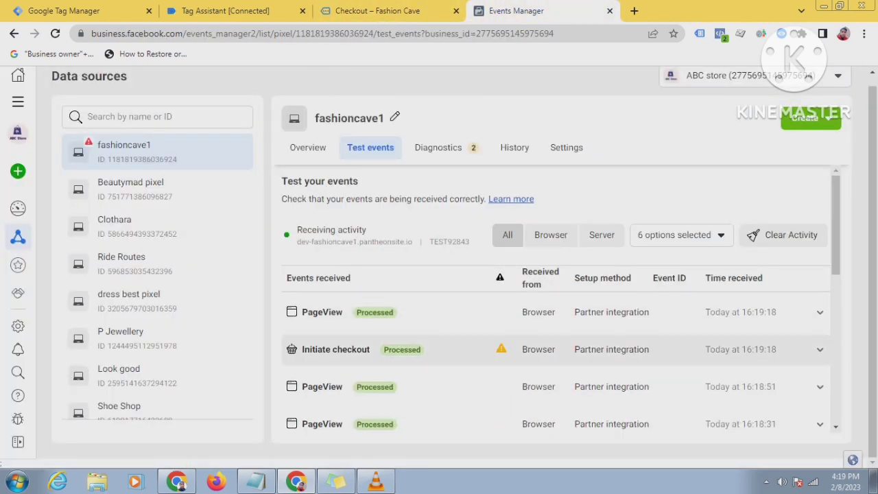
click(411, 349)
scroll(555, 309, down, 1)
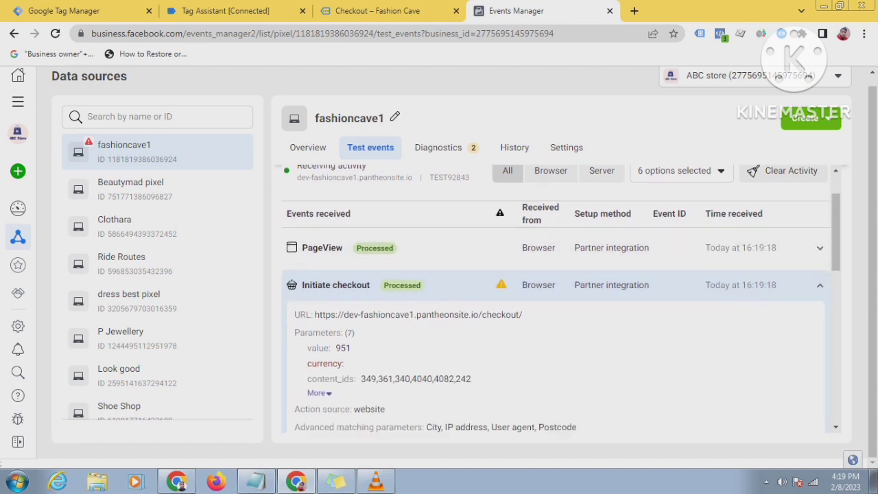
click(319, 392)
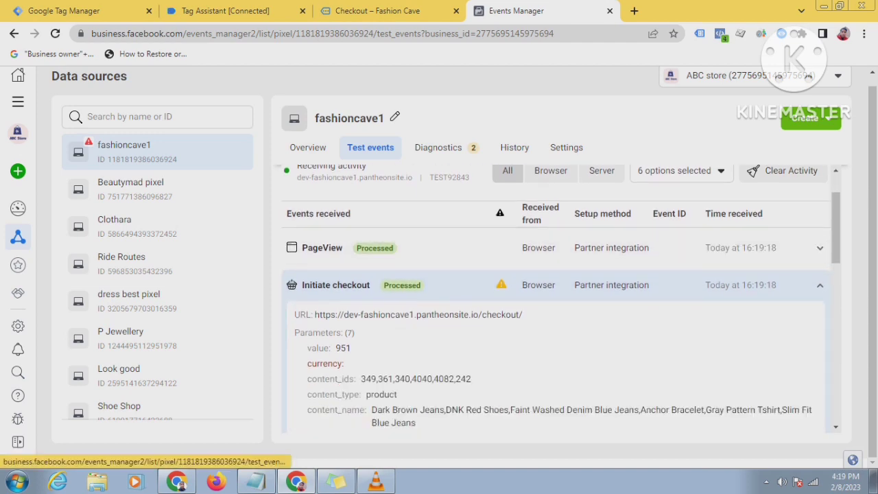
scroll(555, 309, down, 1)
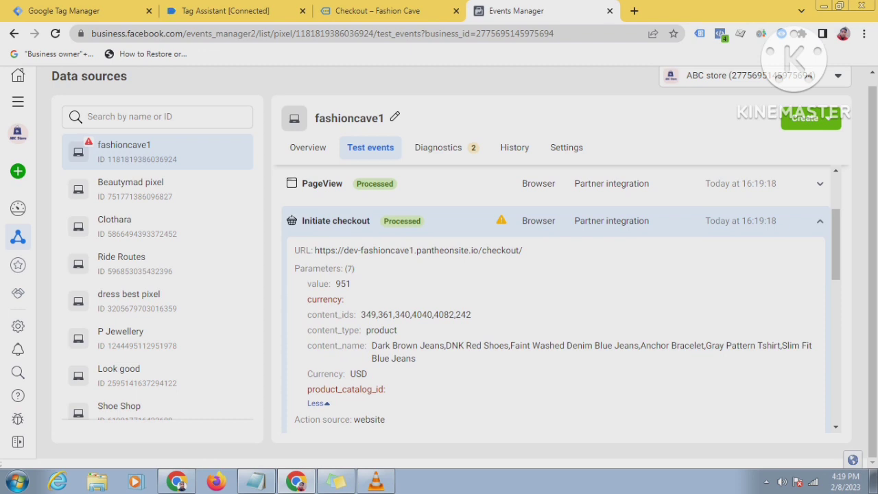
Step: Examine the content_ids parameter and its product IDs in the Initiate checkout event
drag(354, 314, 307, 314)
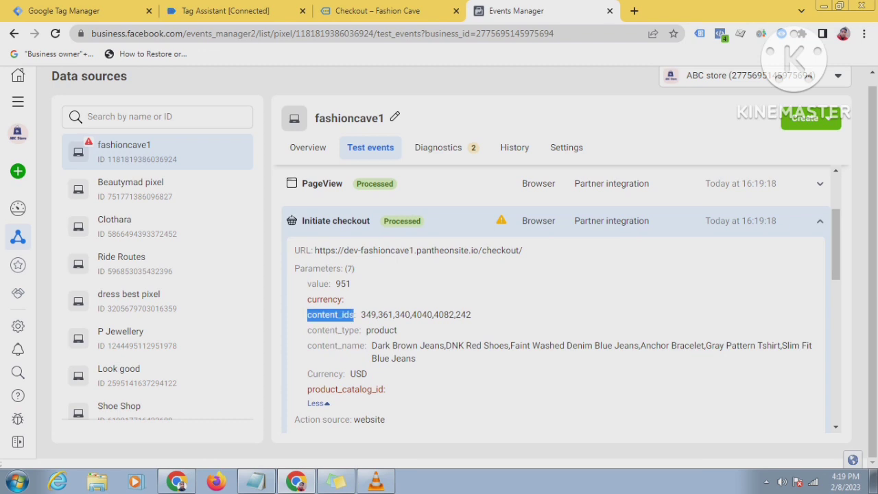
drag(365, 315, 466, 314)
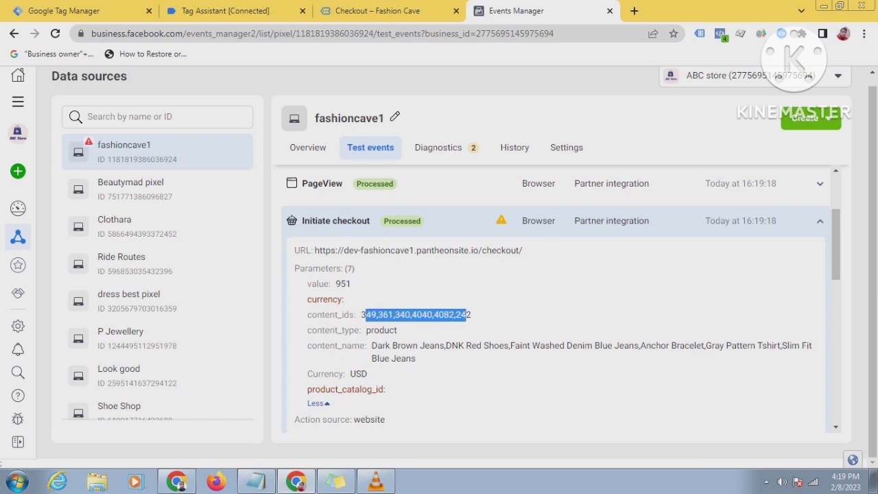
click(468, 315)
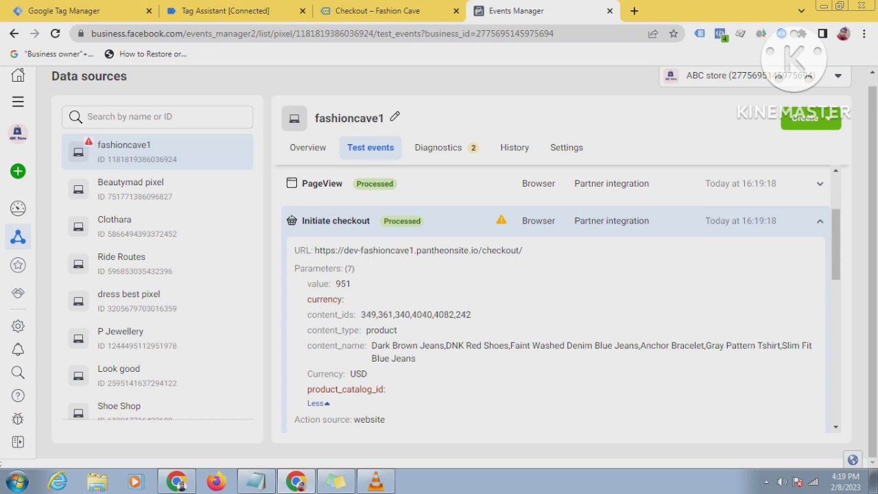
drag(361, 314, 471, 314)
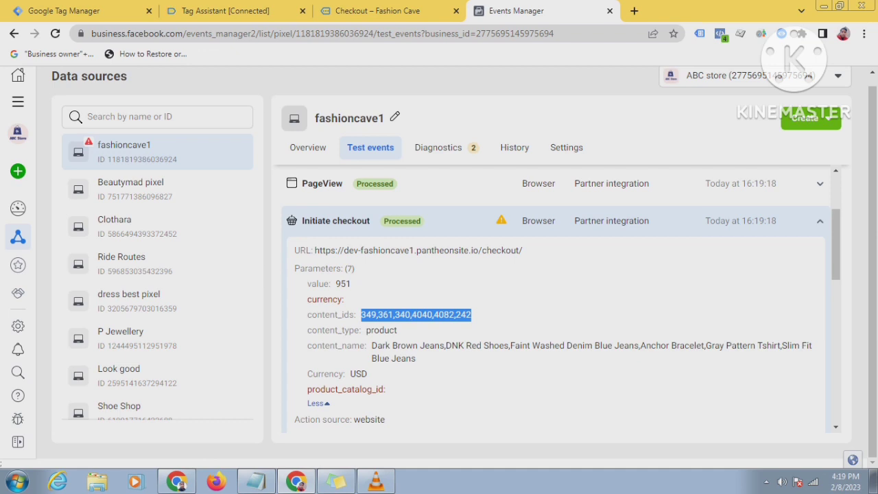
drag(353, 315, 317, 315)
click(317, 315)
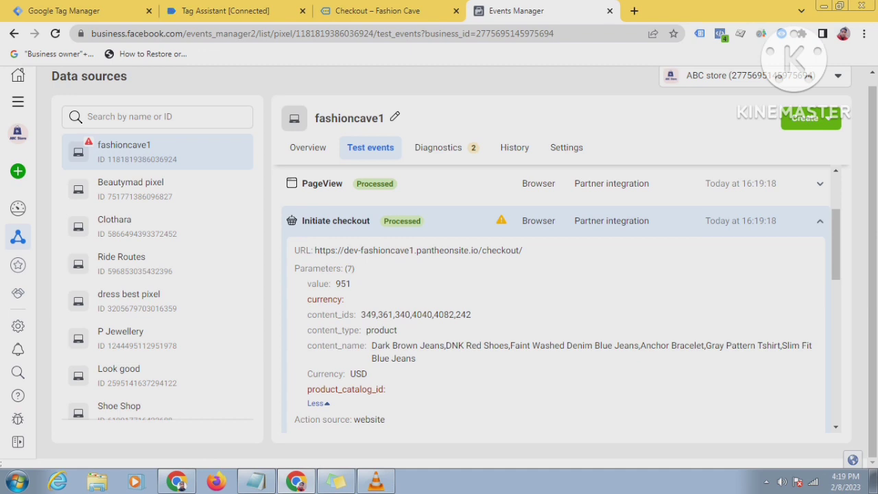
Step: In Tag Assistant, open the data layer of the checkout page's begin_checkout event and examine its currency, value and items
click(377, 10)
click(225, 11)
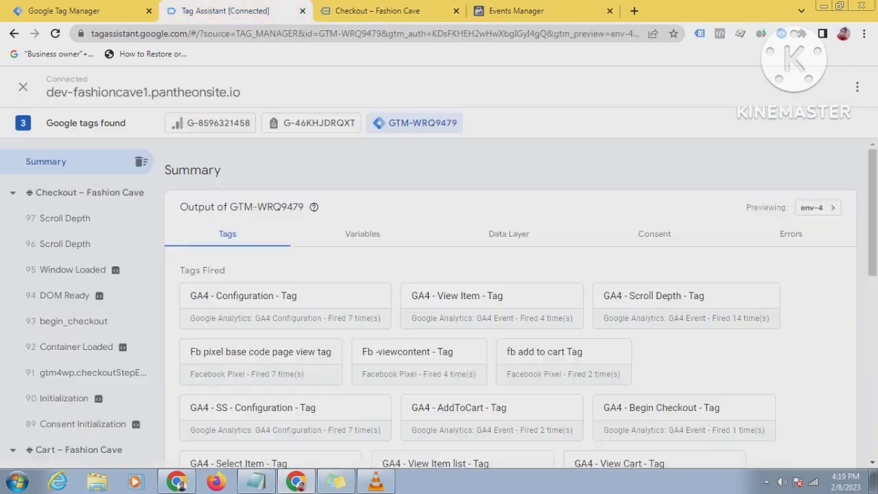
click(74, 321)
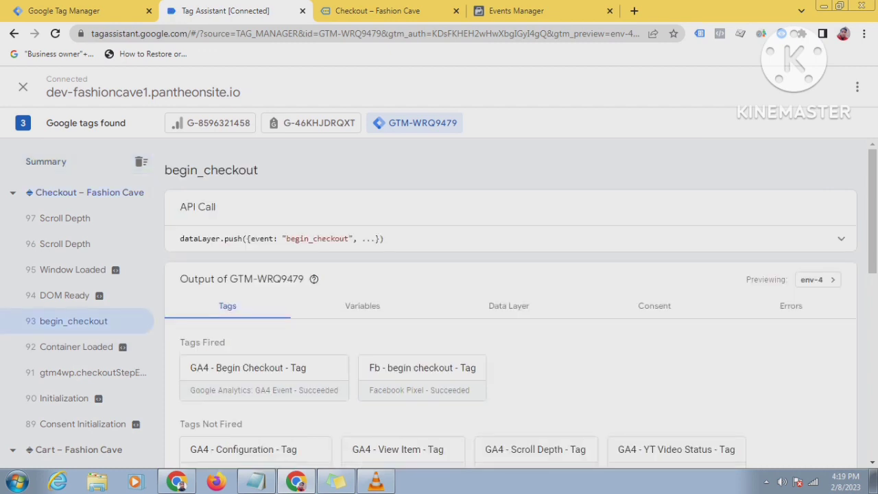
click(508, 306)
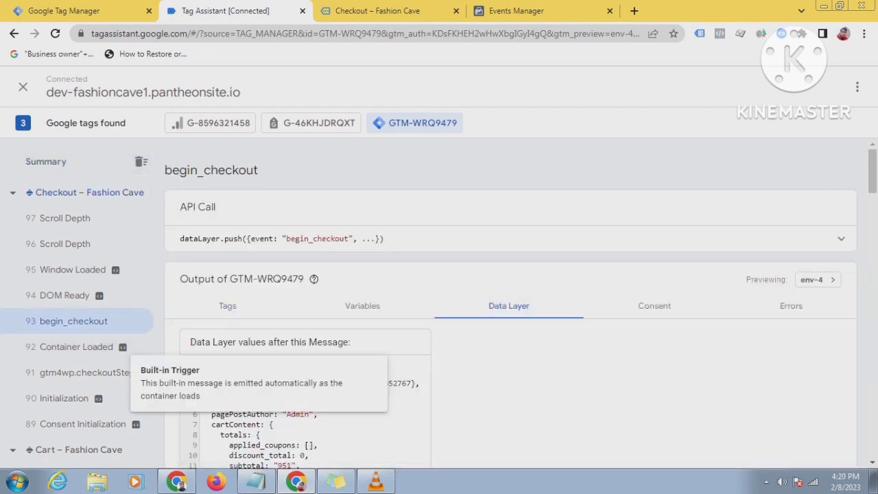
scroll(511, 302, down, 10)
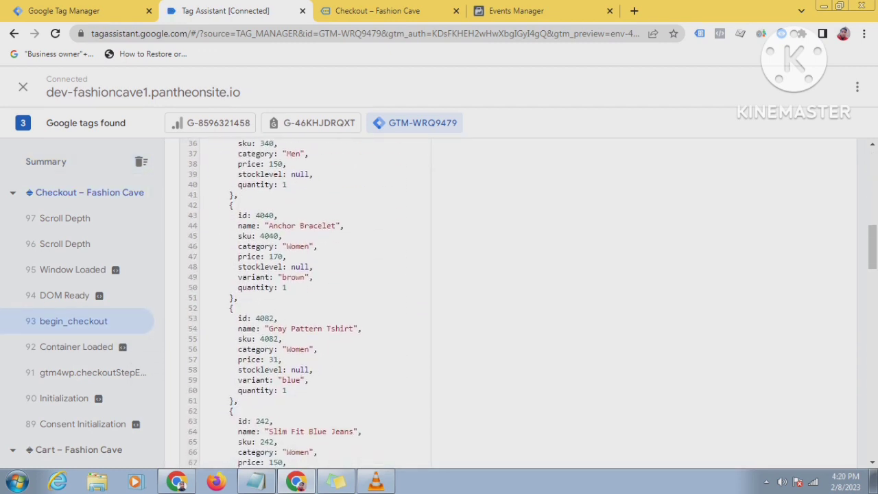
scroll(511, 302, down, 6)
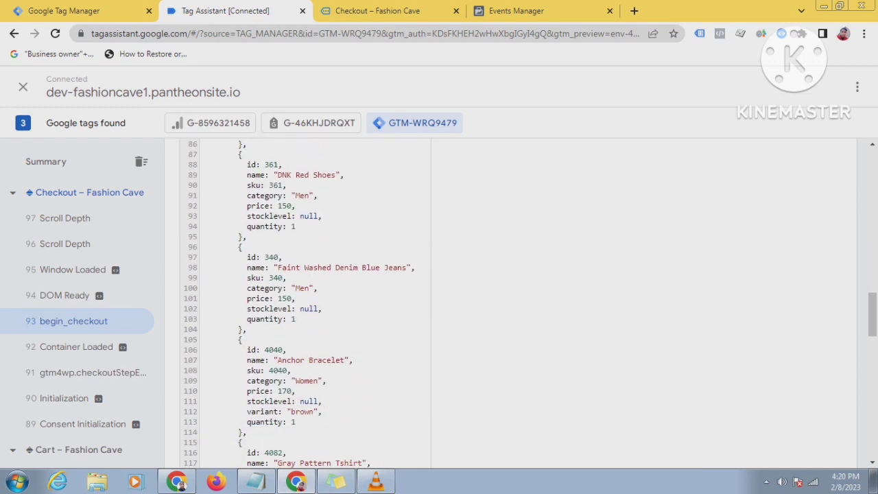
scroll(511, 301, up, 4)
scroll(511, 302, down, 10)
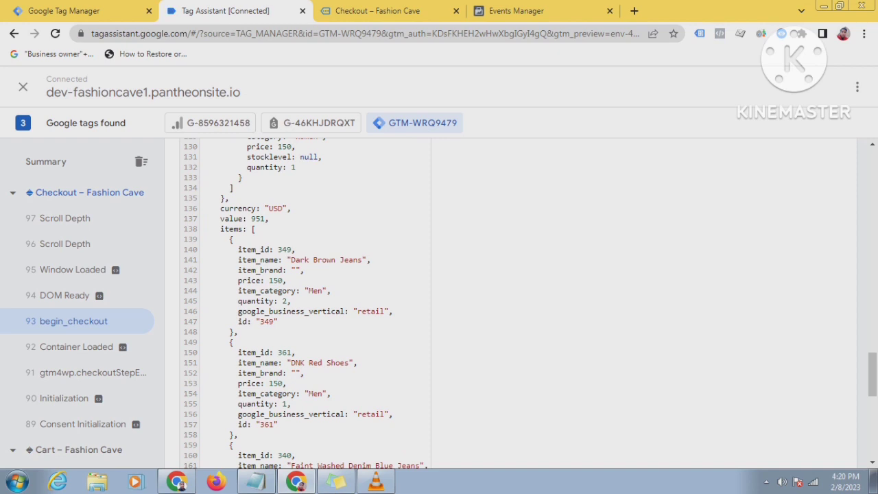
scroll(510, 302, down, 1)
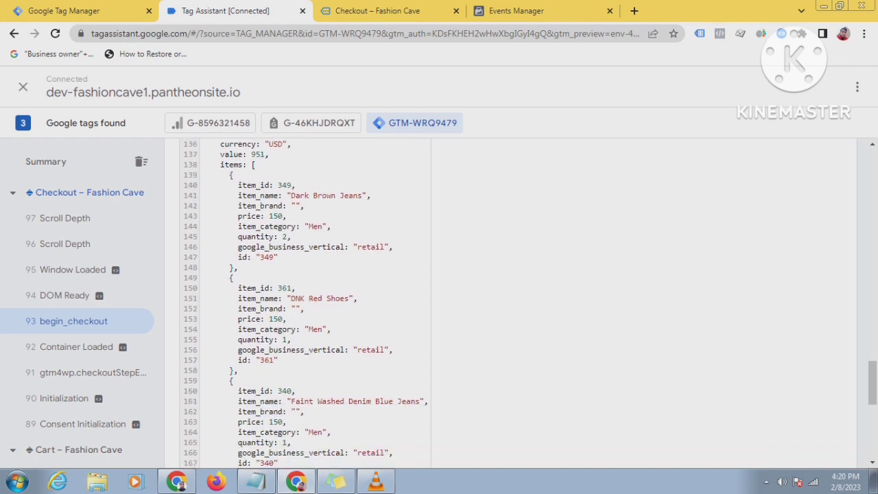
scroll(511, 302, down, 1)
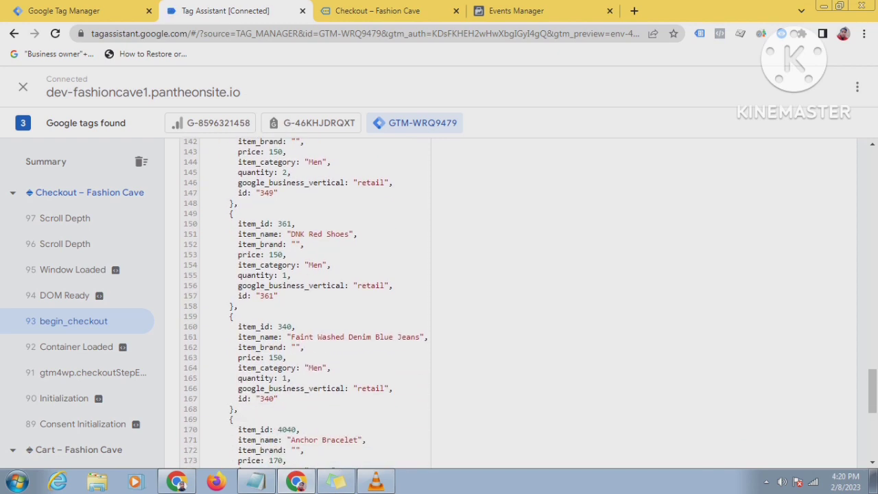
Step: Compare the Initiate checkout parameters in Events Manager with the currency, value and items of the begin_checkout data layer in Tag Assistant
click(515, 10)
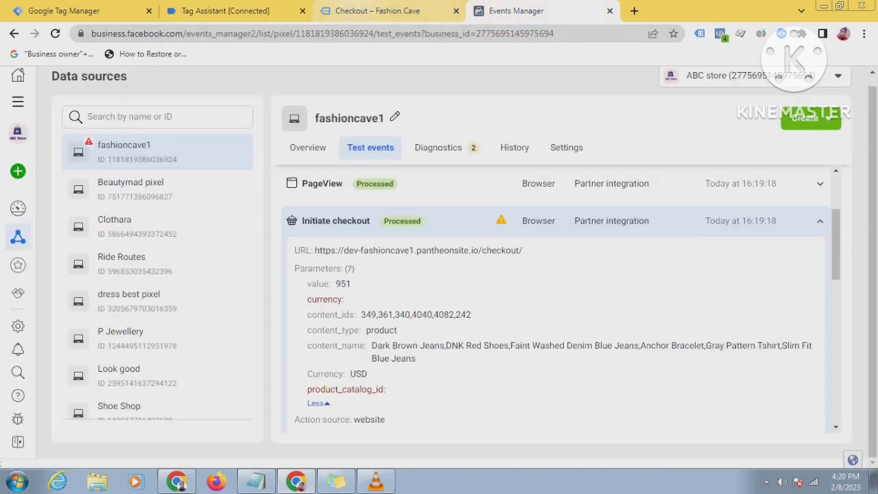
click(377, 10)
click(225, 10)
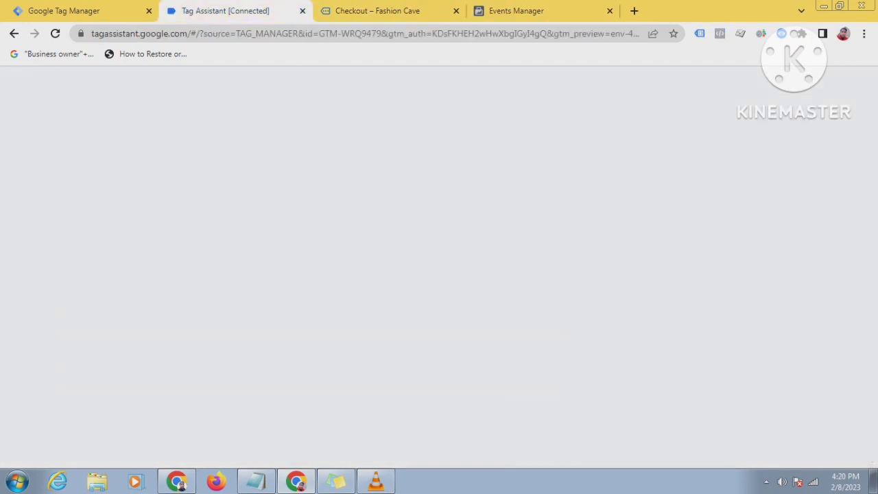
scroll(510, 302, down, 2)
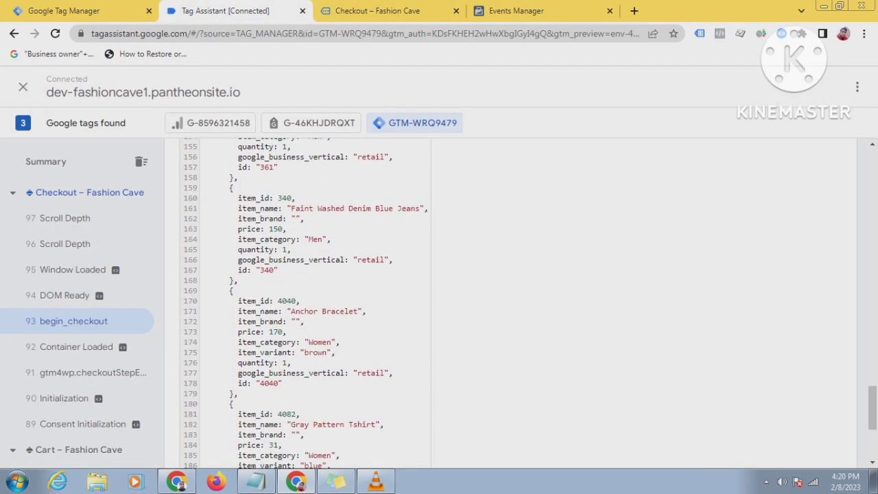
scroll(305, 302, down, 2)
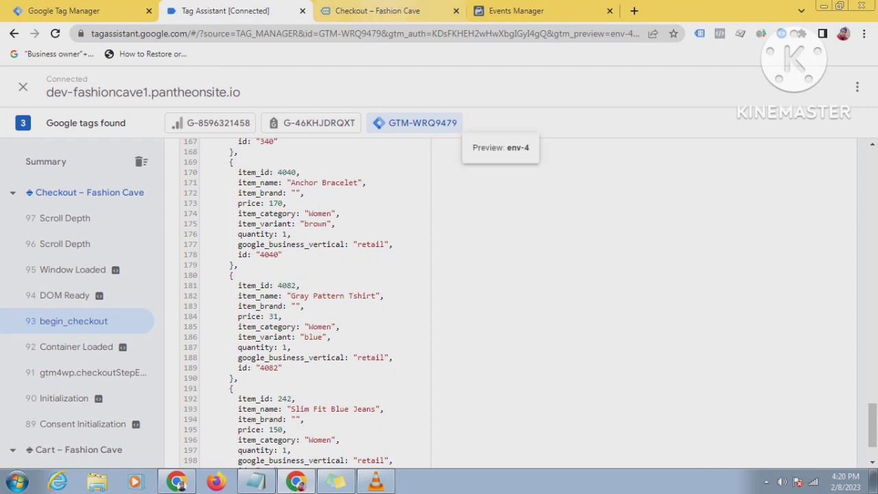
scroll(305, 302, up, 5)
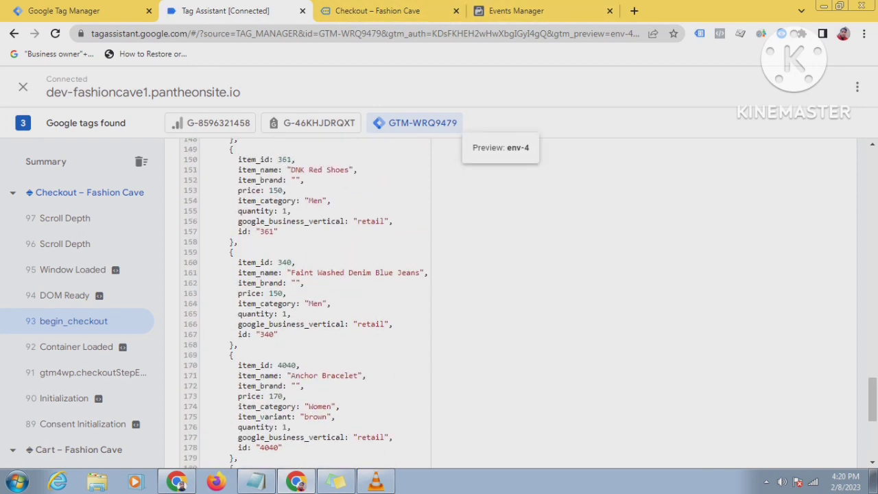
scroll(305, 302, up, 1)
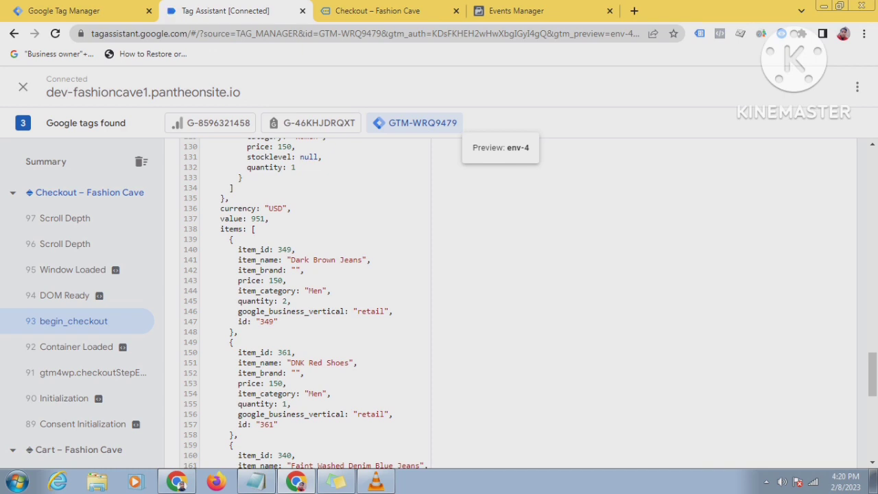
click(515, 10)
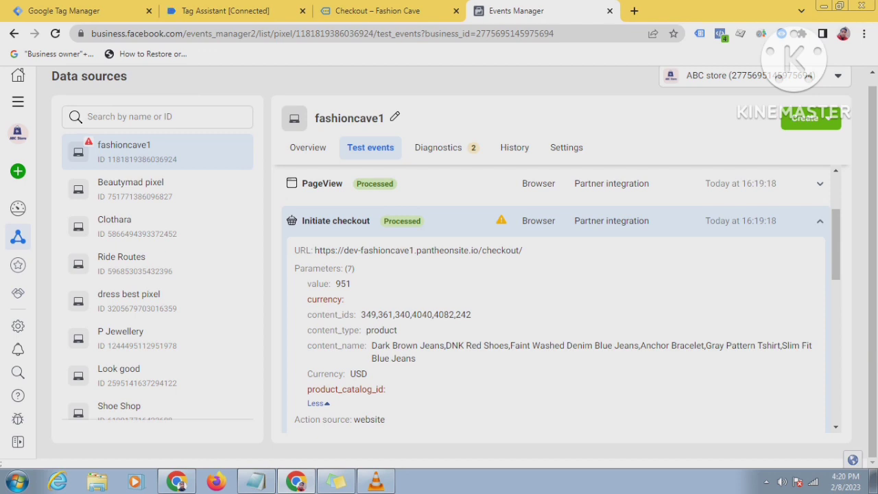
click(374, 10)
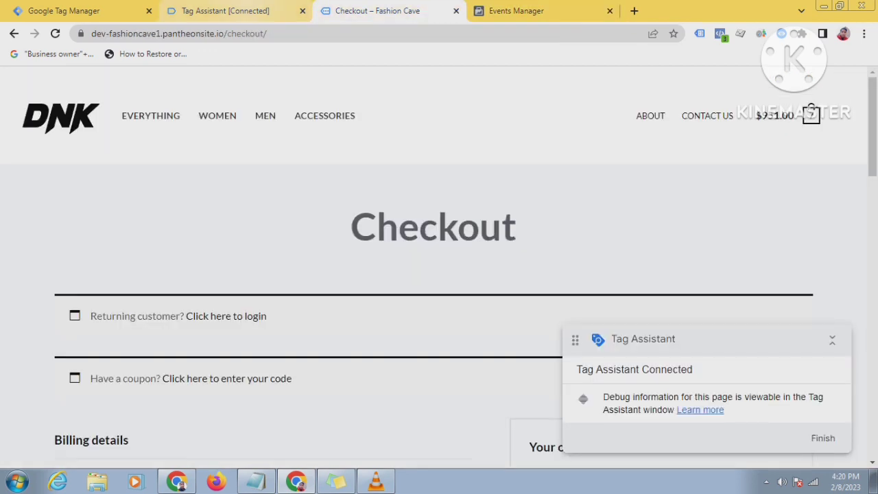
click(230, 11)
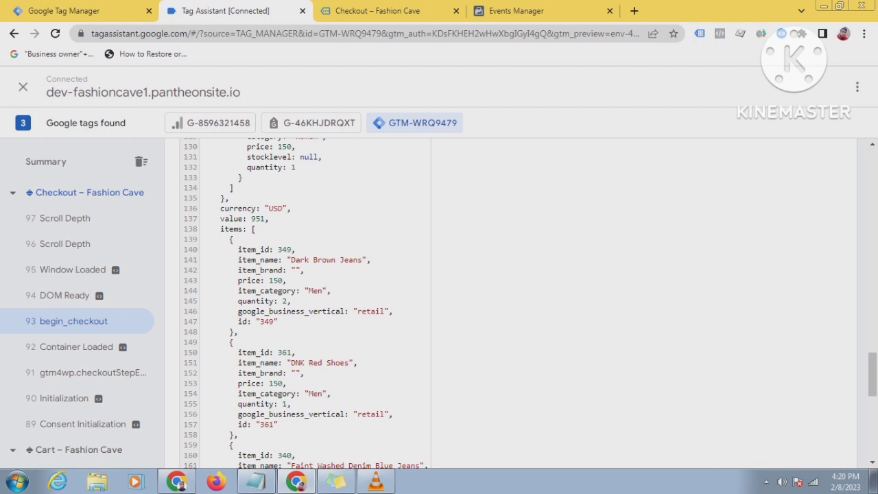
scroll(521, 302, down, 3)
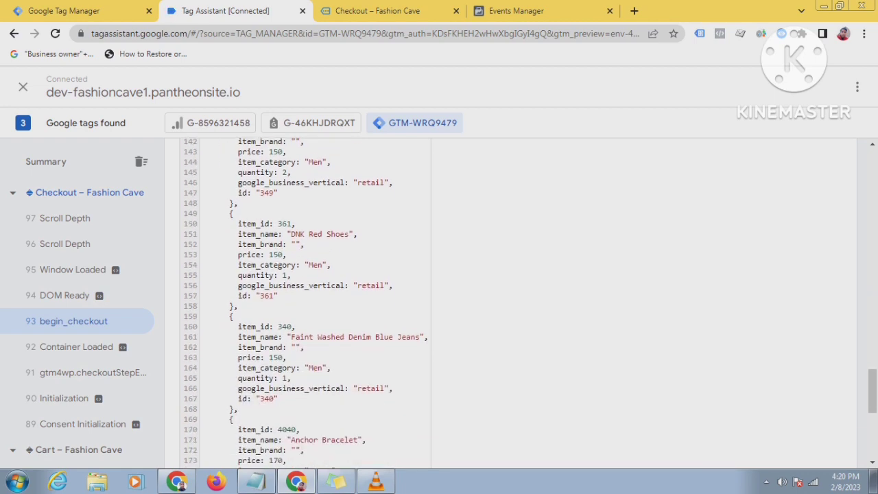
click(517, 11)
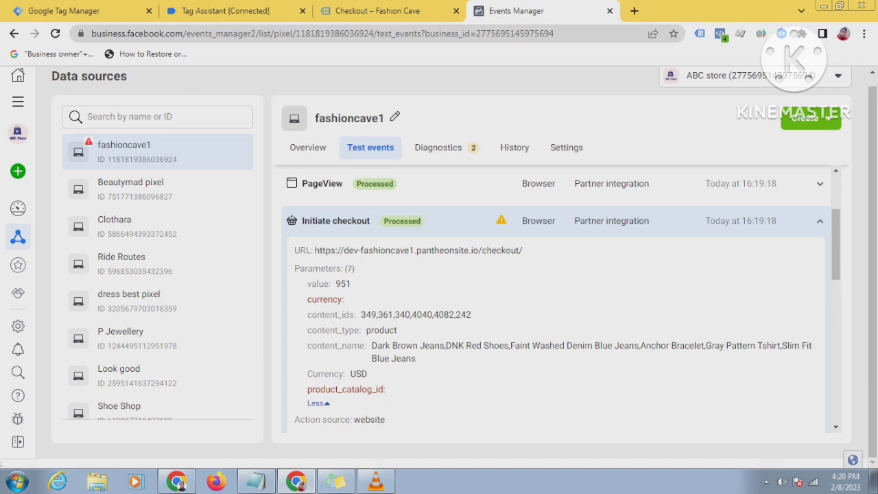
Step: Review the Initiate checkout event's active issues, expanding and collapsing the details of the missing InitiateCheckout currency parameter
scroll(555, 301, down, 2)
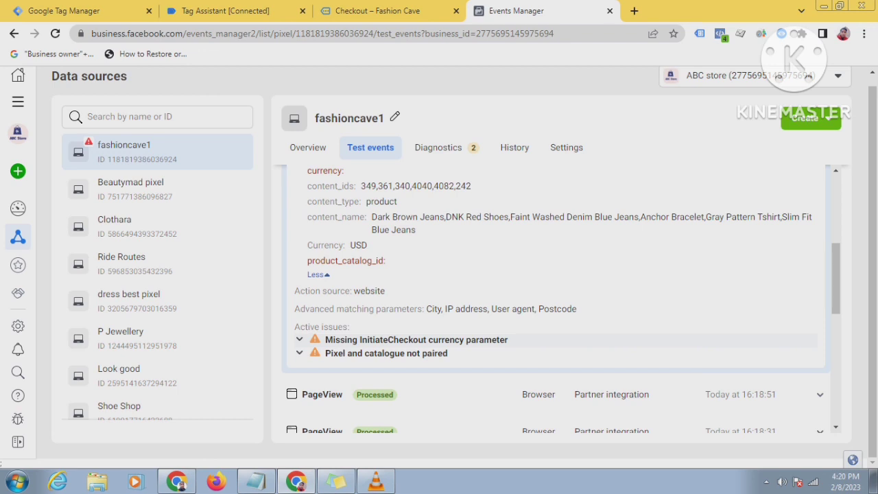
scroll(556, 301, up, 1)
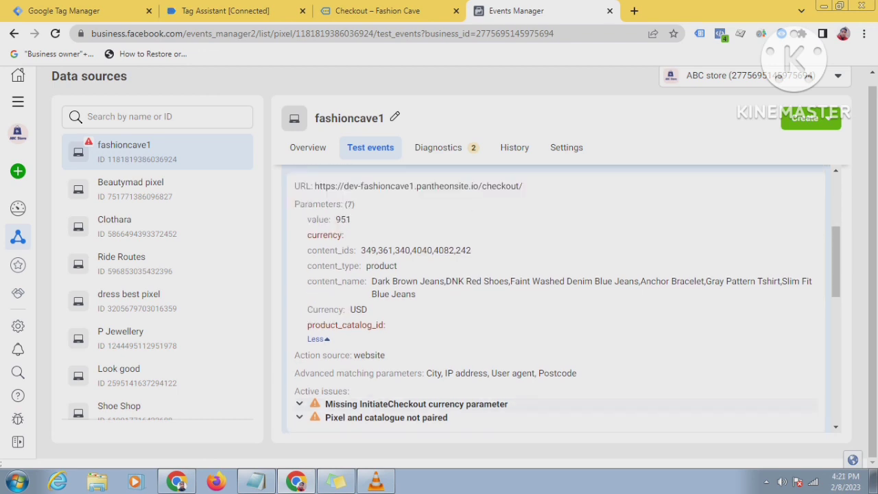
click(300, 404)
scroll(556, 302, down, 1)
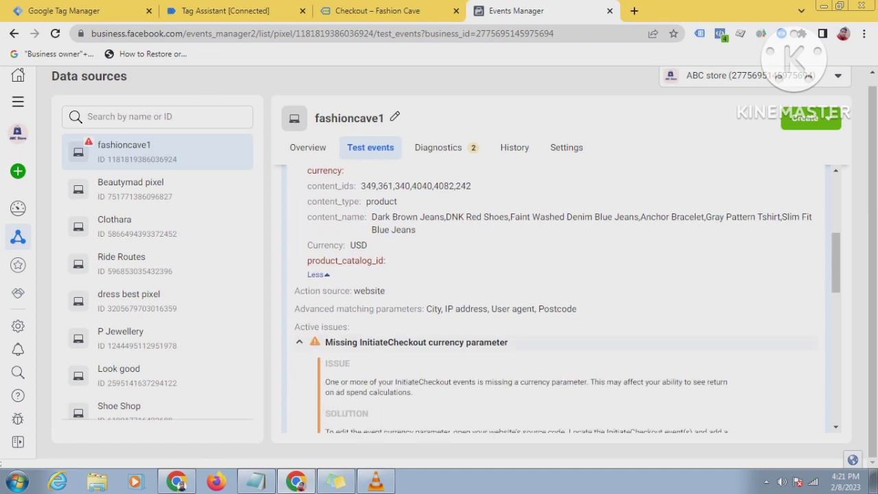
click(299, 342)
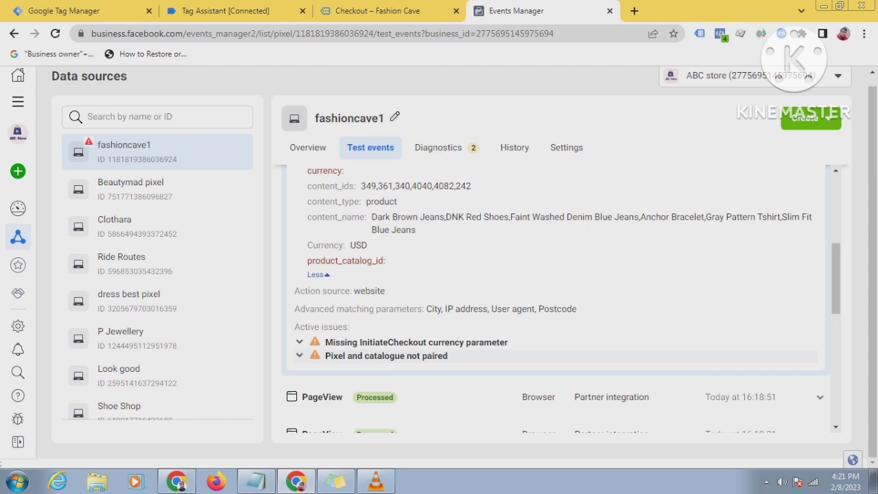
scroll(561, 299, up, 5)
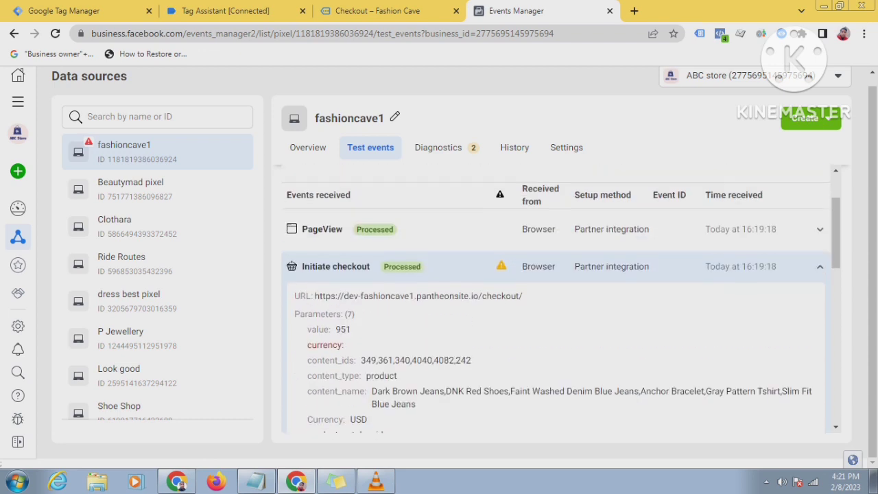